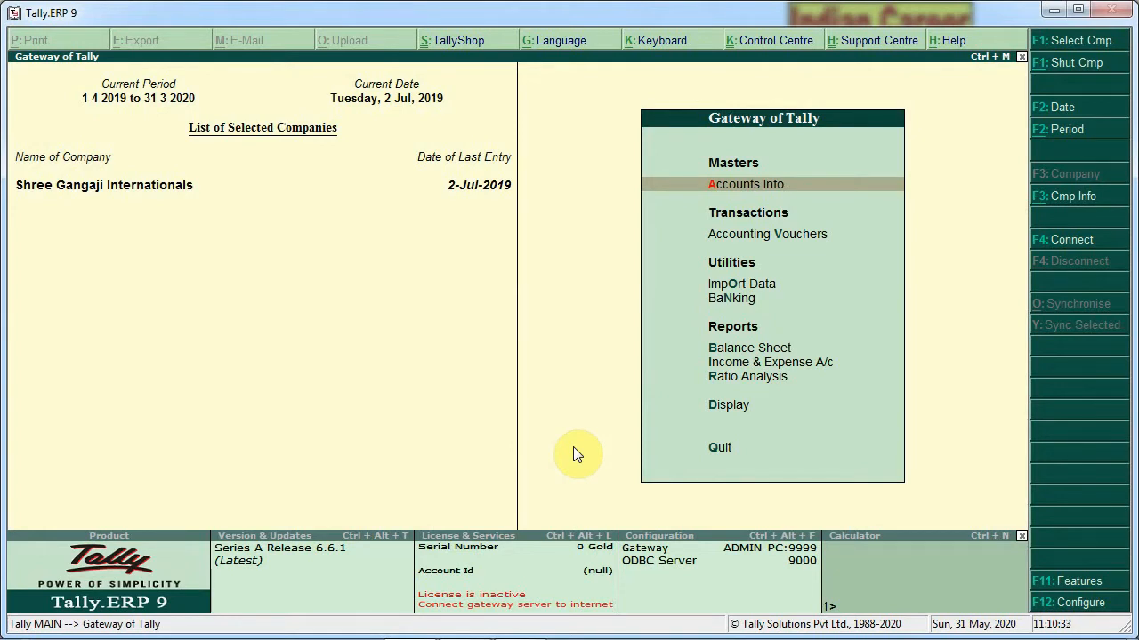
Shut the currently open company and open the creation form for a new company
{"action": "key", "text": "alt+F1"}
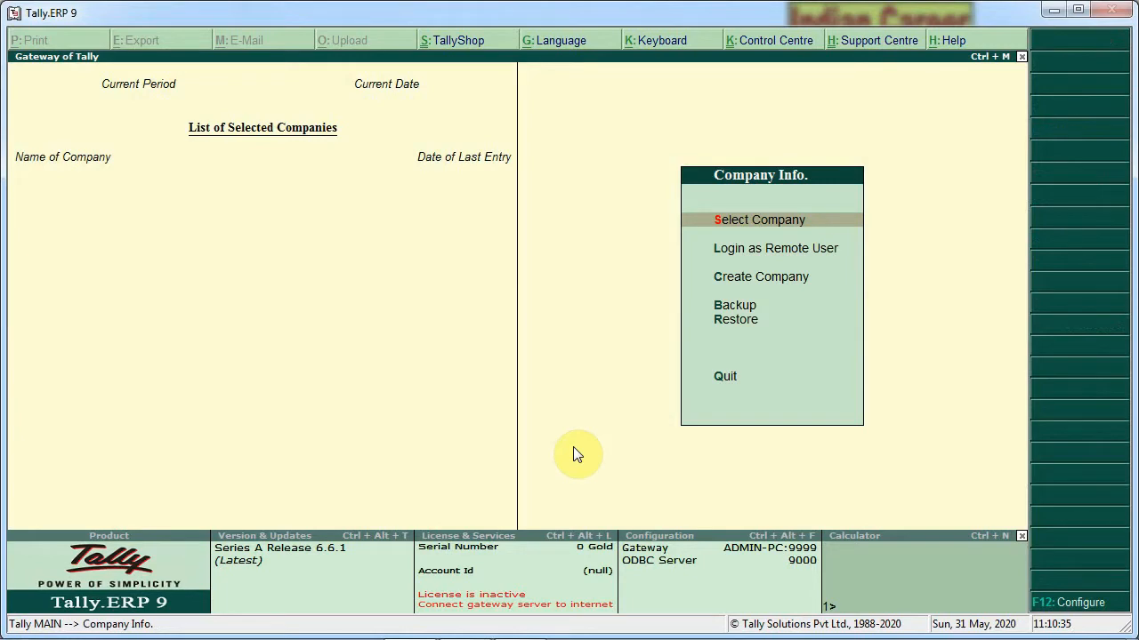
{"action": "key", "text": "Down"}
{"action": "key", "text": "Down"}
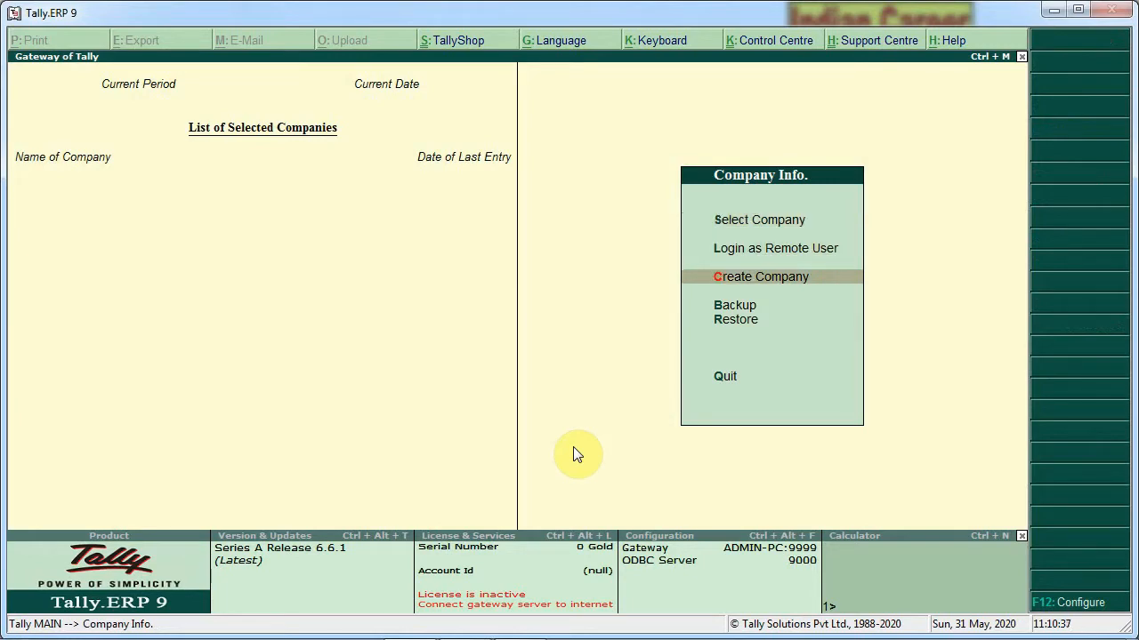
{"action": "key", "text": "Return"}
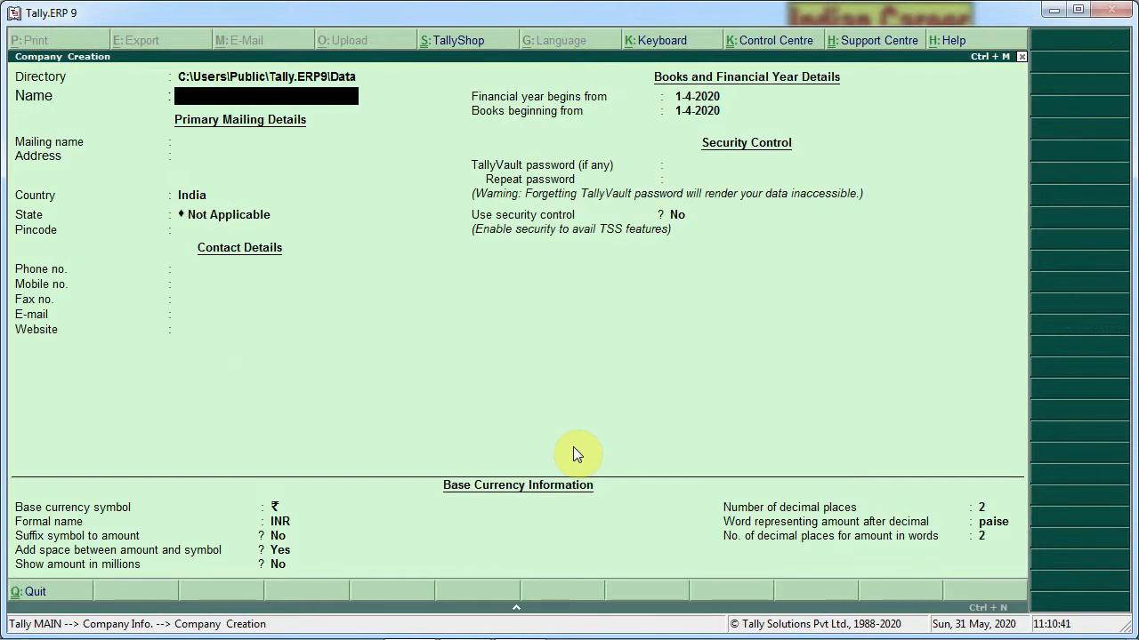
Name the new company Gangaji Inetrnationals, keep the same mailing name, and enter India as its address
{"action": "type", "text": "Gangaji Inetrnat"}
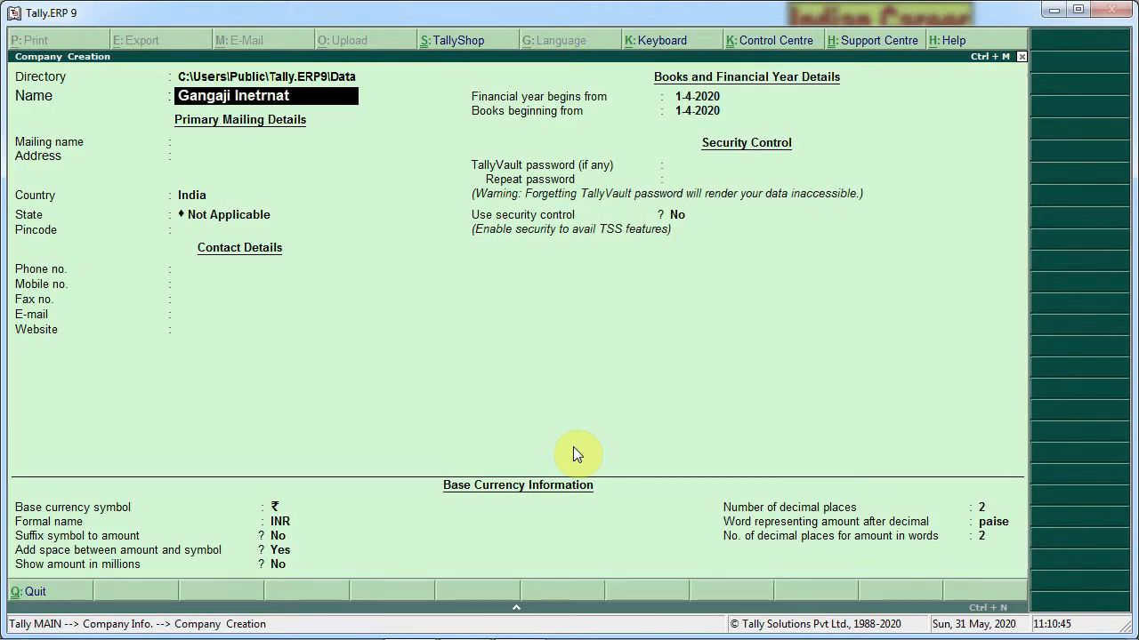
{"action": "type", "text": "ionals"}
{"action": "key", "text": "Return"}
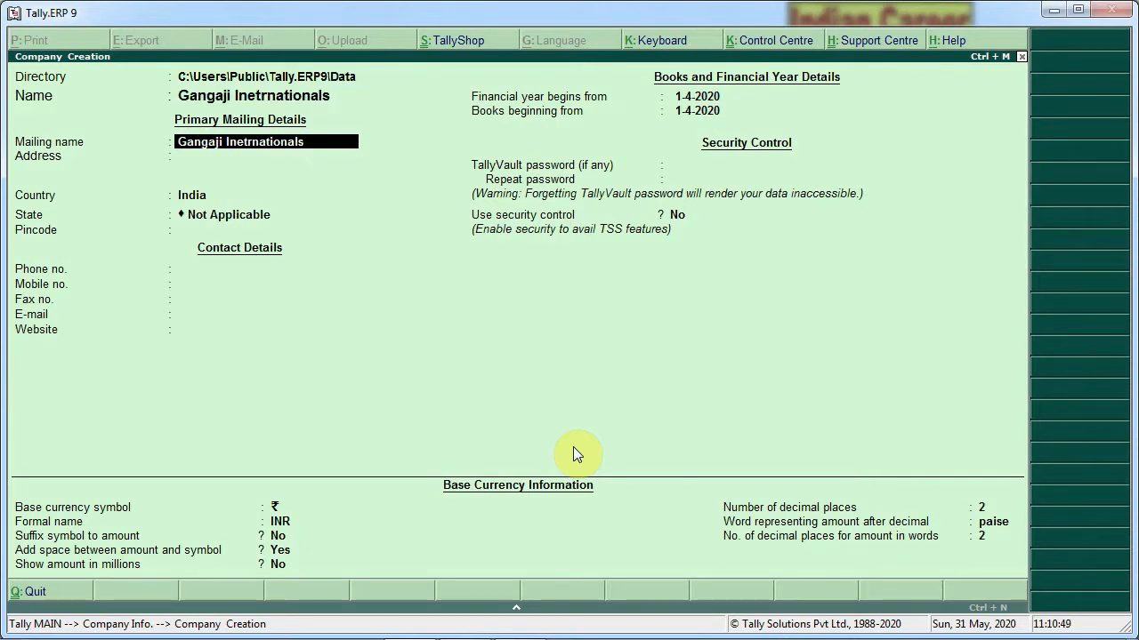
{"action": "key", "text": "Return"}
{"action": "type", "text": "India"}
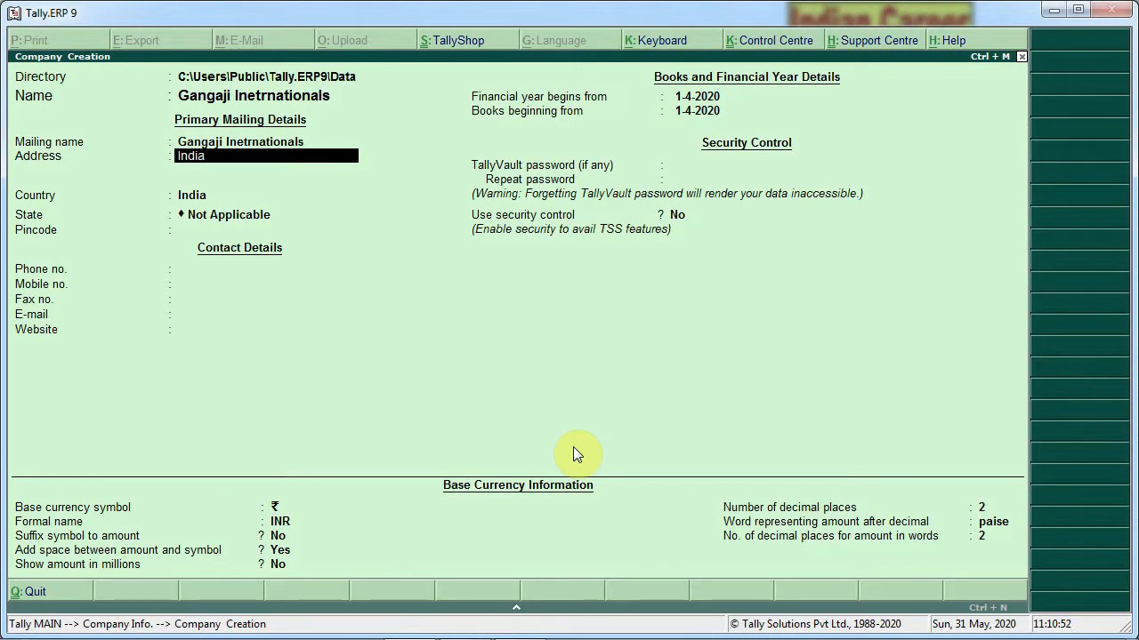
{"action": "key", "text": "Return"}
{"action": "key", "text": "Return"}
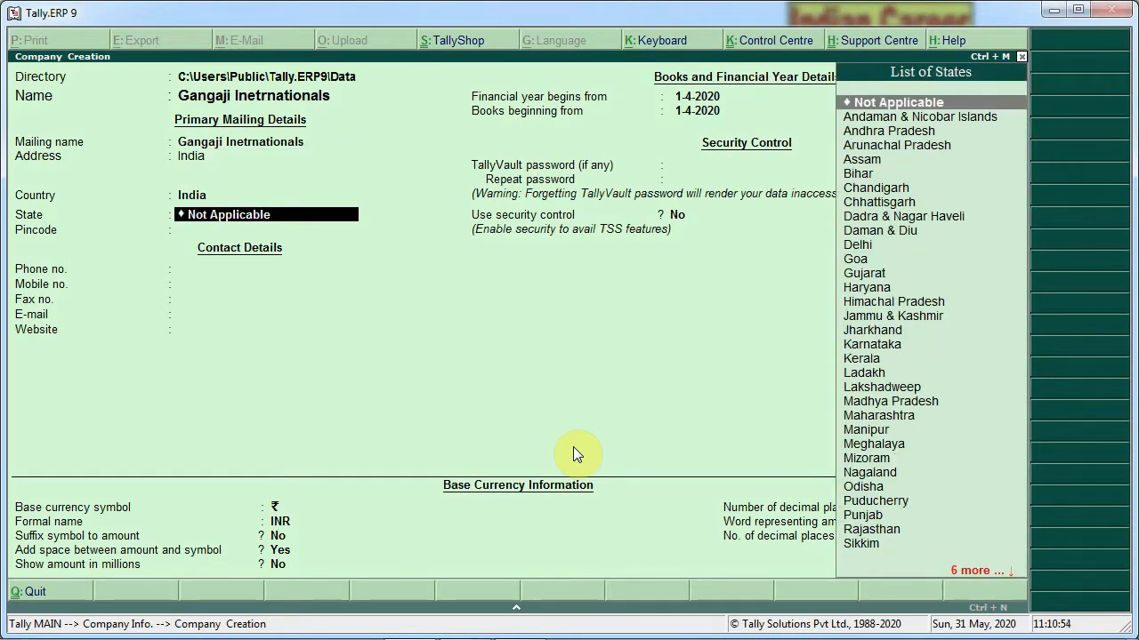
Set the company's state to Uttar Pradesh and save the company, leaving the contact details blank and other settings at their defaults
{"action": "type", "text": "U"}
{"action": "key", "text": "Return"}
{"action": "key", "text": "Return"}
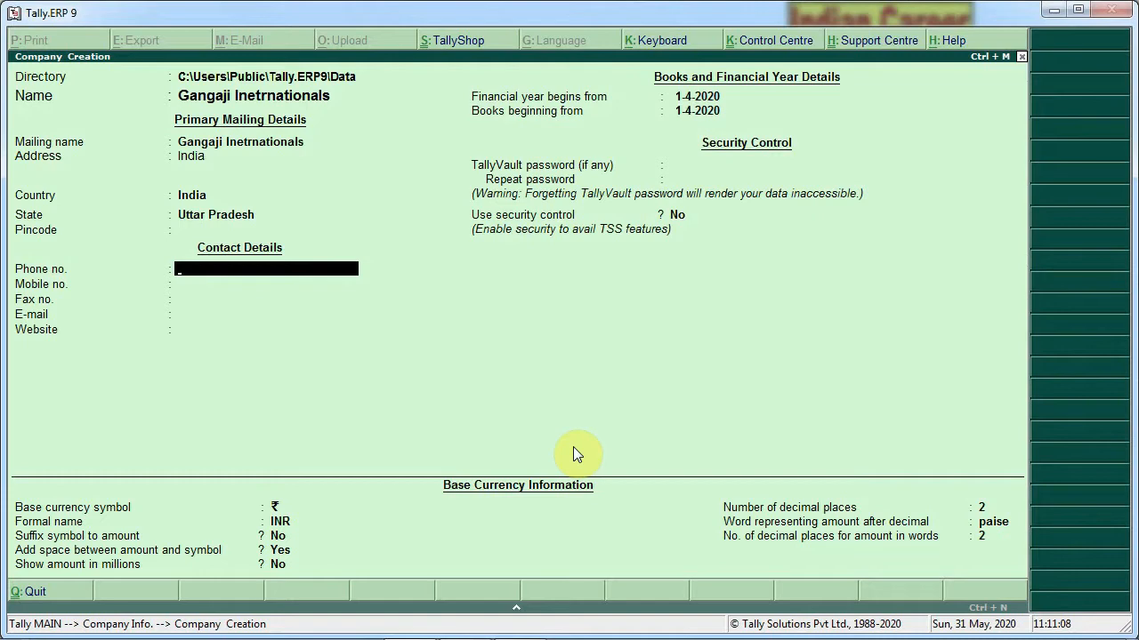
{"action": "key", "text": "Return"}
{"action": "key", "text": "Return"}
{"action": "key", "text": "Return"}
{"action": "key", "text": "Return"}
{"action": "key", "text": "Return"}
{"action": "key", "text": "Return"}
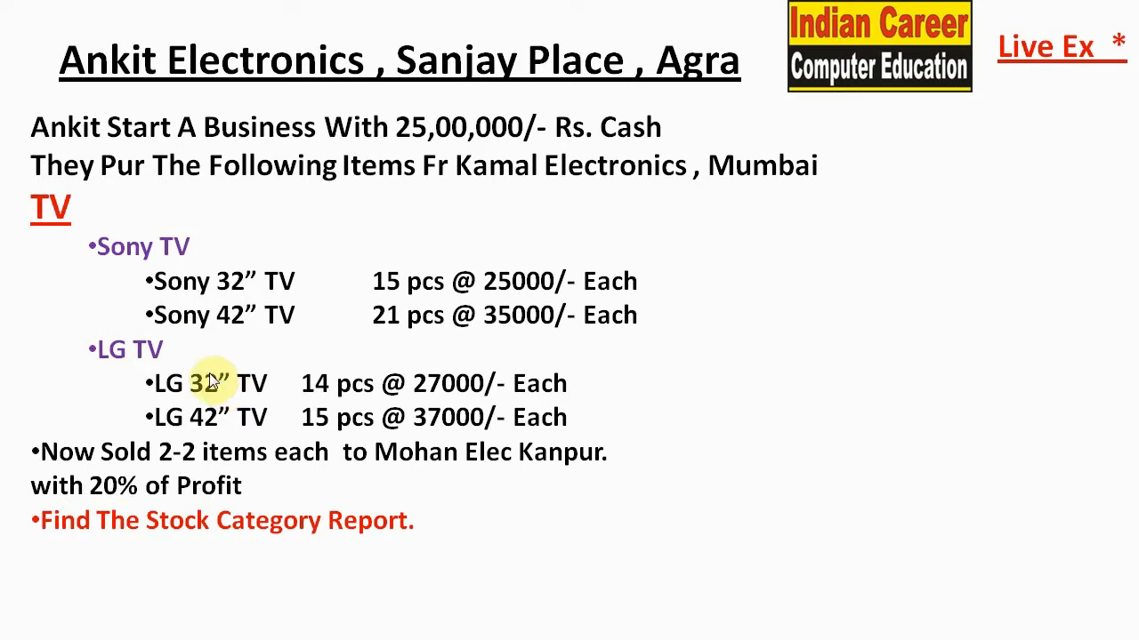
Switch from the exercise slide back to Tally.ERP 9 and create a Sales A/c ledger under Sales Accounts
{"action": "key", "text": "alt+Tab"}
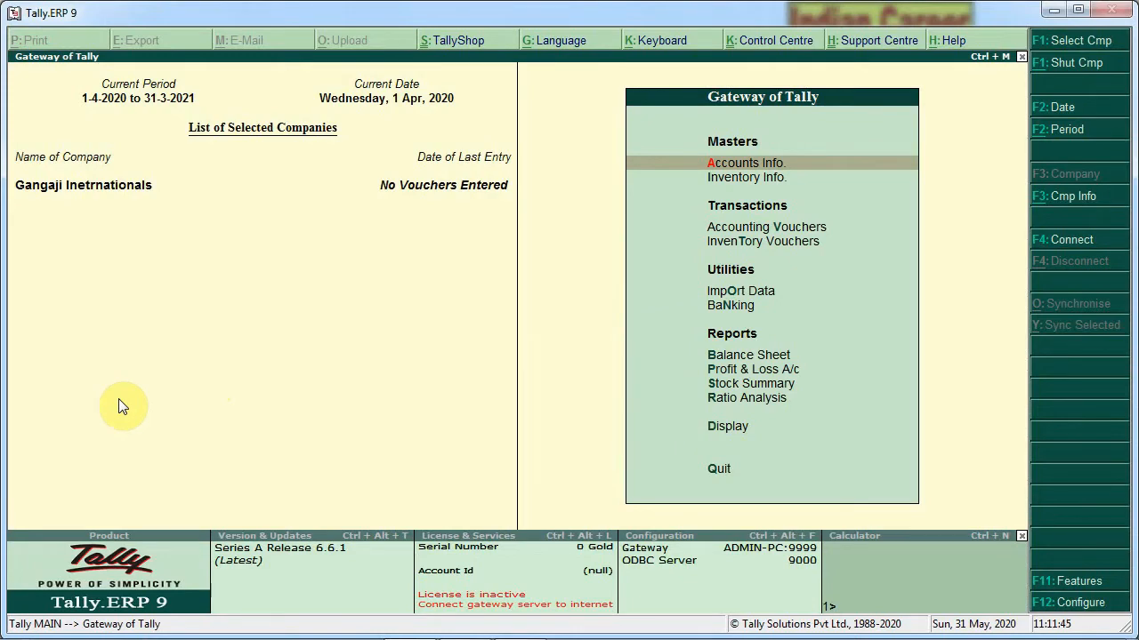
{"action": "key", "text": "Return"}
{"action": "key", "text": "l"}
{"action": "key", "text": "Return"}
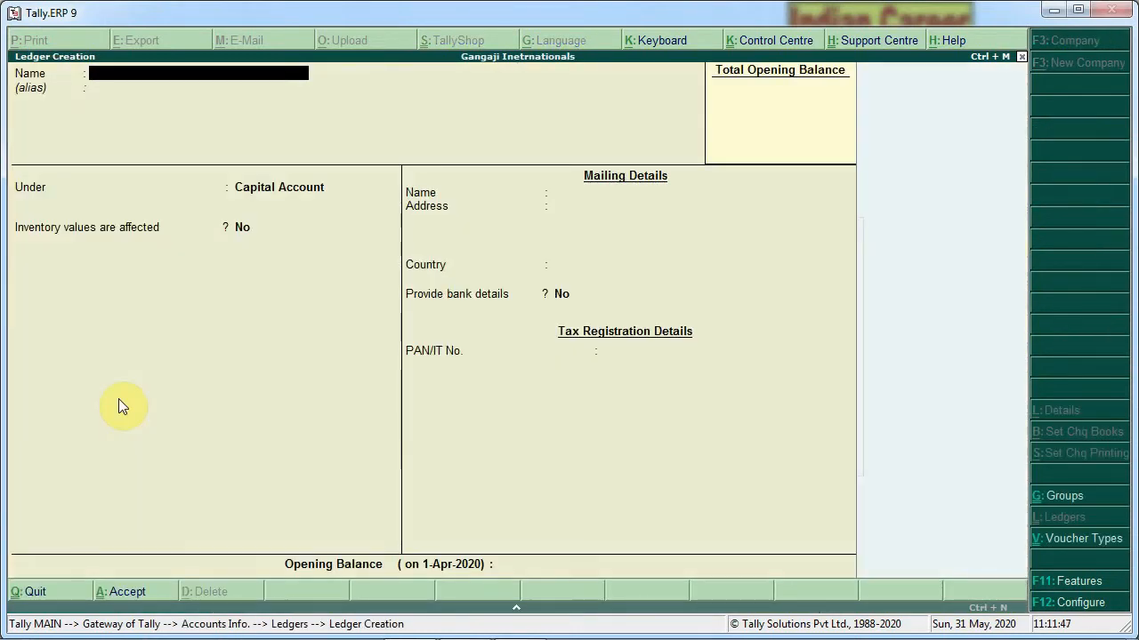
{"action": "type", "text": "Sales a/c"}
{"action": "key", "text": "Return"}
{"action": "type", "text": "Sa"}
{"action": "key", "text": "Return"}
{"action": "key", "text": "Return"}
{"action": "key", "text": "Return"}
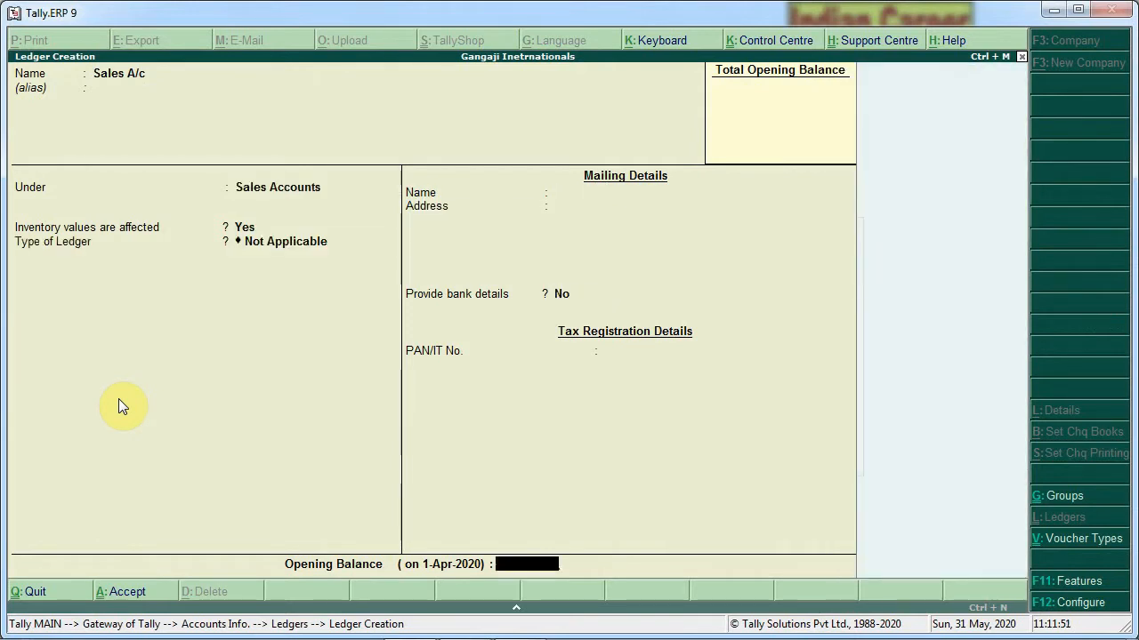
{"action": "key", "text": "Return"}
{"action": "key", "text": "Return"}
Create a Purchase A/c ledger under the Purchase Accounts group, keeping the remaining fields at their defaults
{"action": "type", "text": "Purch"}
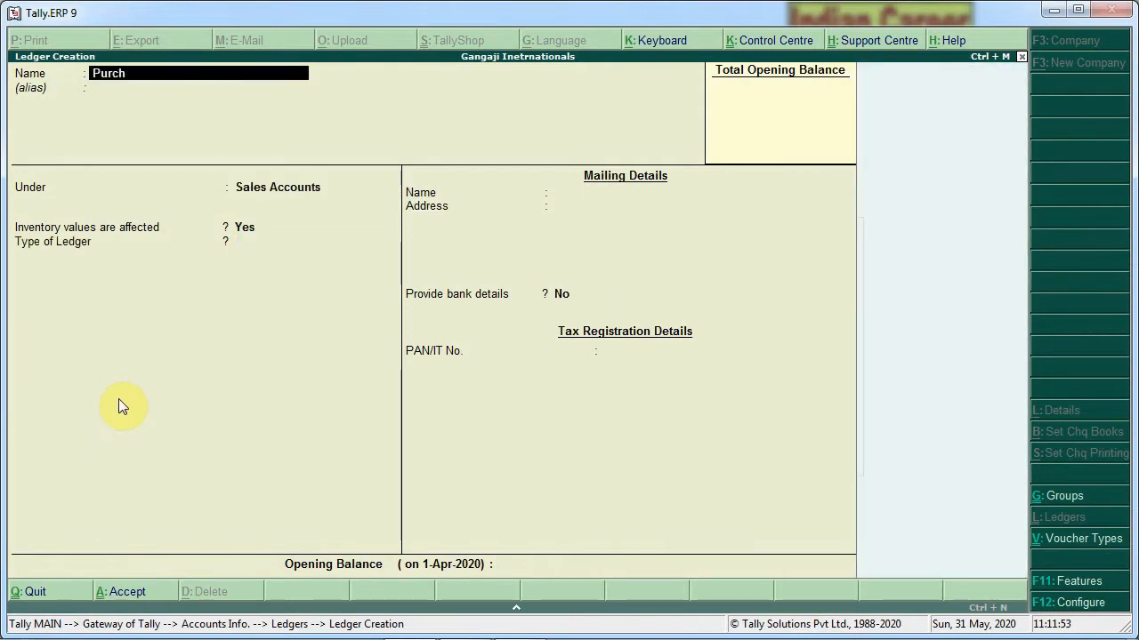
{"action": "type", "text": "ase a/c"}
{"action": "key", "text": "Return"}
{"action": "type", "text": "P"}
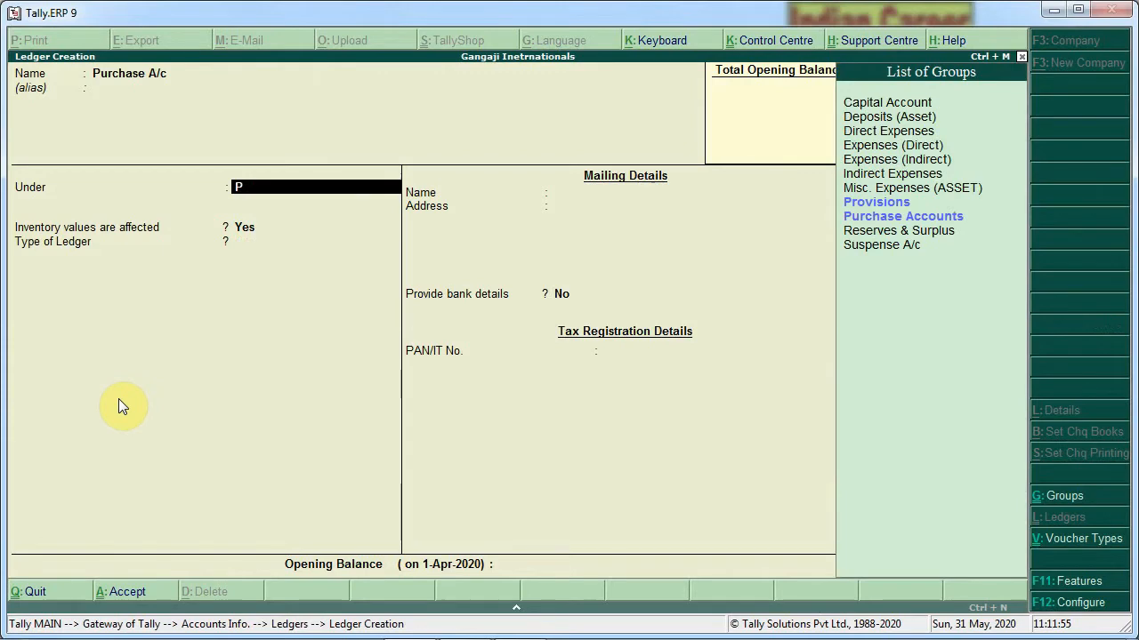
{"action": "type", "text": "ur"}
{"action": "key", "text": "Return"}
{"action": "key", "text": "Return"}
{"action": "key", "text": "Return"}
{"action": "key", "text": "Return"}
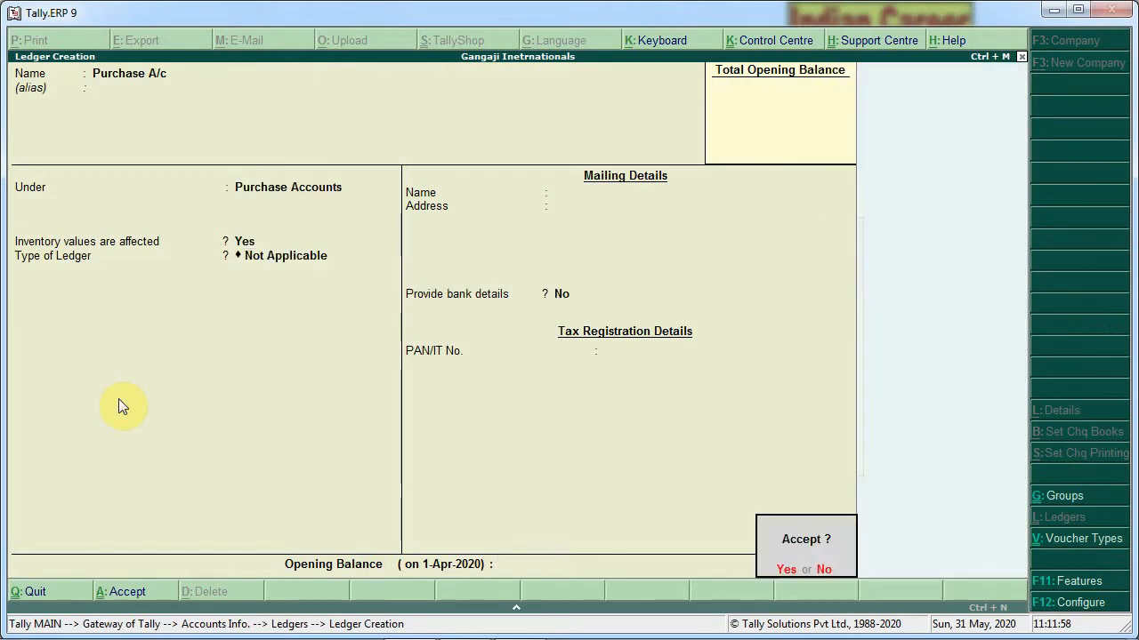
{"action": "key", "text": "Return"}
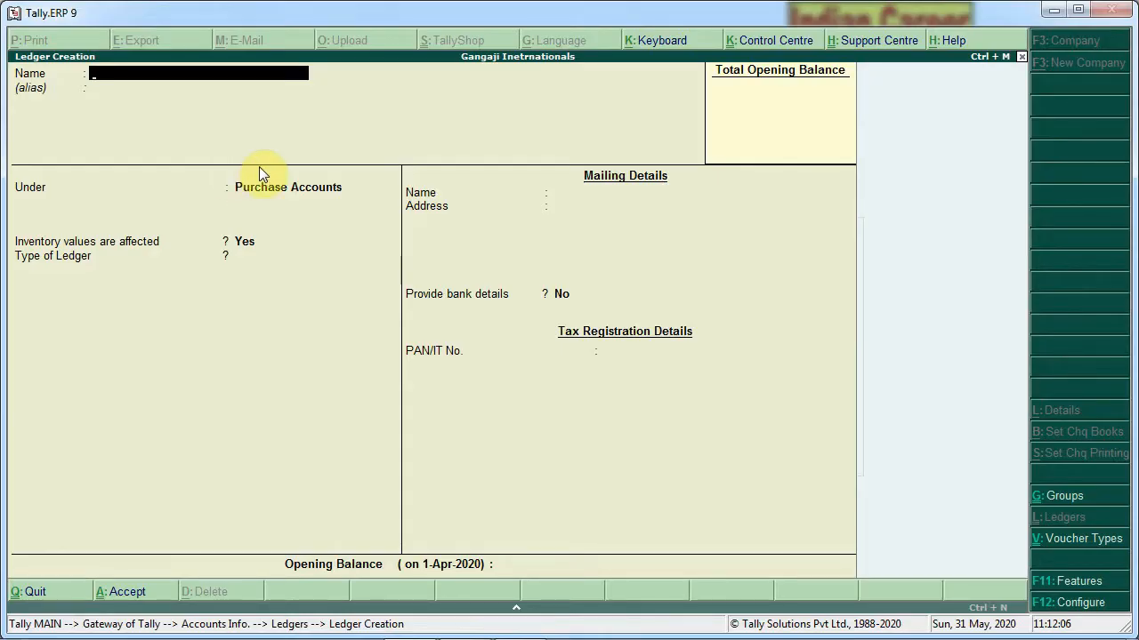
Create a ledger for the business owner's capital account under the Capital Account group
{"action": "type", "text": "Ankit's capital a/c"}
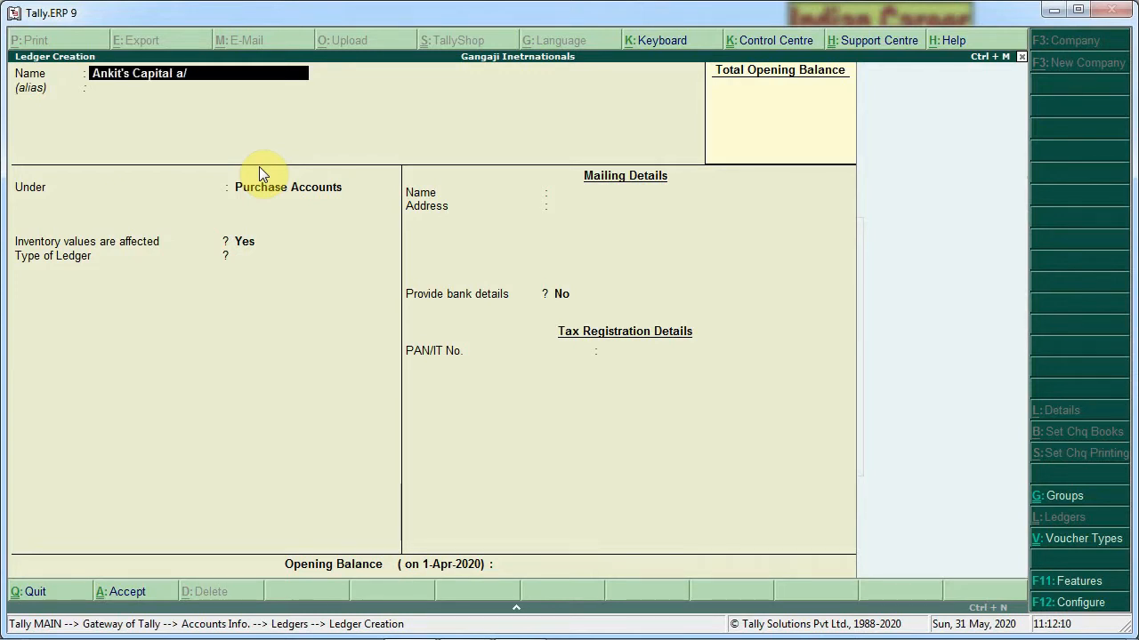
{"action": "key", "text": "Return"}
{"action": "type", "text": "cap"}
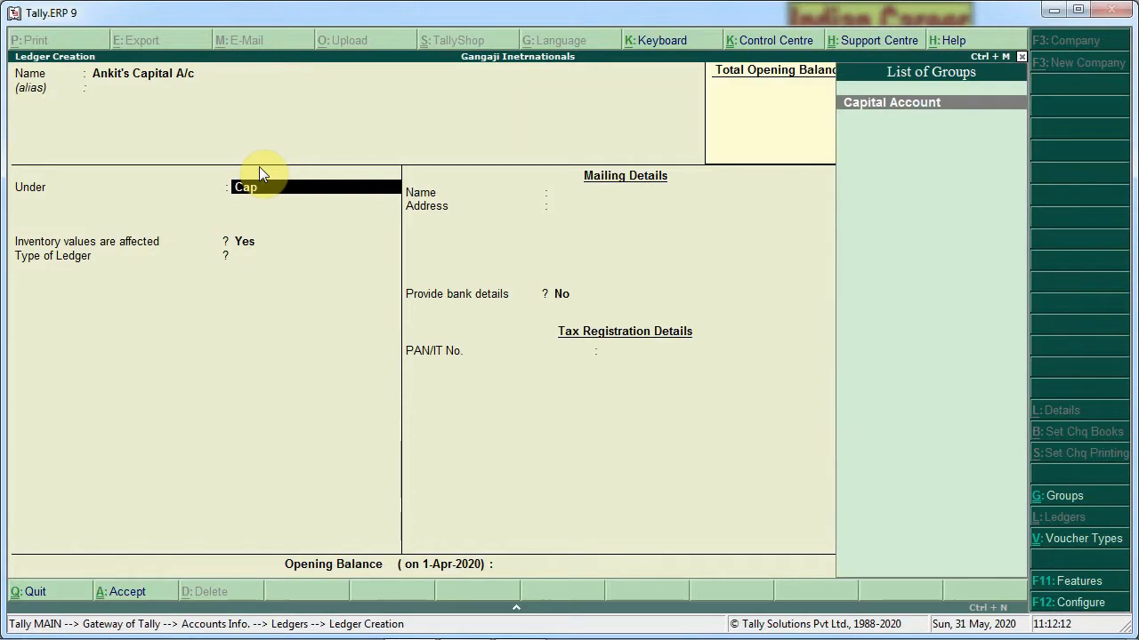
{"action": "key", "text": "Return"}
{"action": "key", "text": "ctrl+a"}
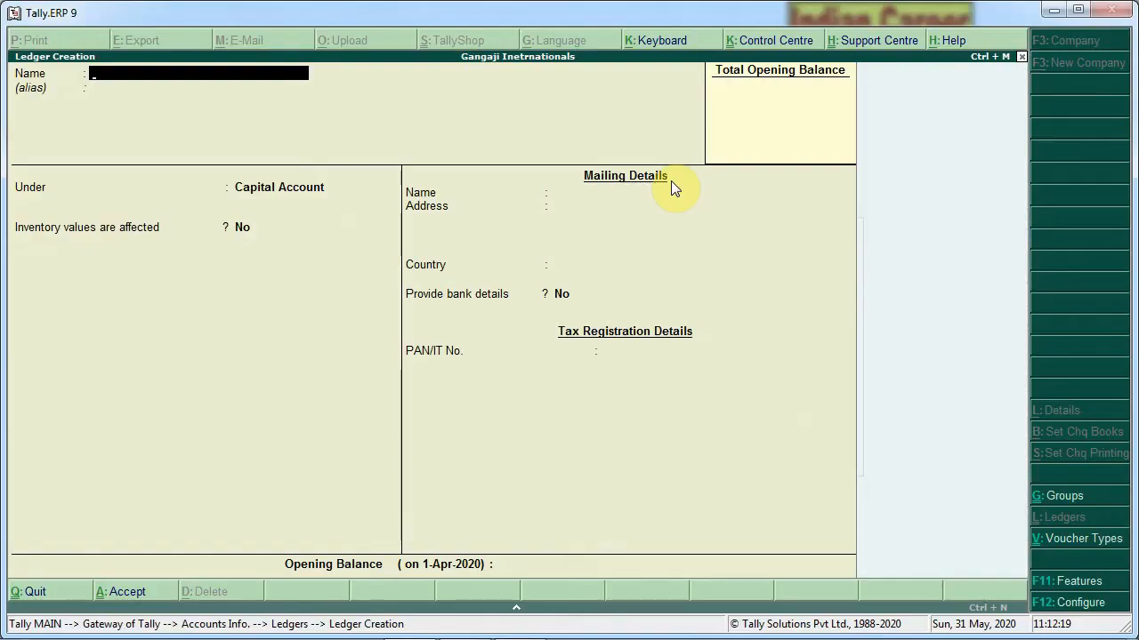
Create a supplier ledger named Kamal Electronics under the Sundry Creditors group
{"action": "type", "text": "Kamal Electronic"}
{"action": "type", "text": "a"}
{"action": "key", "text": "Return"}
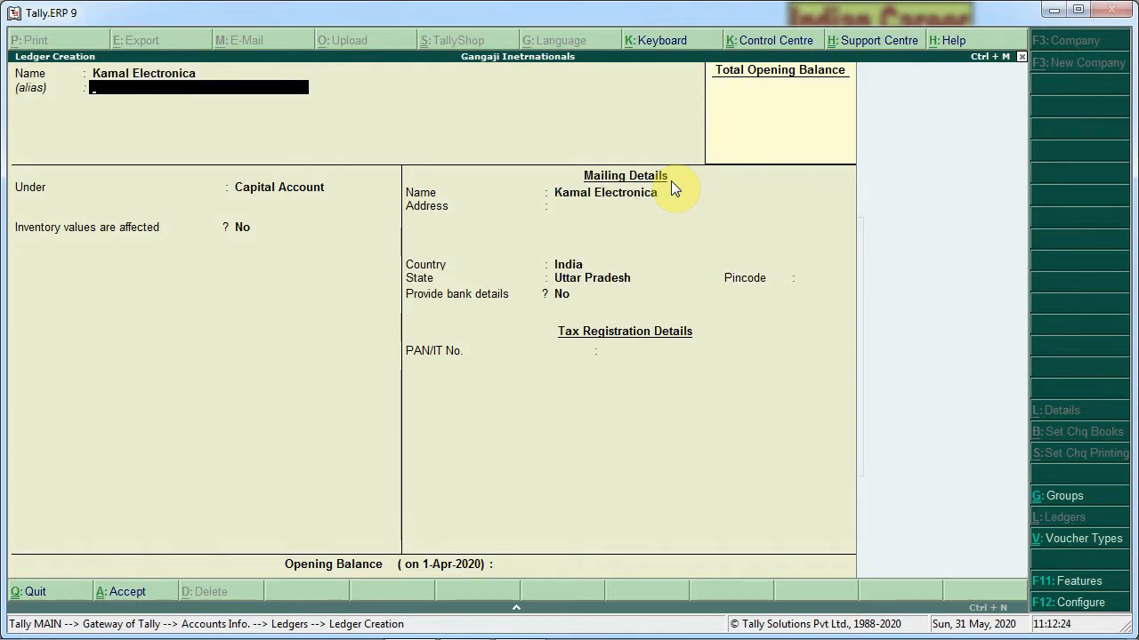
{"action": "key", "text": "BackSpace"}
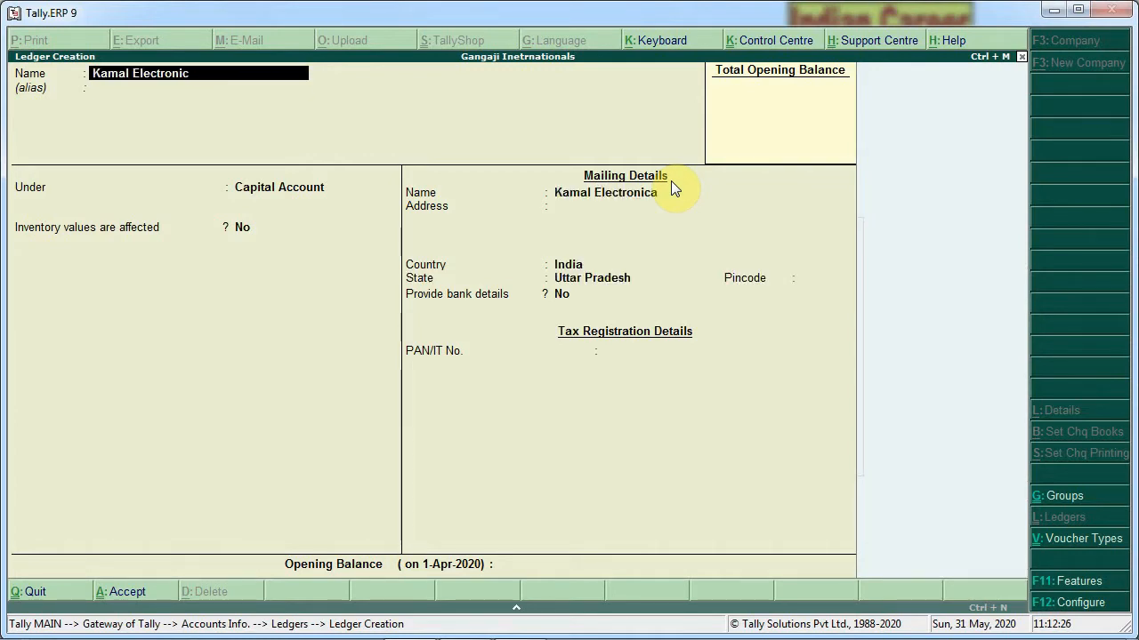
{"action": "type", "text": "s"}
{"action": "key", "text": "Return"}
{"action": "key", "text": "Return"}
{"action": "key", "text": "BackSpace"}
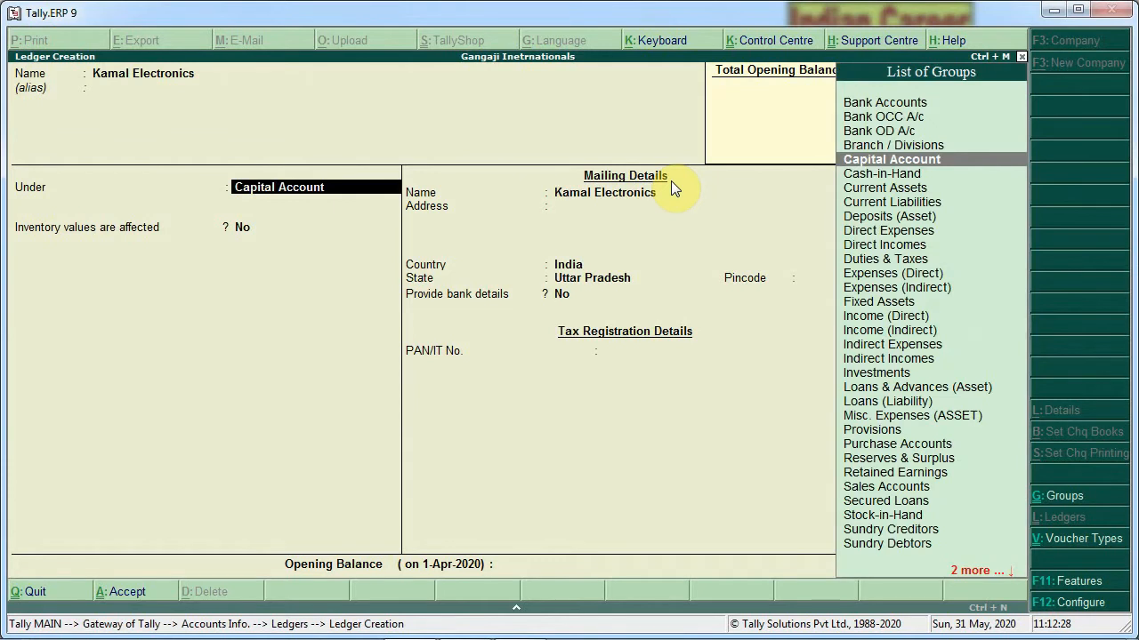
{"action": "type", "text": "Su"}
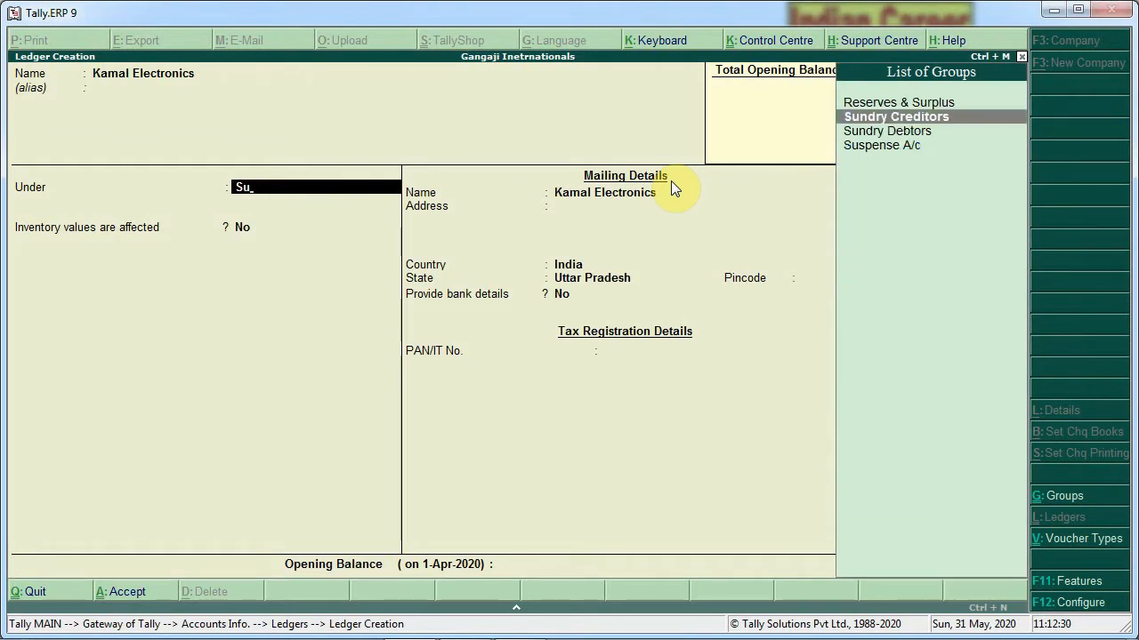
{"action": "key", "text": "Return"}
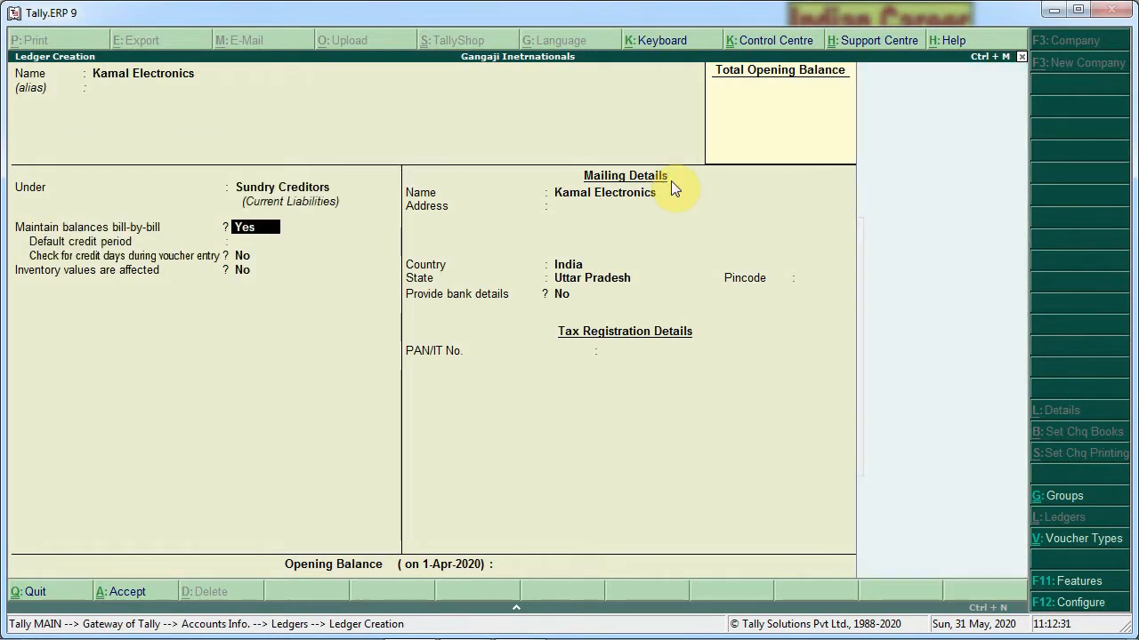
{"action": "key", "text": "ctrl+a"}
Create a customer ledger named Mohan Ele. Kanpur under Sundry Debtors and return to the Gateway of Tally
{"action": "key", "text": "alt+Tab"}
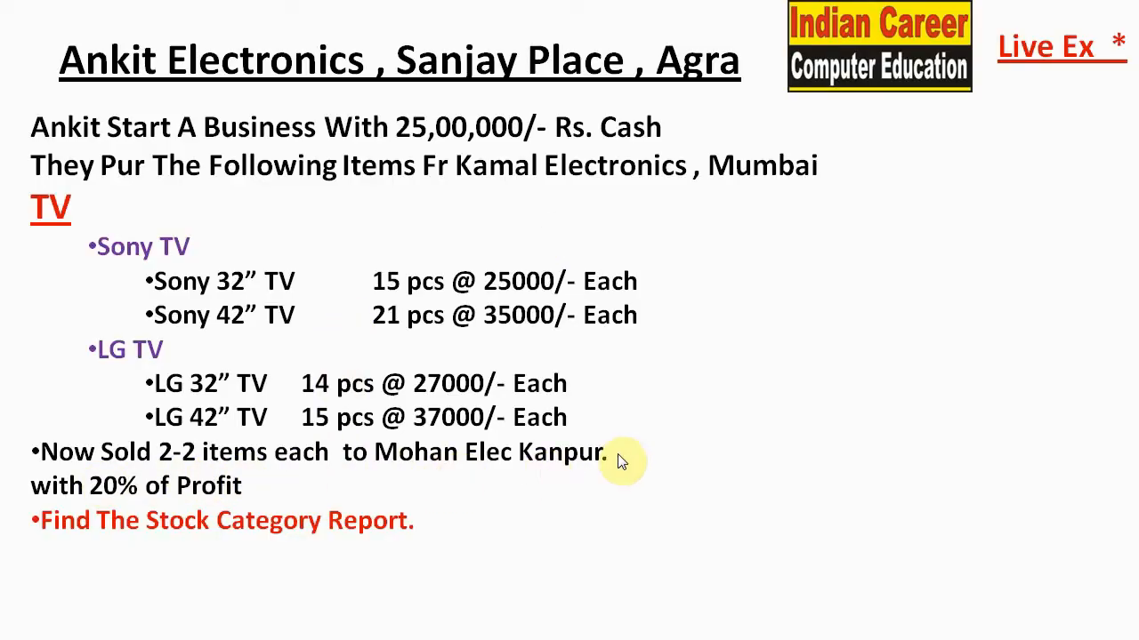
{"action": "key", "text": "alt+Tab"}
{"action": "type", "text": "Mo"}
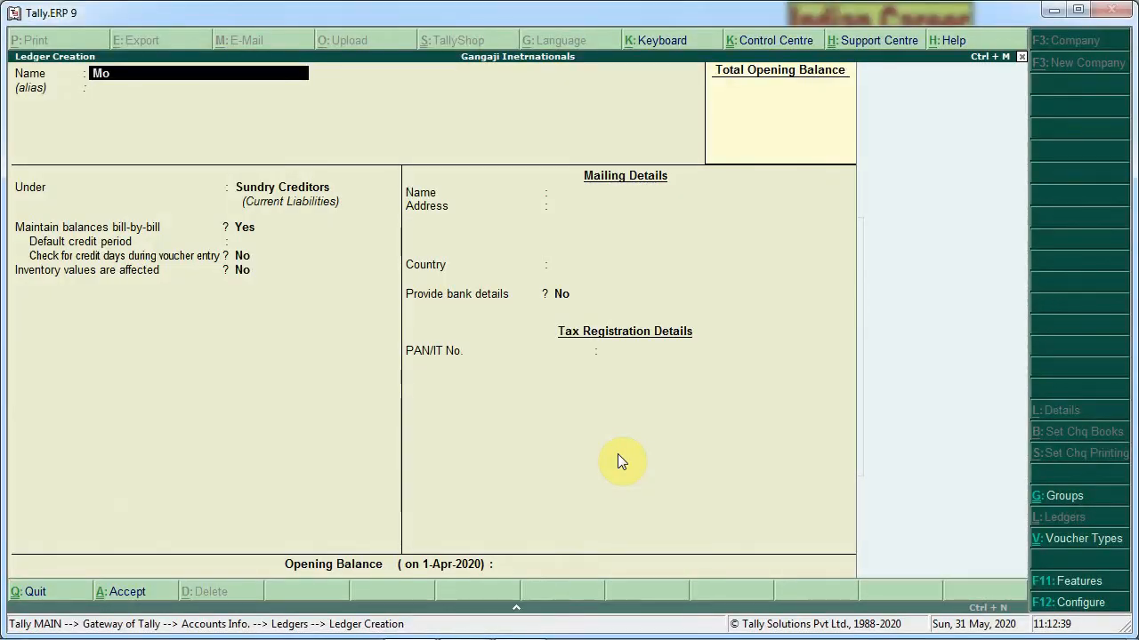
{"action": "type", "text": "han Ele. Kanpur"}
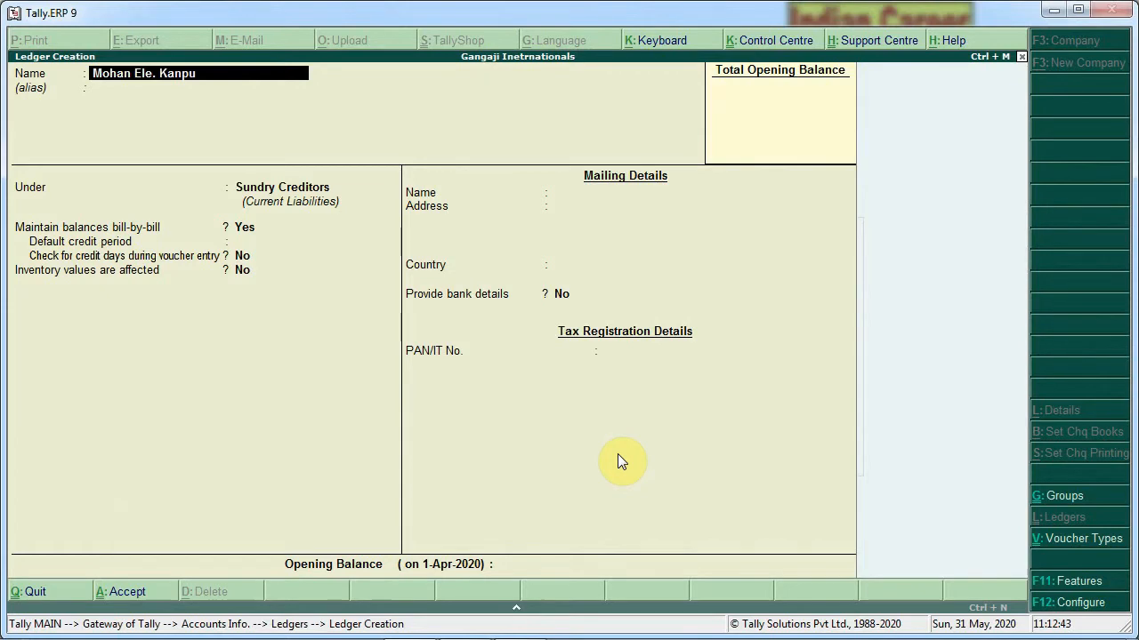
{"action": "key", "text": "Return"}
{"action": "key", "text": "Return"}
{"action": "key", "text": "Return"}
{"action": "key", "text": "BackSpace"}
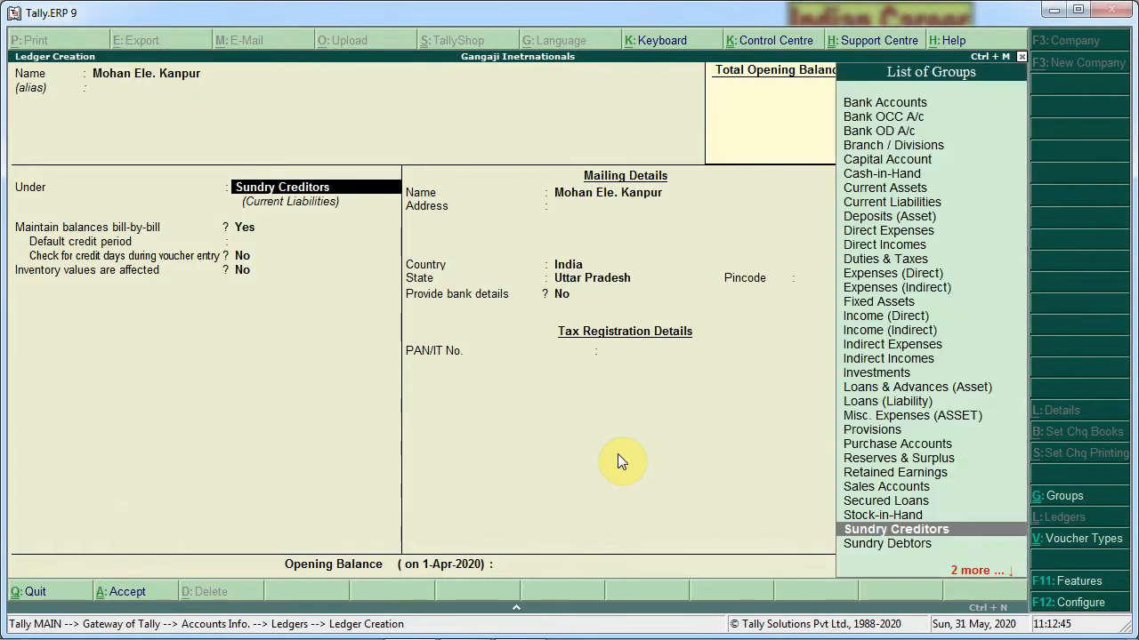
{"action": "key", "text": "Down"}
{"action": "key", "text": "Return"}
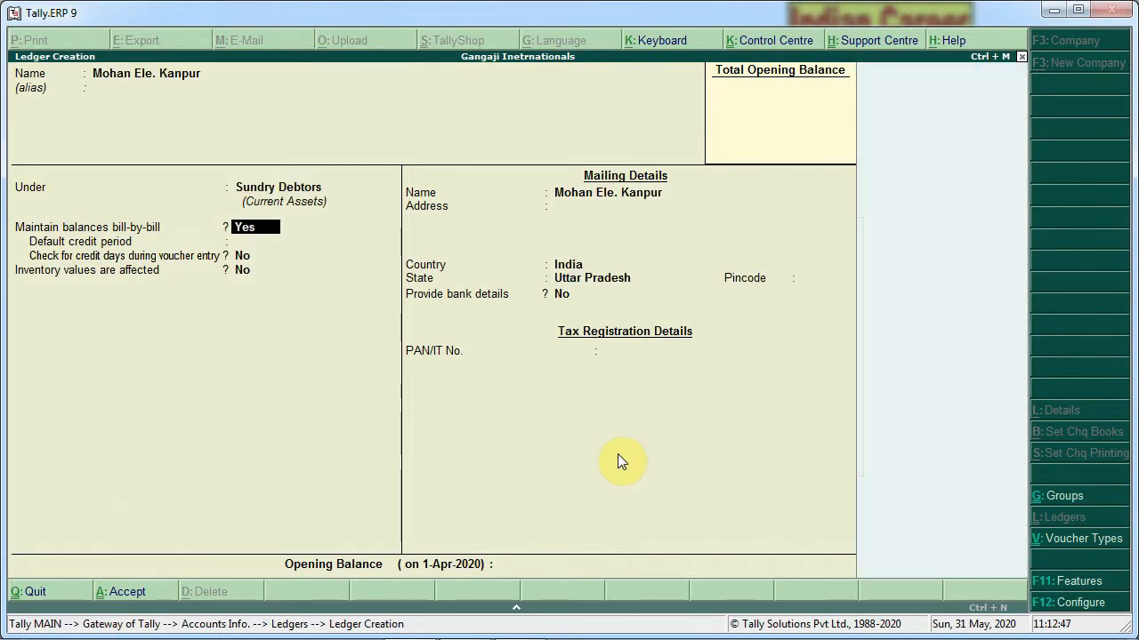
{"action": "key", "text": "ctrl+a"}
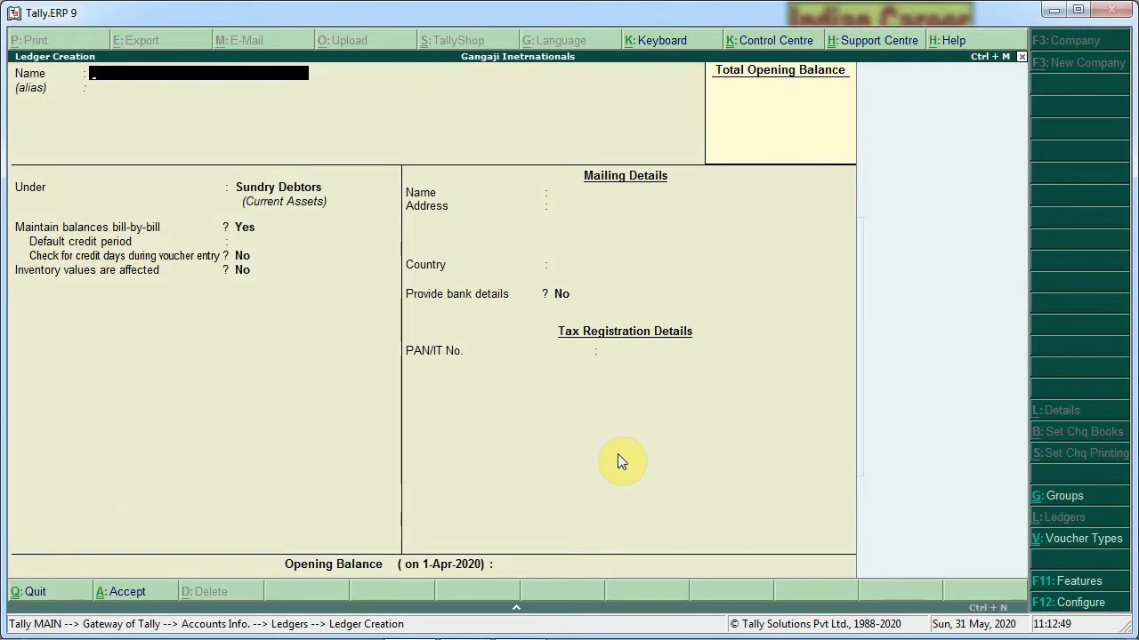
{"action": "key", "text": "Escape"}
{"action": "key", "text": "Return"}
{"action": "key", "text": "Escape"}
{"action": "key", "text": "Escape"}
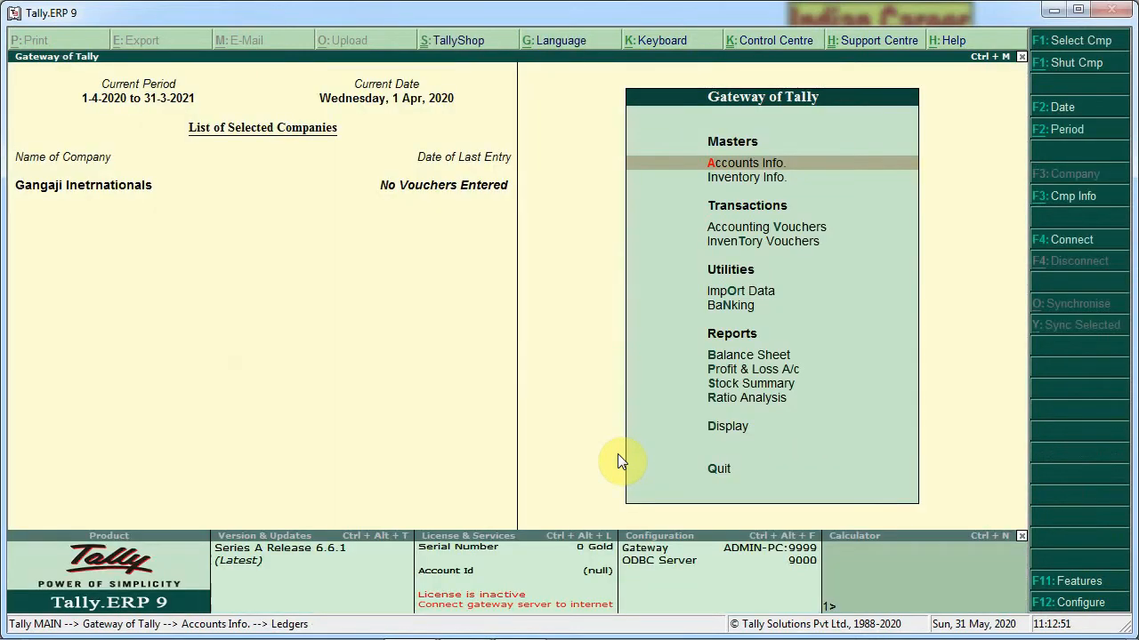
Create a stock group named Tv under Primary, with quantities of items set to be added
{"action": "key", "text": "Down"}
{"action": "key", "text": "Return"}
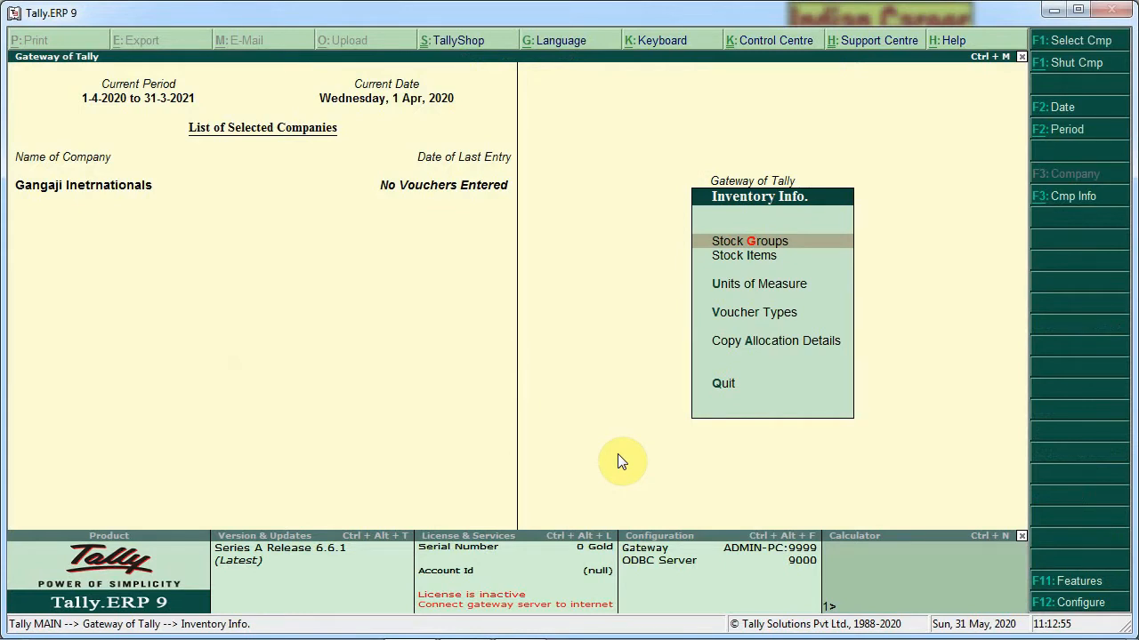
{"action": "key", "text": "Return"}
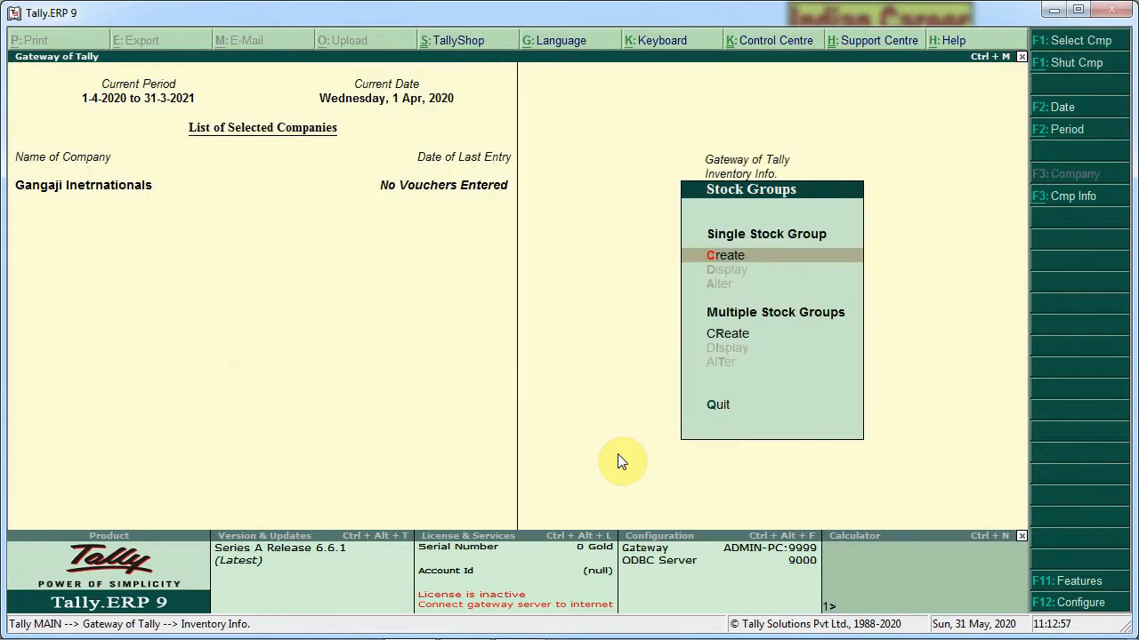
{"action": "key", "text": "Return"}
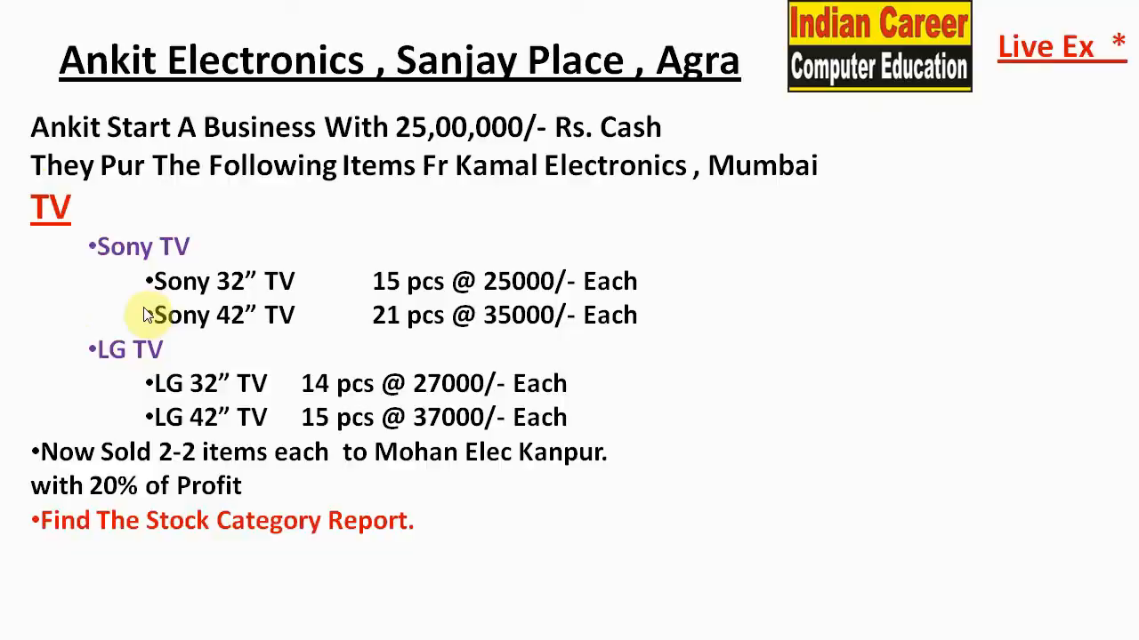
{"action": "key", "text": "alt+Tab"}
{"action": "type", "text": "Tv"}
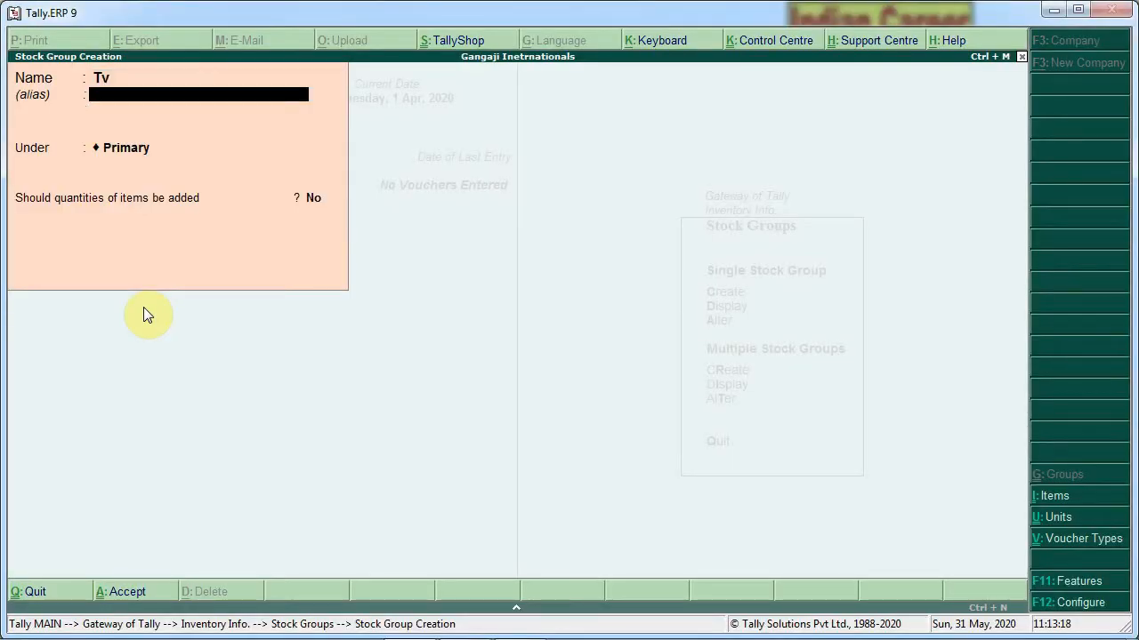
{"action": "key", "text": "Return"}
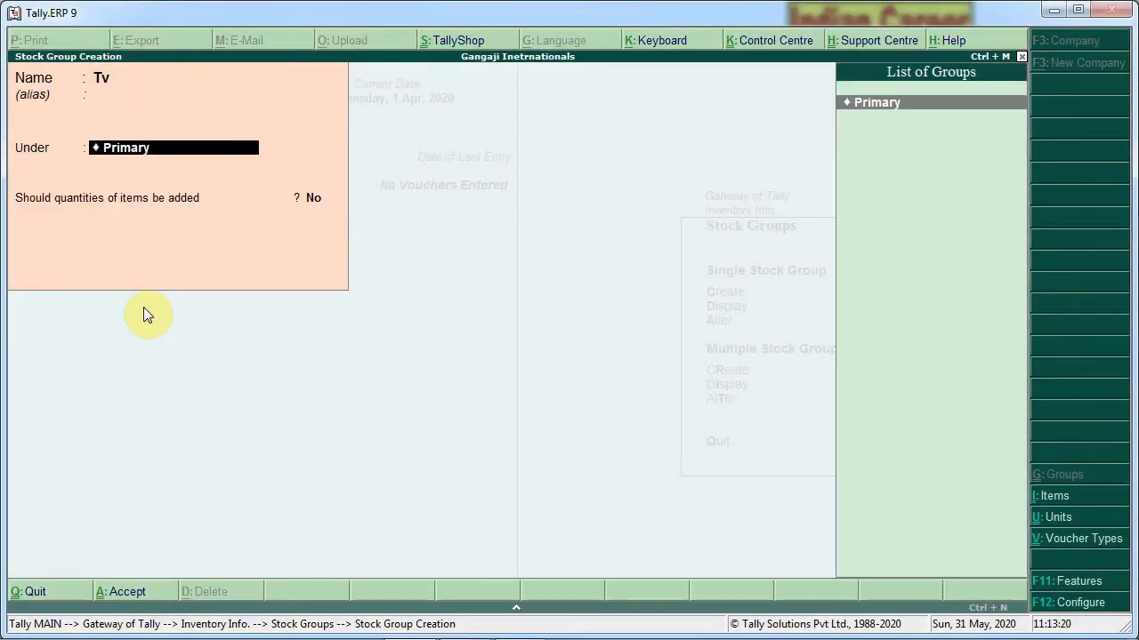
{"action": "key", "text": "Return"}
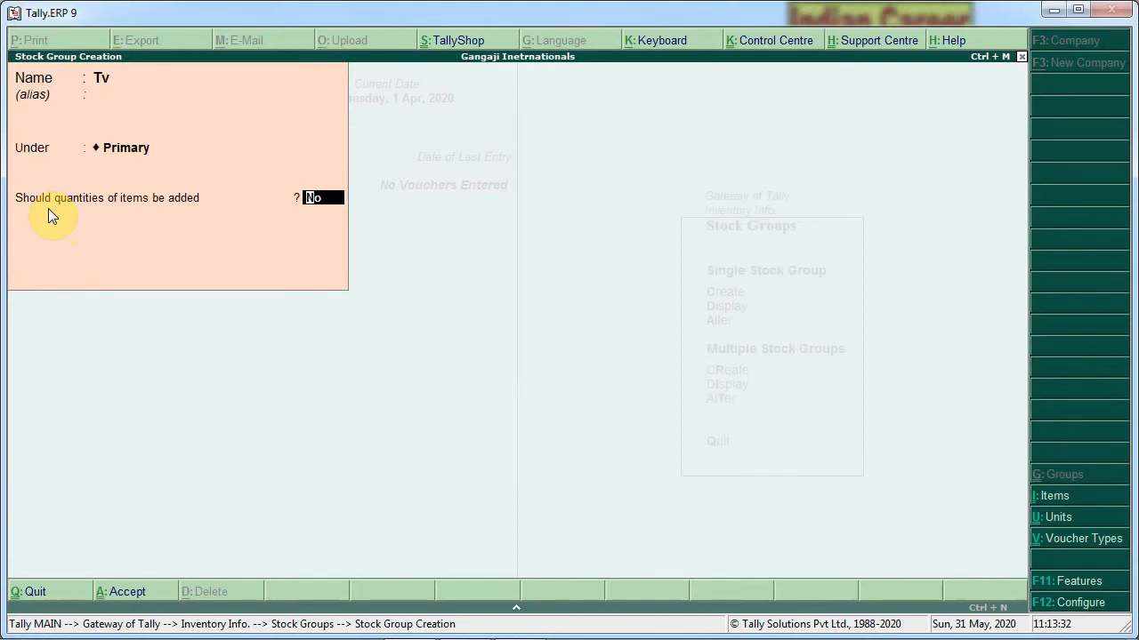
{"action": "type", "text": "y"}
{"action": "key", "text": "Return"}
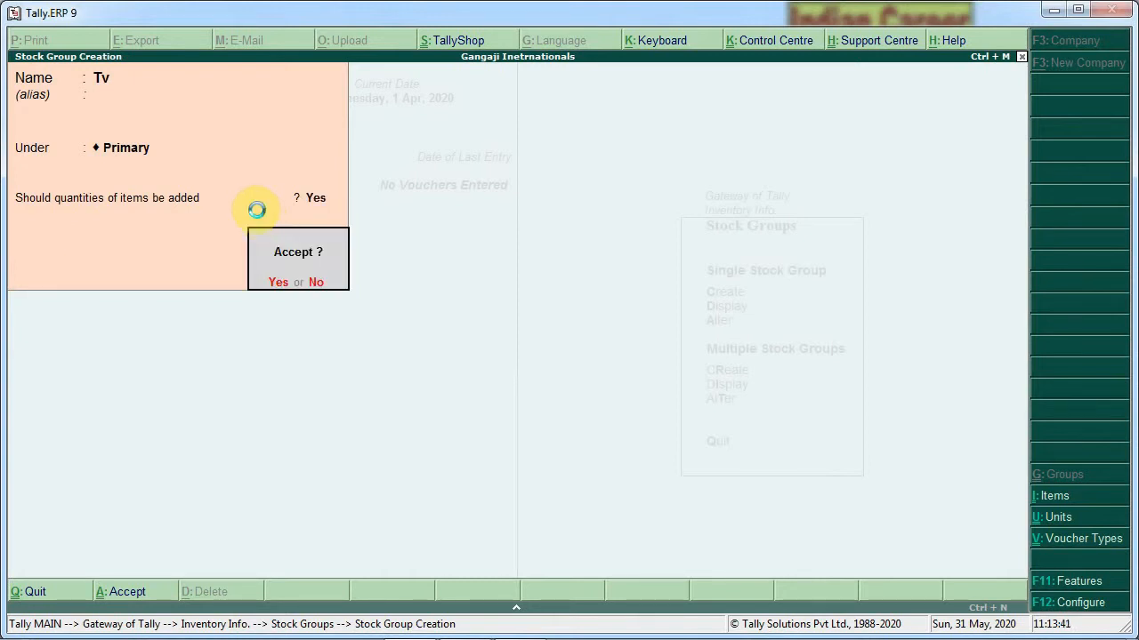
{"action": "key", "text": "Return"}
Create a stock group named Sony Tv under the Tv group
{"action": "type", "text": "Sony Tv"}
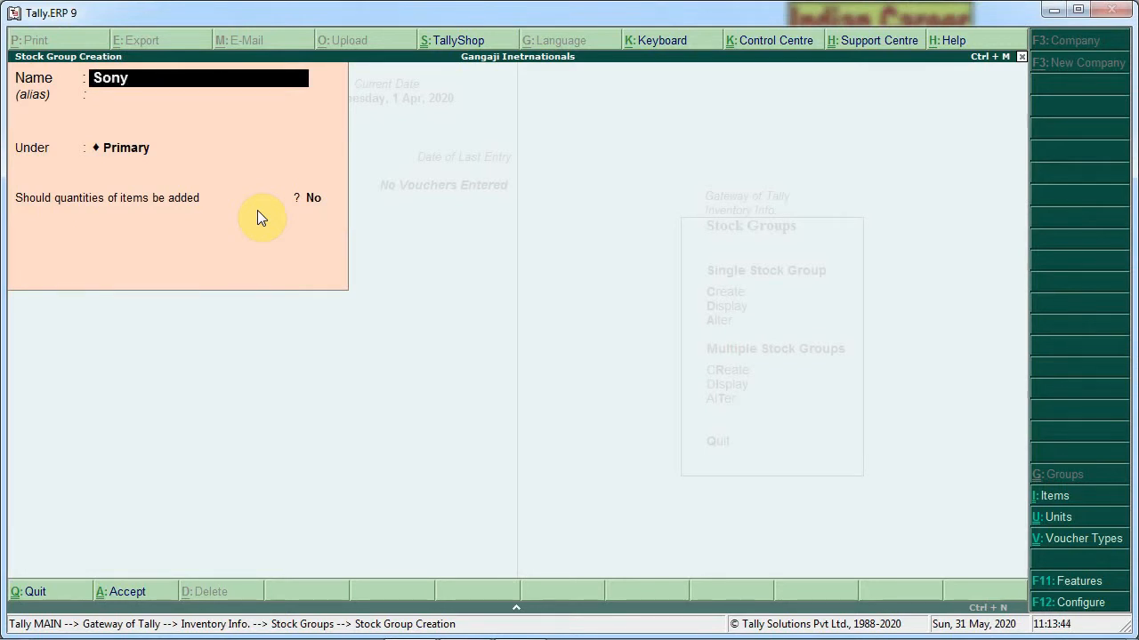
{"action": "key", "text": "Return"}
{"action": "key", "text": "Return"}
{"action": "key", "text": "Down"}
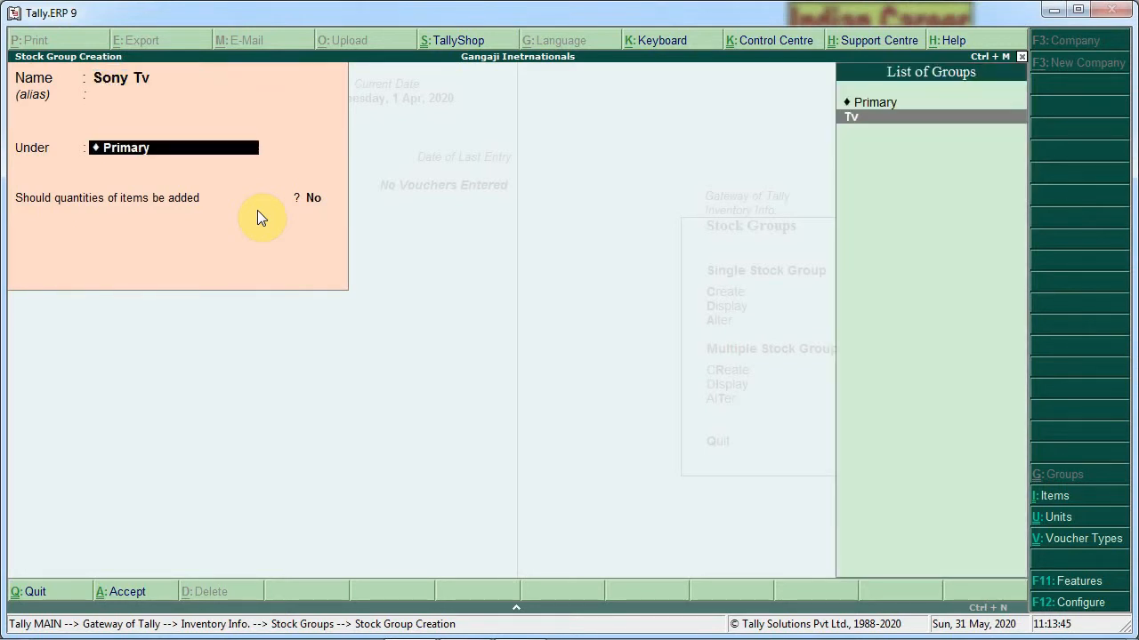
{"action": "key", "text": "Return"}
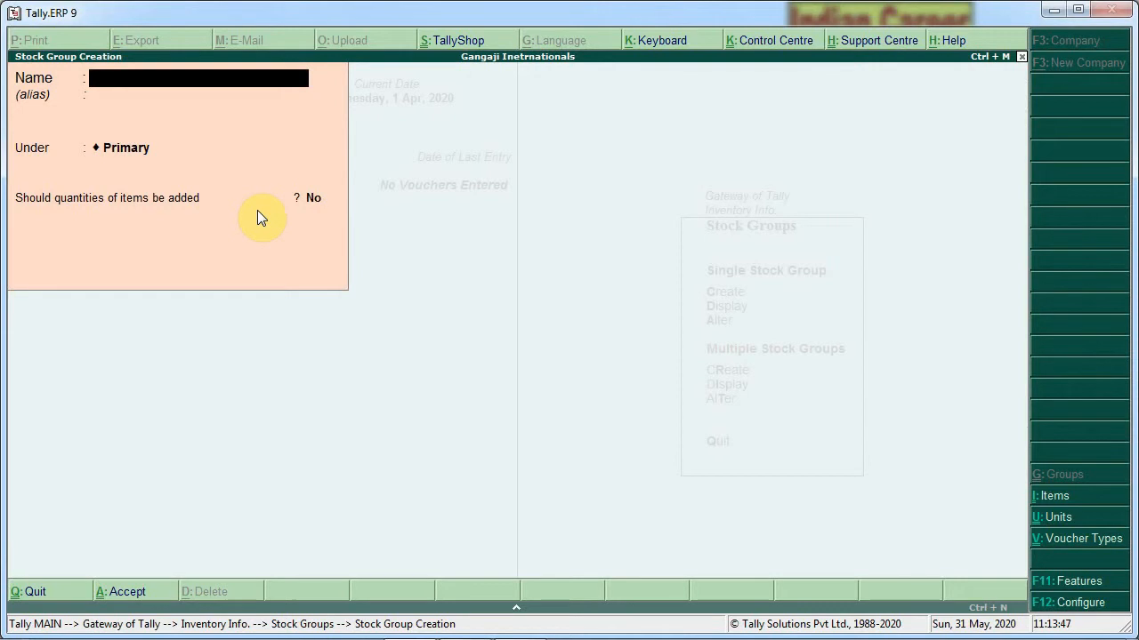
Create a stock group named Lg Tv under the Tv group with item quantities added, and return to Inventory Info
{"action": "type", "text": "Lg Tv"}
{"action": "key", "text": "Return"}
{"action": "key", "text": "Down"}
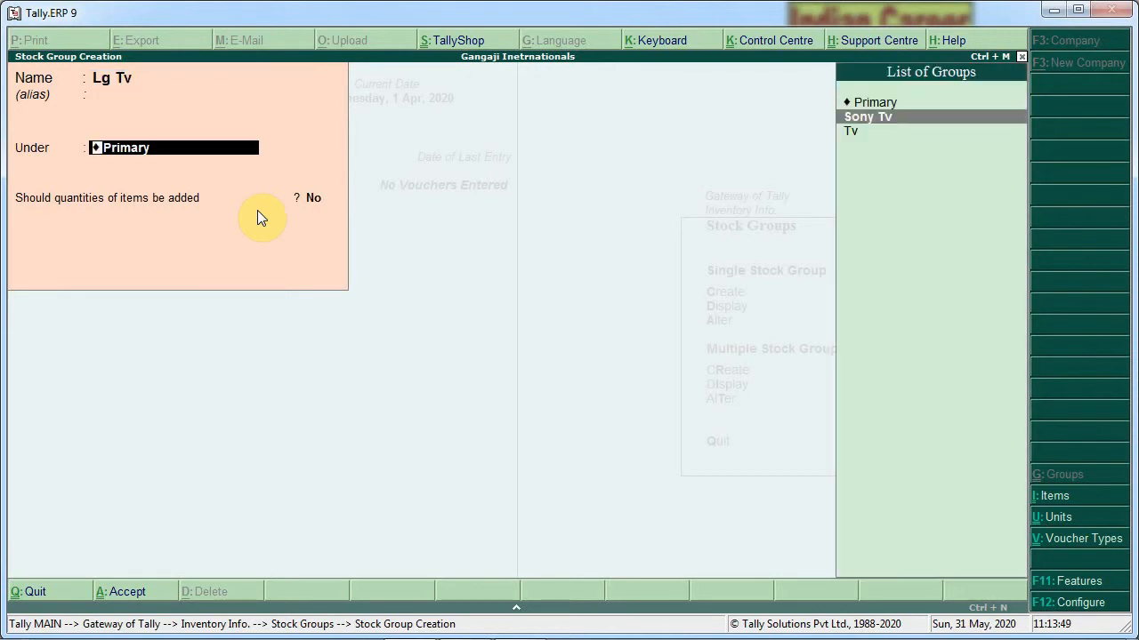
{"action": "key", "text": "Down"}
{"action": "key", "text": "Return"}
{"action": "key", "text": "y"}
{"action": "key", "text": "y"}
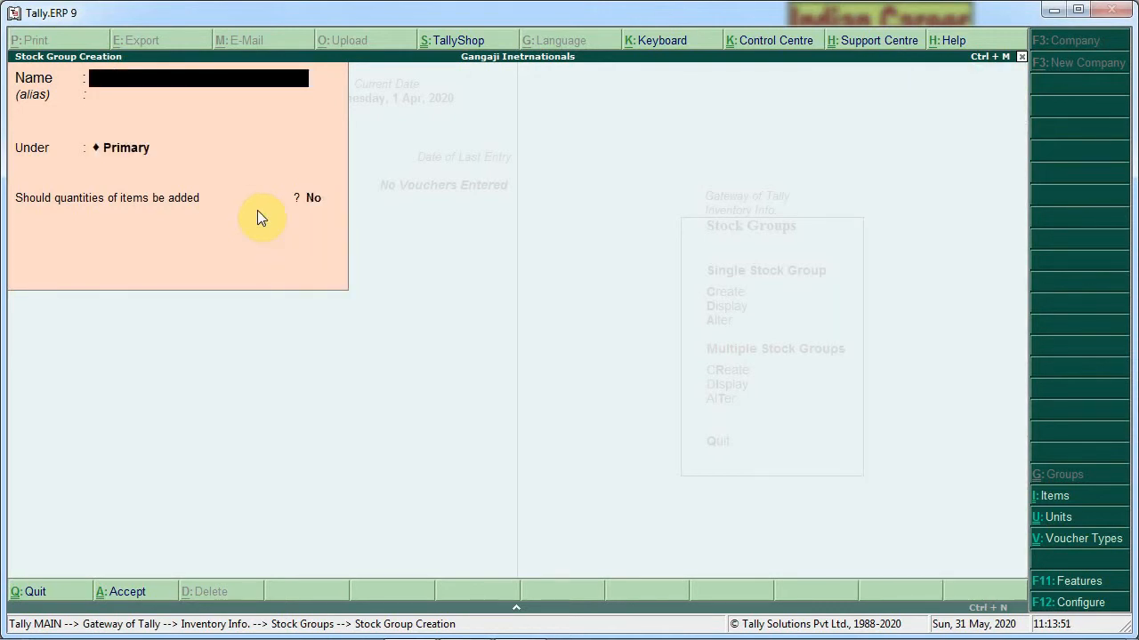
{"action": "key", "text": "Escape"}
{"action": "key", "text": "y"}
{"action": "key", "text": "Escape"}
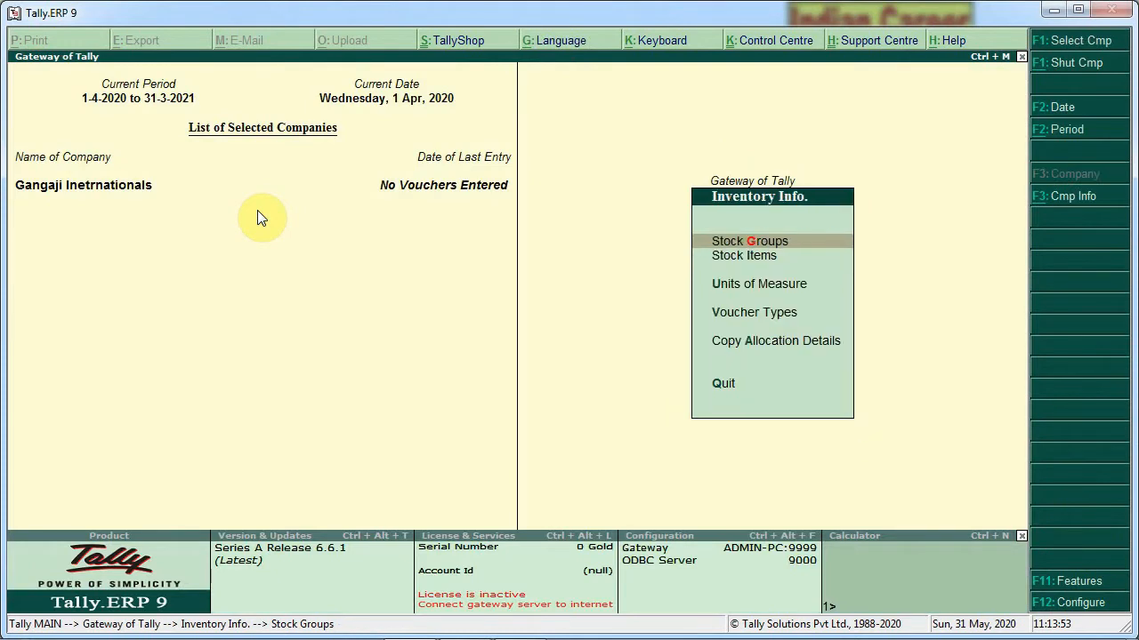
Enable Maintain stock categories in the company's inventory features and return to Inventory Info
{"action": "key", "text": "Down"}
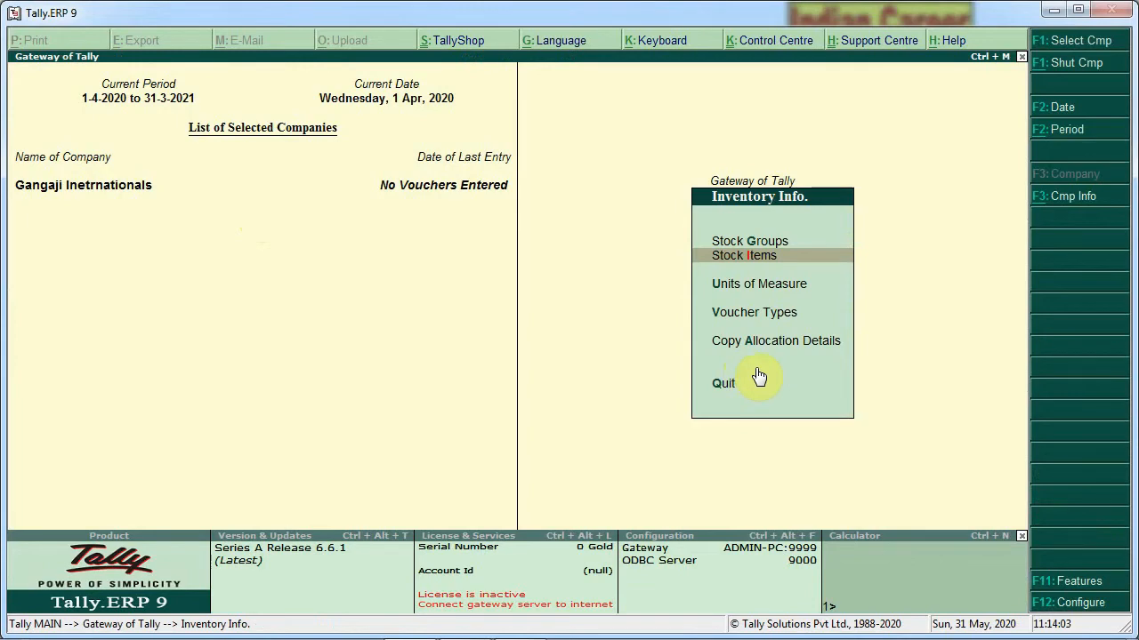
{"action": "key", "text": "F11"}
{"action": "key", "text": "Down"}
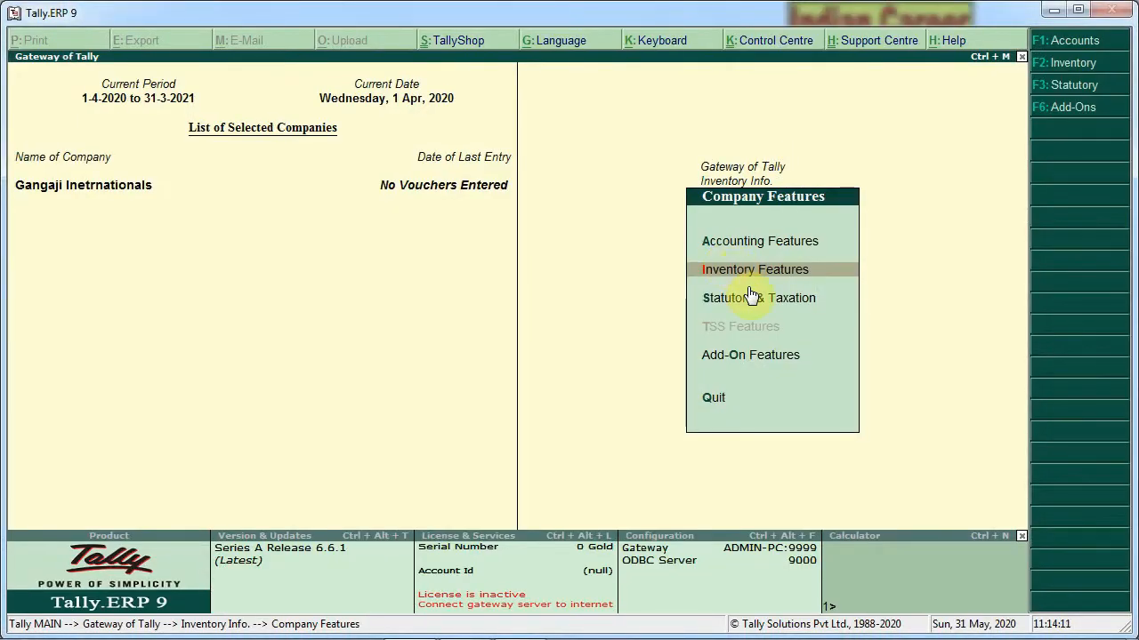
{"action": "key", "text": "Return"}
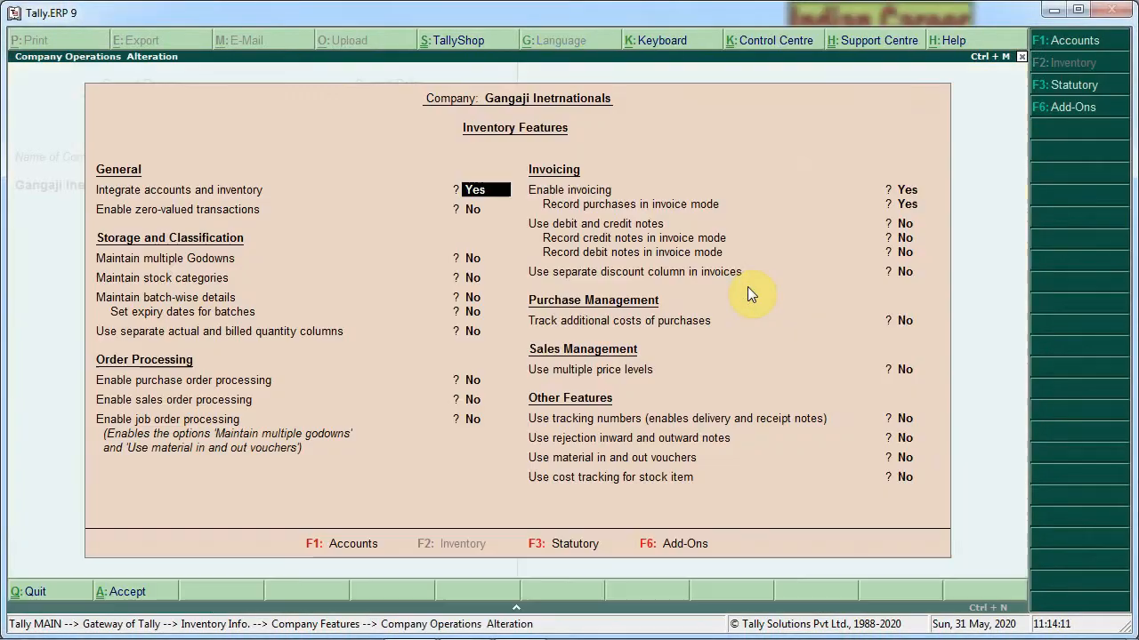
{"action": "key", "text": "Return"}
{"action": "key", "text": "Return"}
{"action": "key", "text": "Return"}
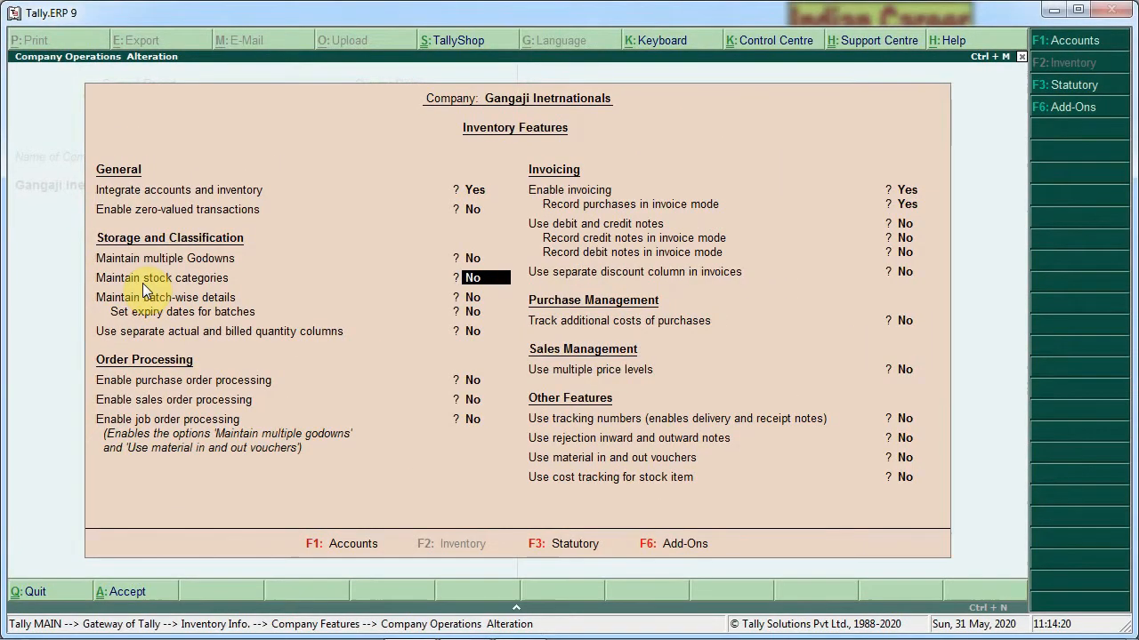
{"action": "type", "text": "y"}
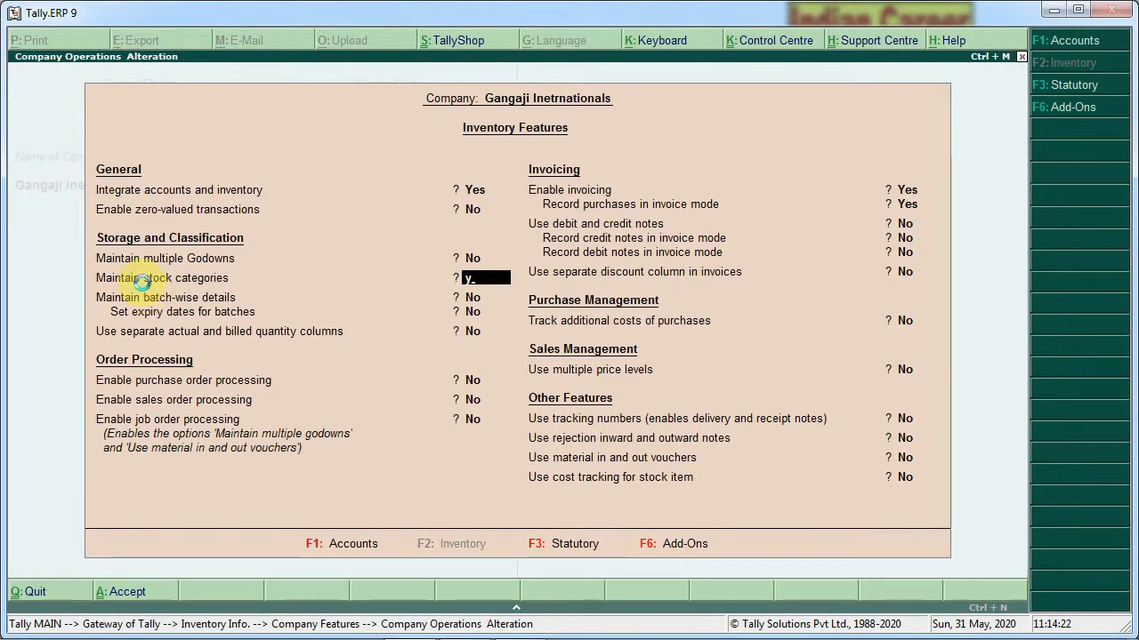
{"action": "key", "text": "ctrl+a"}
{"action": "key", "text": "Escape"}
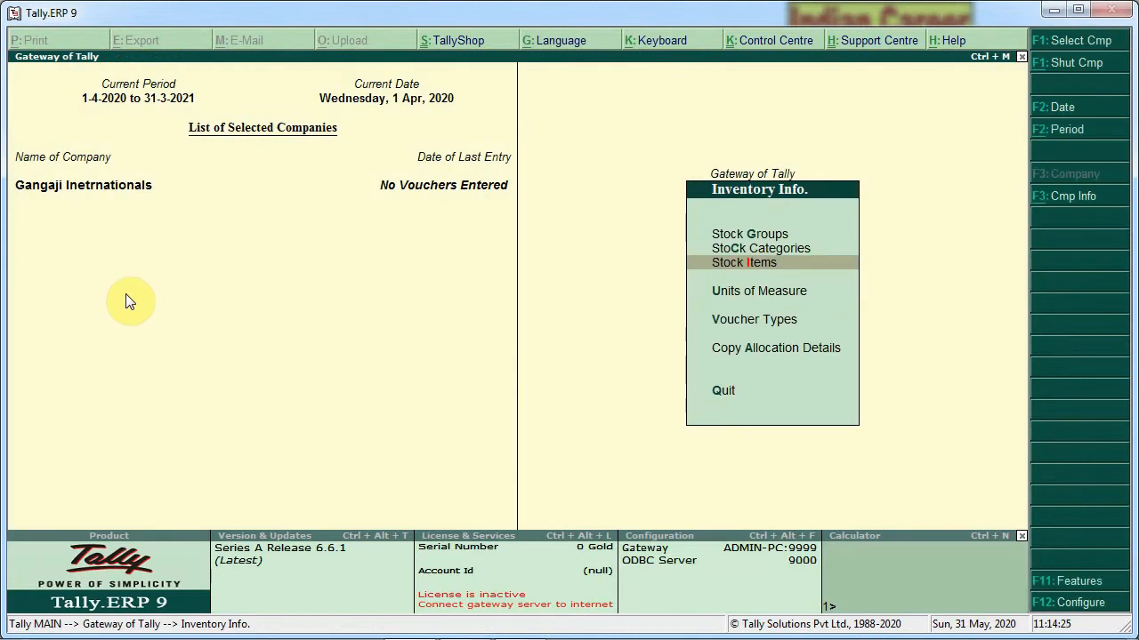
Check the TV sizes in the exercise and create a stock category named 32" Tv under Primary
{"action": "key", "text": "Up"}
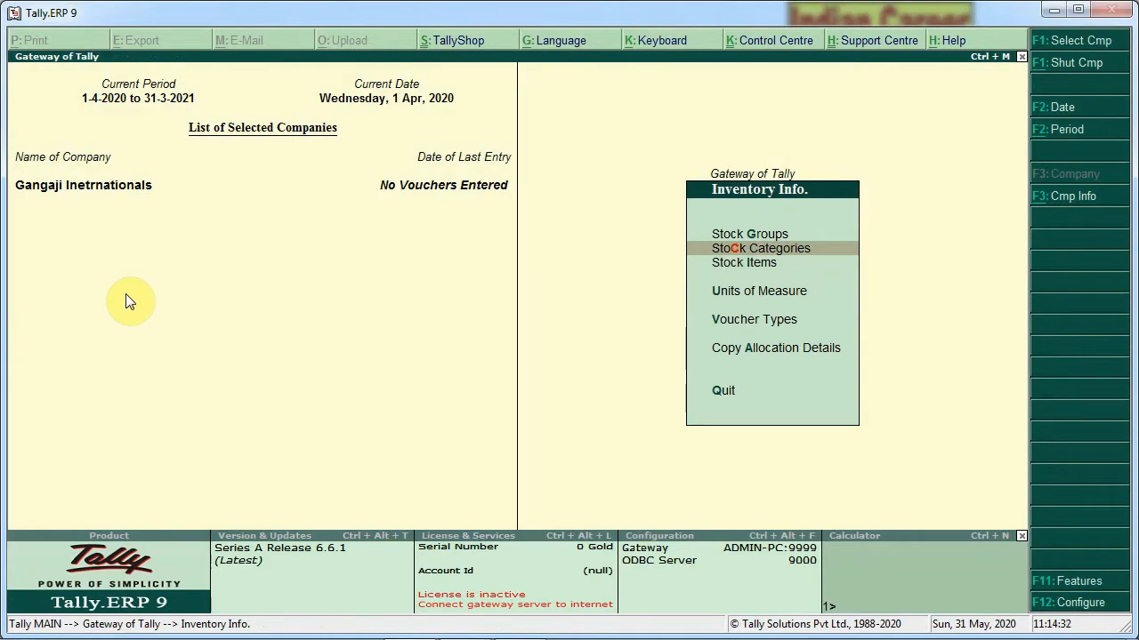
{"action": "key", "text": "alt+Tab"}
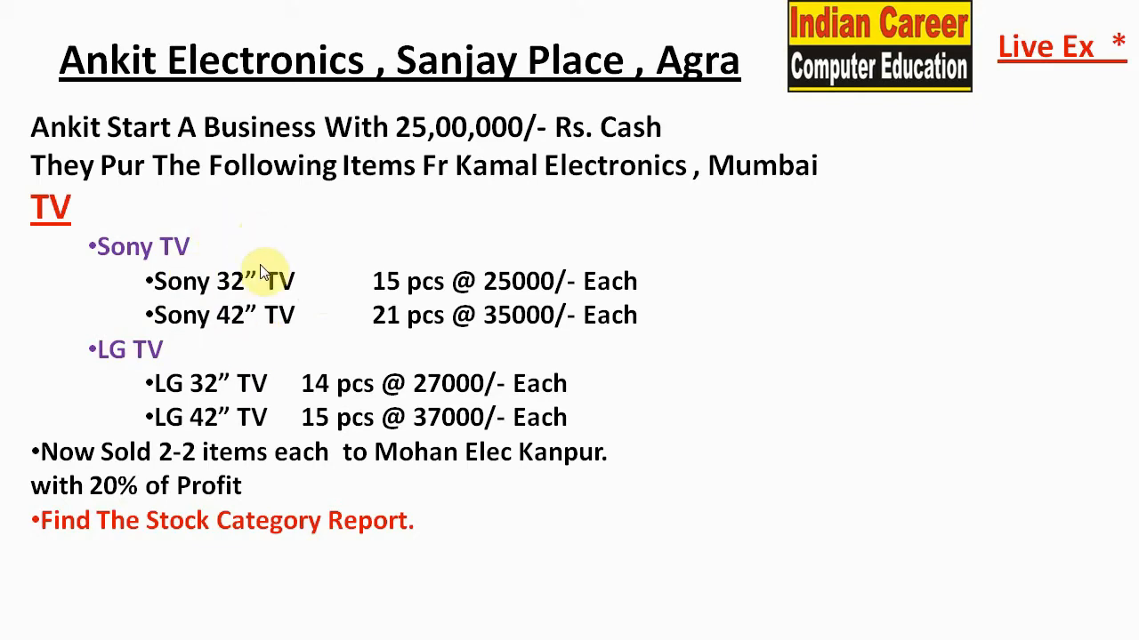
{"action": "key", "text": "alt+Tab"}
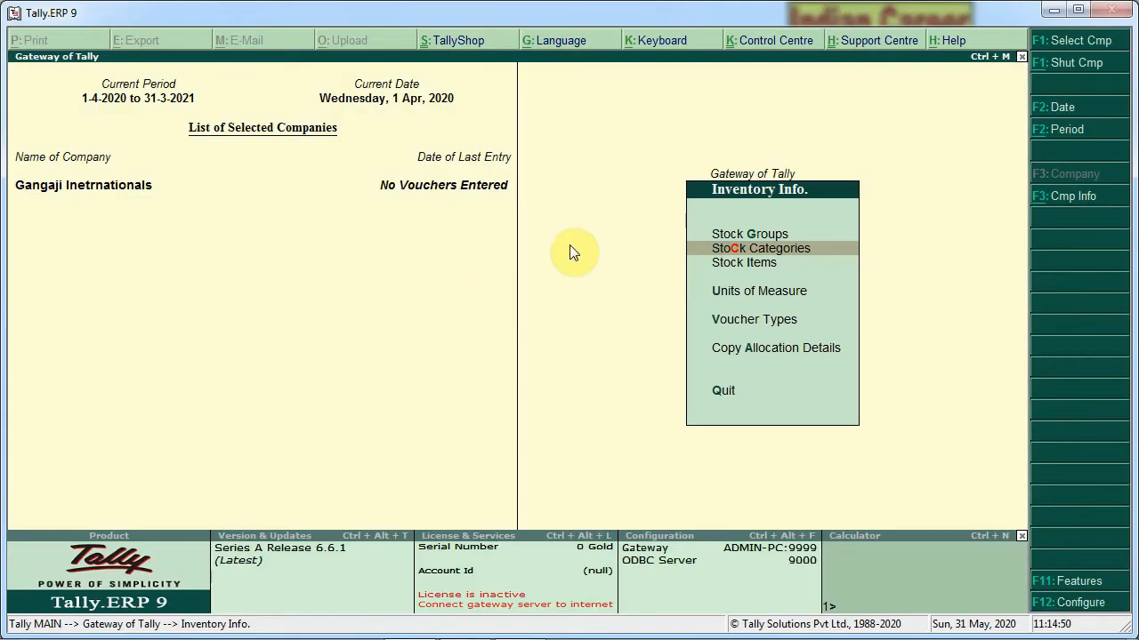
{"action": "key", "text": "Return"}
{"action": "key", "text": "Return"}
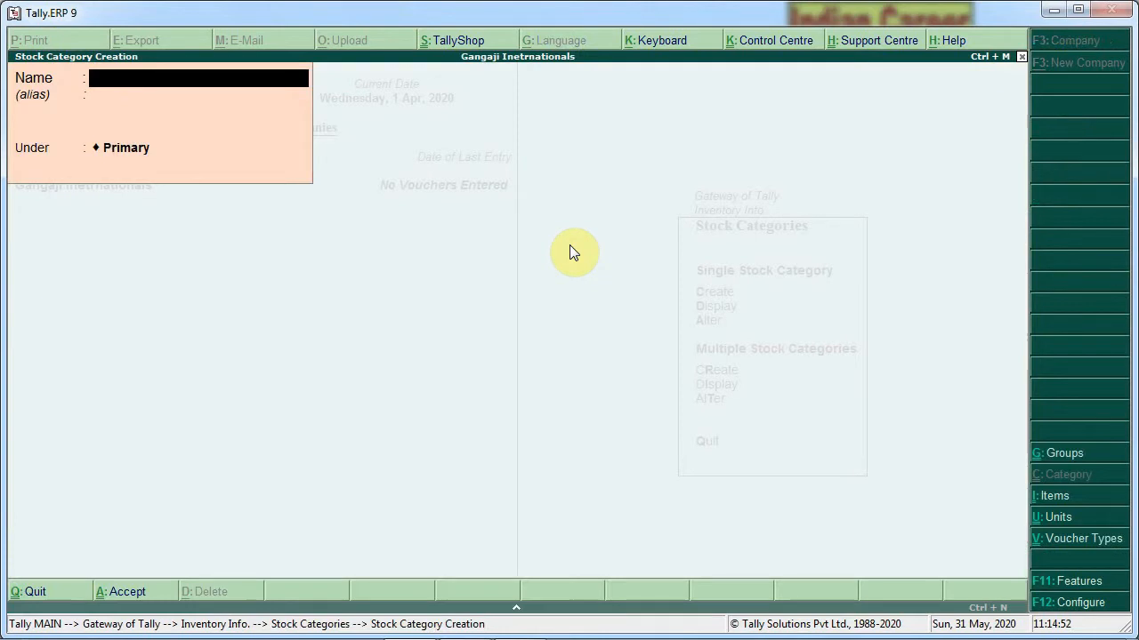
{"action": "type", "text": "32\" Tv"}
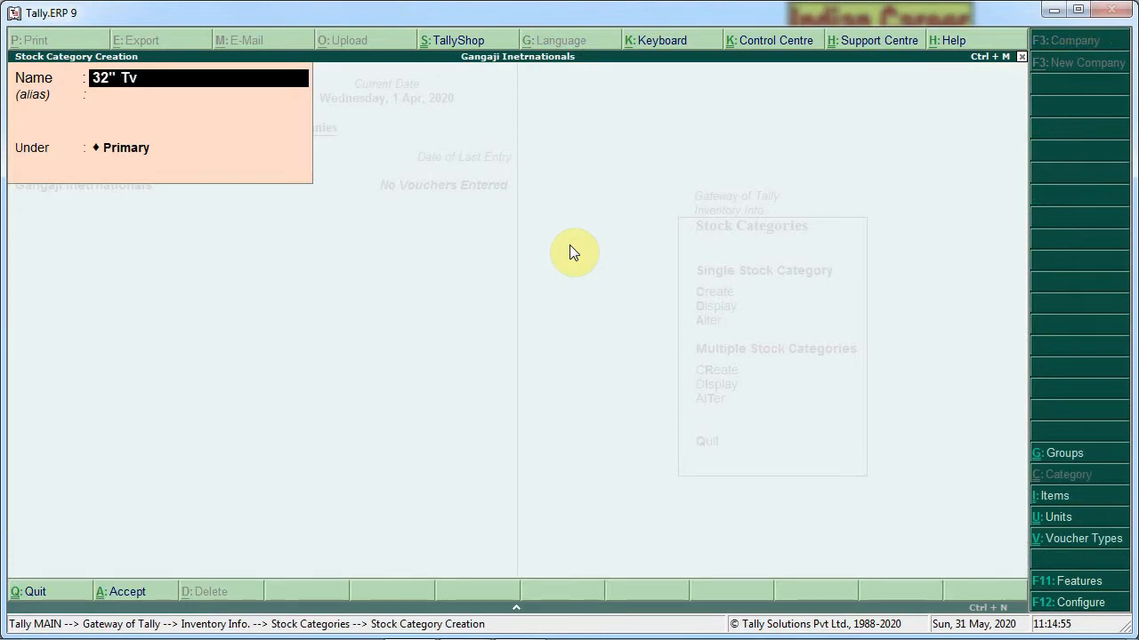
{"action": "key", "text": "Return"}
{"action": "key", "text": "Return"}
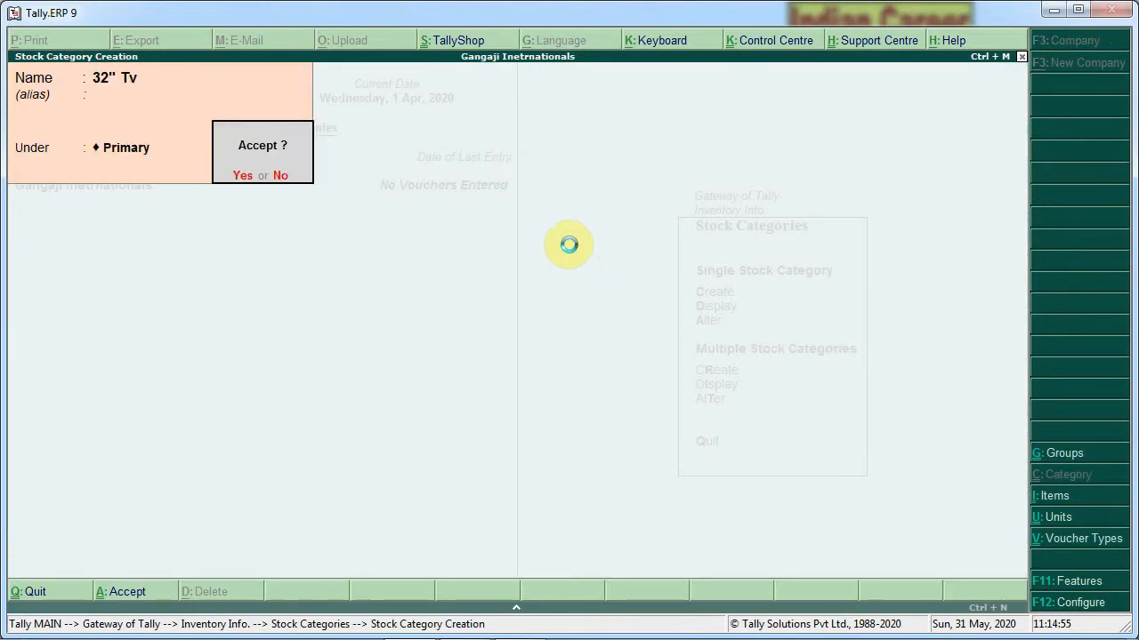
{"action": "key", "text": "Return"}
Create a stock category named 42" Tv under Primary and return to Inventory Info
{"action": "type", "text": "42\""}
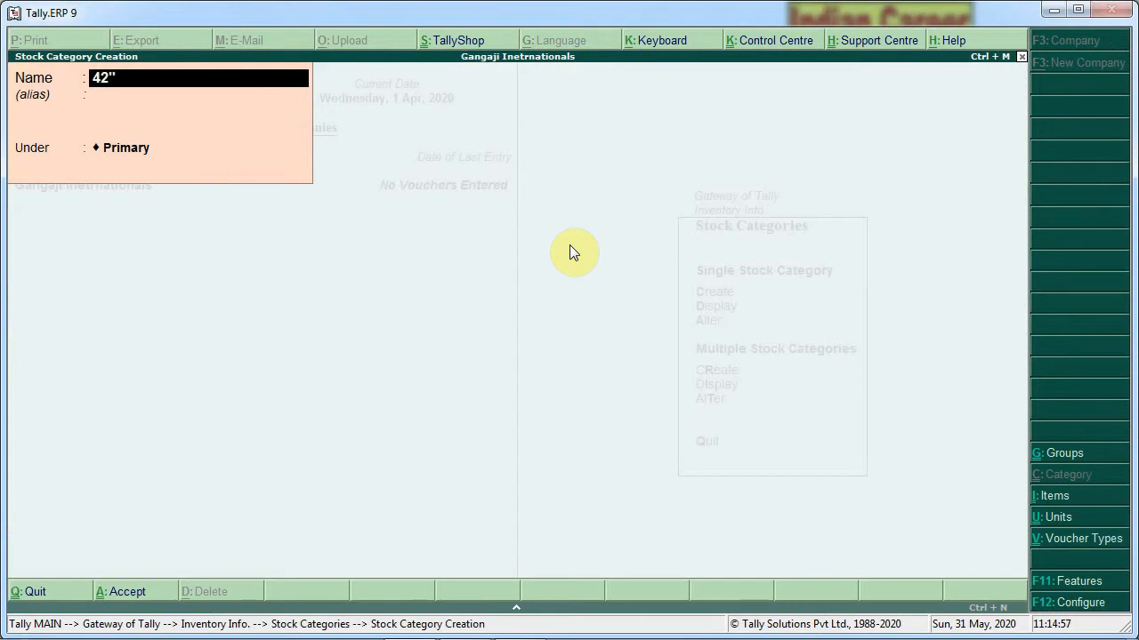
{"action": "type", "text": " Tv"}
{"action": "key", "text": "Return"}
{"action": "key", "text": "Return"}
{"action": "key", "text": "Return"}
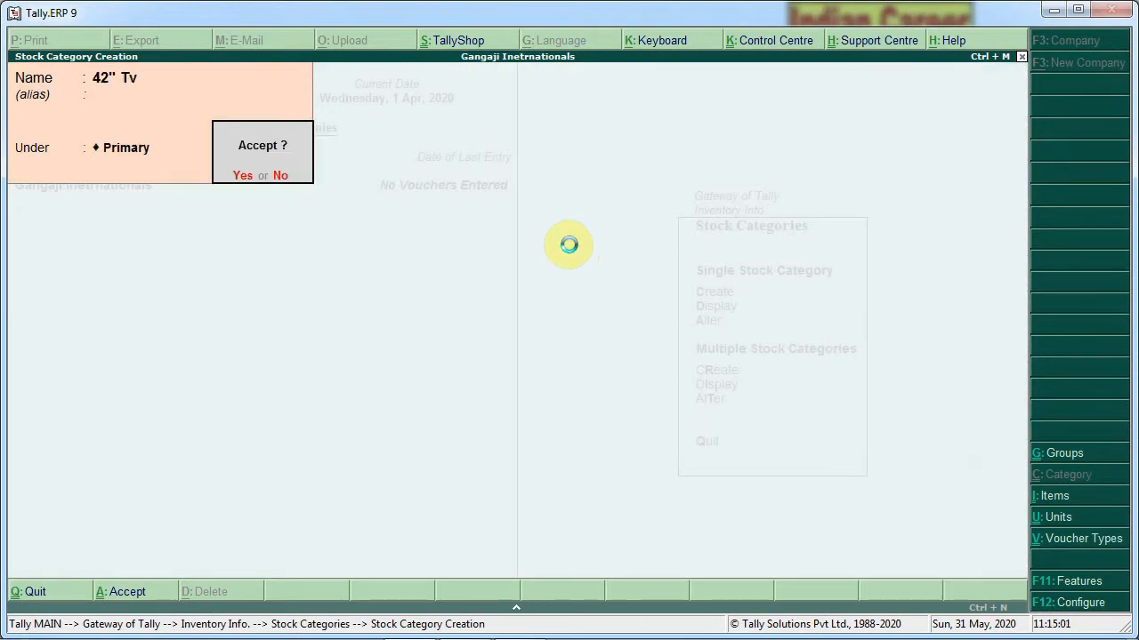
{"action": "key", "text": "Return"}
{"action": "key", "text": "Escape"}
{"action": "key", "text": "Return"}
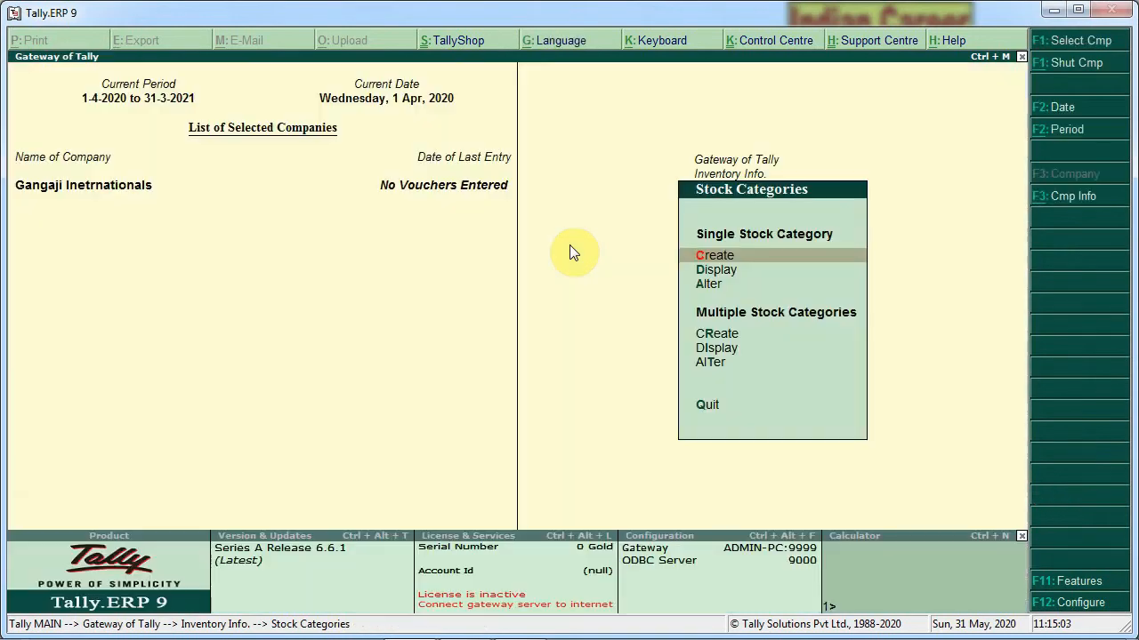
{"action": "key", "text": "Escape"}
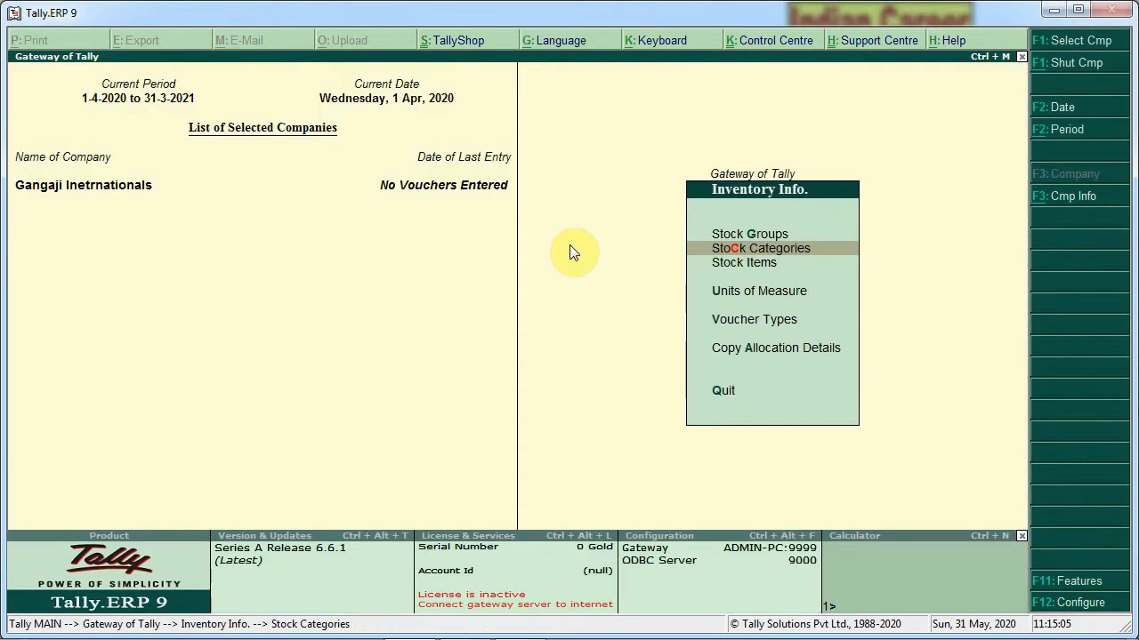
Start a new stock item from Inventory Info and name it Sony 32" Tv, as listed in the exercise
{"action": "key", "text": "Down"}
{"action": "key", "text": "Return"}
{"action": "key", "text": "Return"}
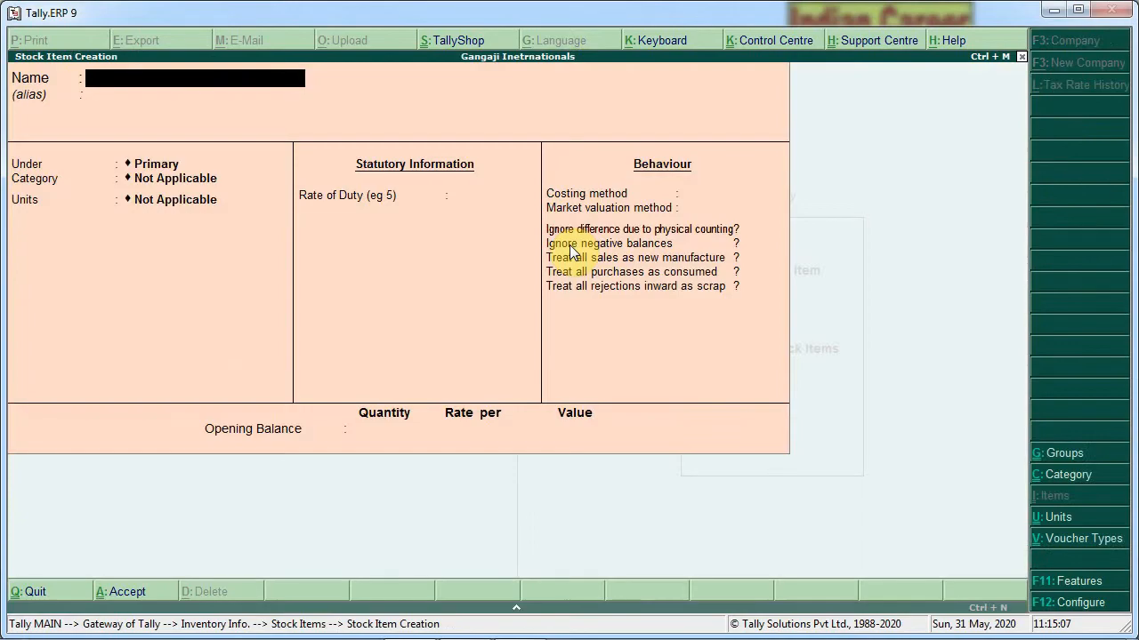
{"action": "key", "text": "alt+Tab"}
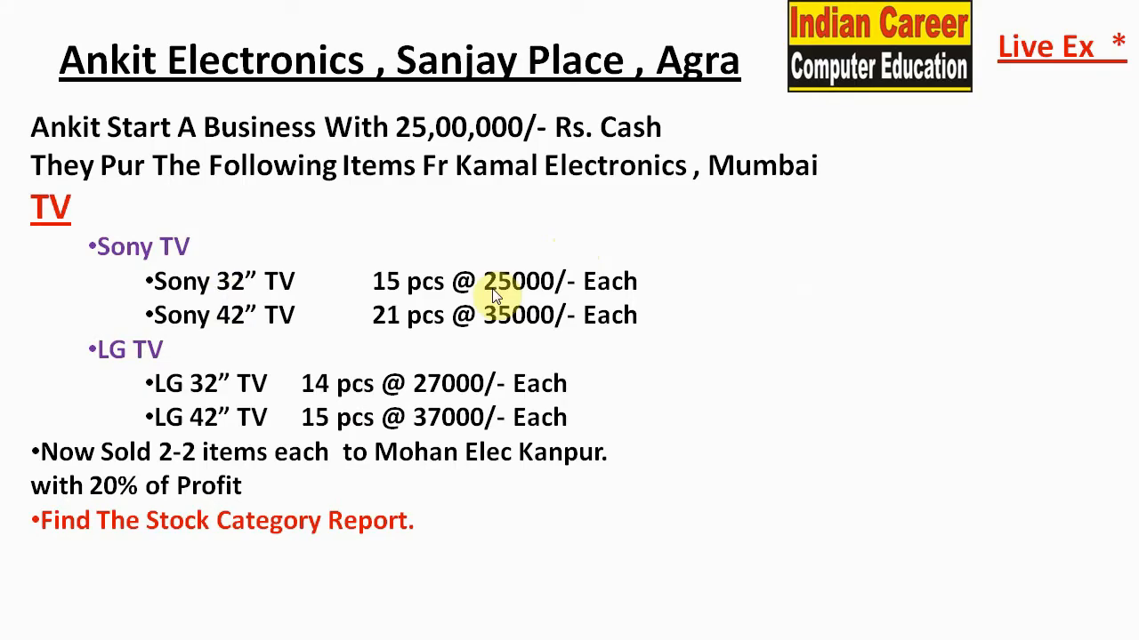
{"action": "key", "text": "alt+Tab"}
{"action": "type", "text": "Sony"}
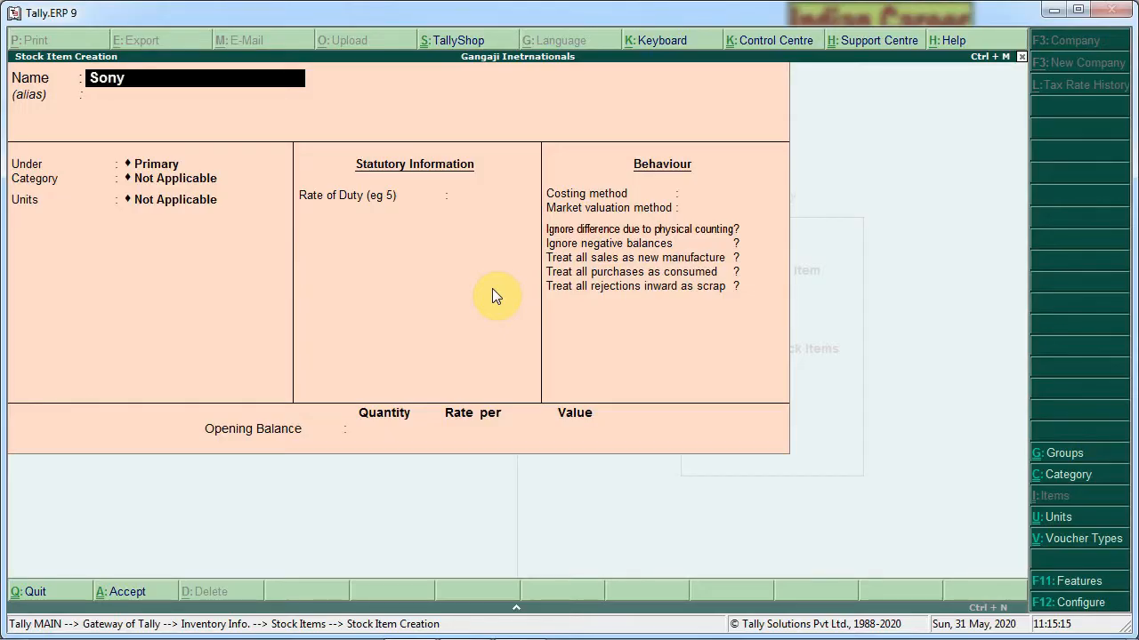
{"action": "type", "text": " 32\" Tv"}
{"action": "key", "text": "Return"}
Place the Sony 32" Tv item under the Sony Tv group and assign it the 32" Tv category
{"action": "key", "text": "Down"}
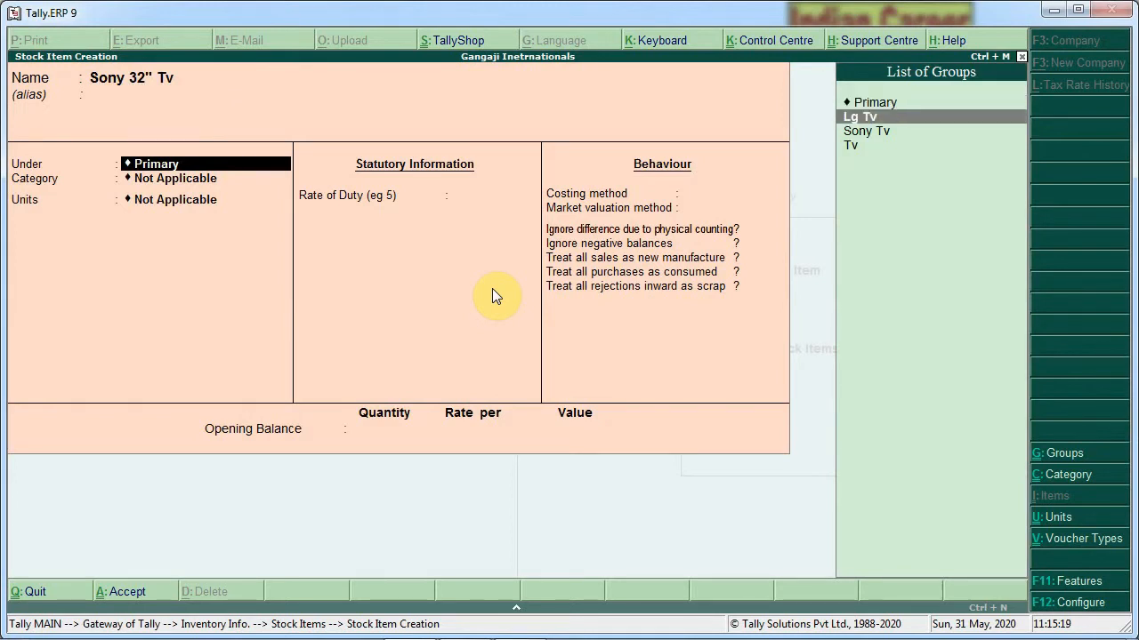
{"action": "key", "text": "Down"}
{"action": "key", "text": "Return"}
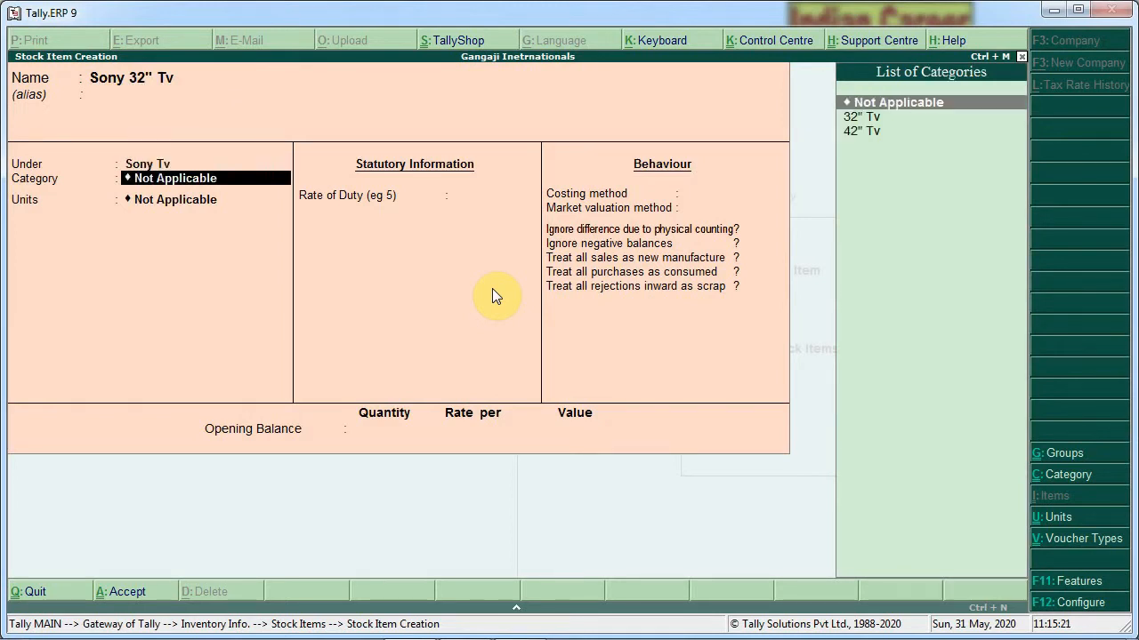
{"action": "key", "text": "Down"}
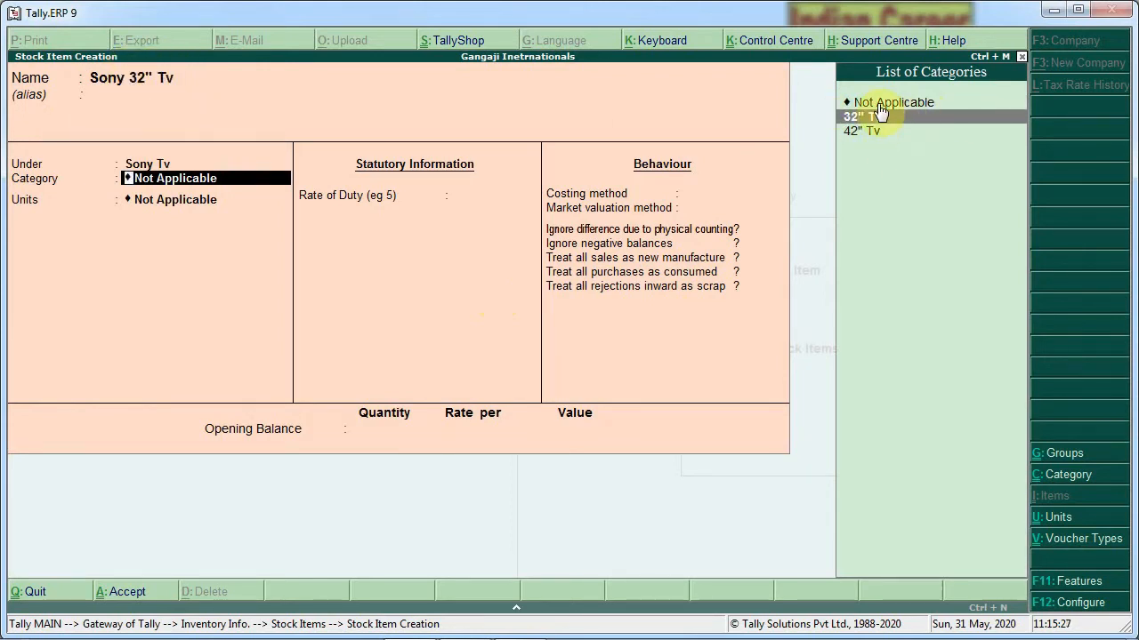
{"action": "key", "text": "Return"}
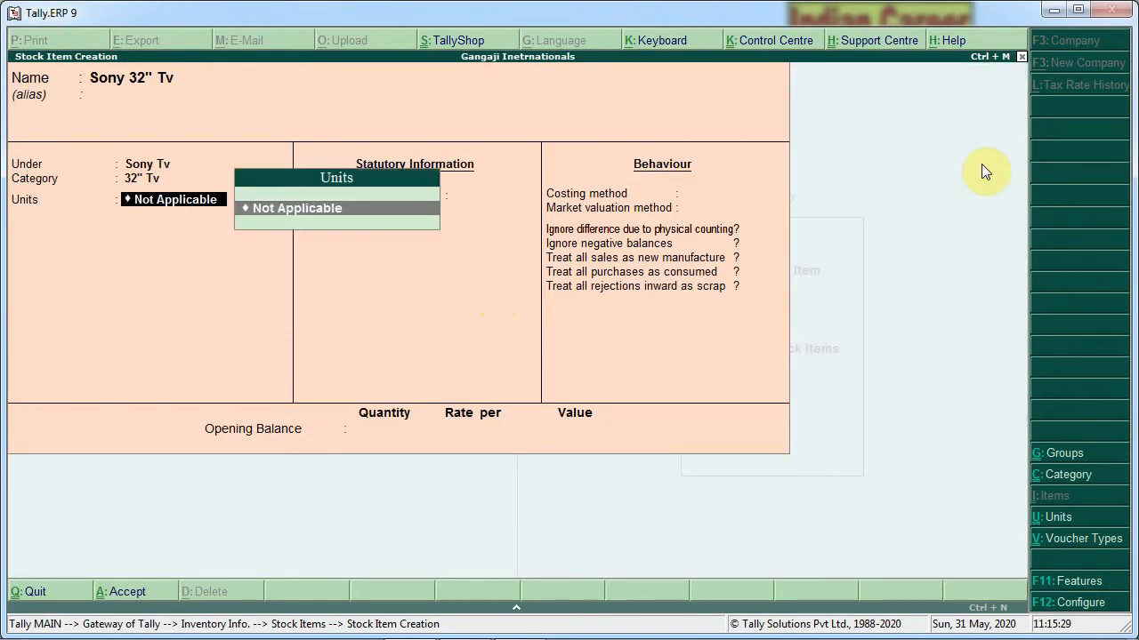
Create a simple unit with the symbol pcs and 0 decimal places for the Sony 32" Tv item
{"action": "key", "text": "alt+c"}
{"action": "type", "text": "p"}
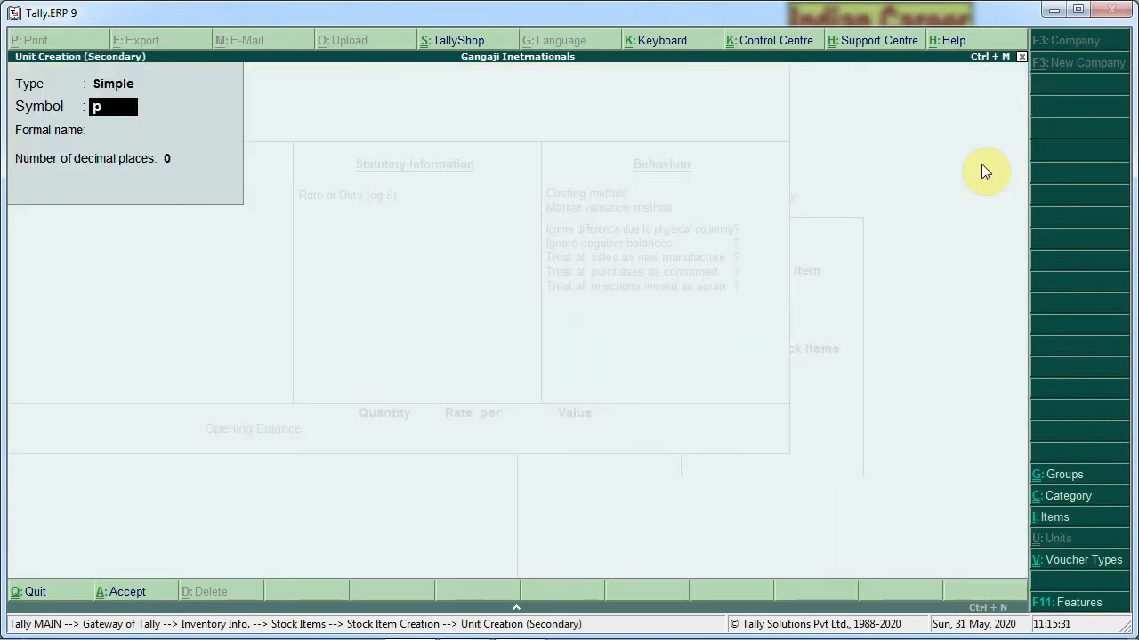
{"action": "type", "text": "cs"}
{"action": "key", "text": "Return"}
{"action": "key", "text": "Return"}
{"action": "key", "text": "Return"}
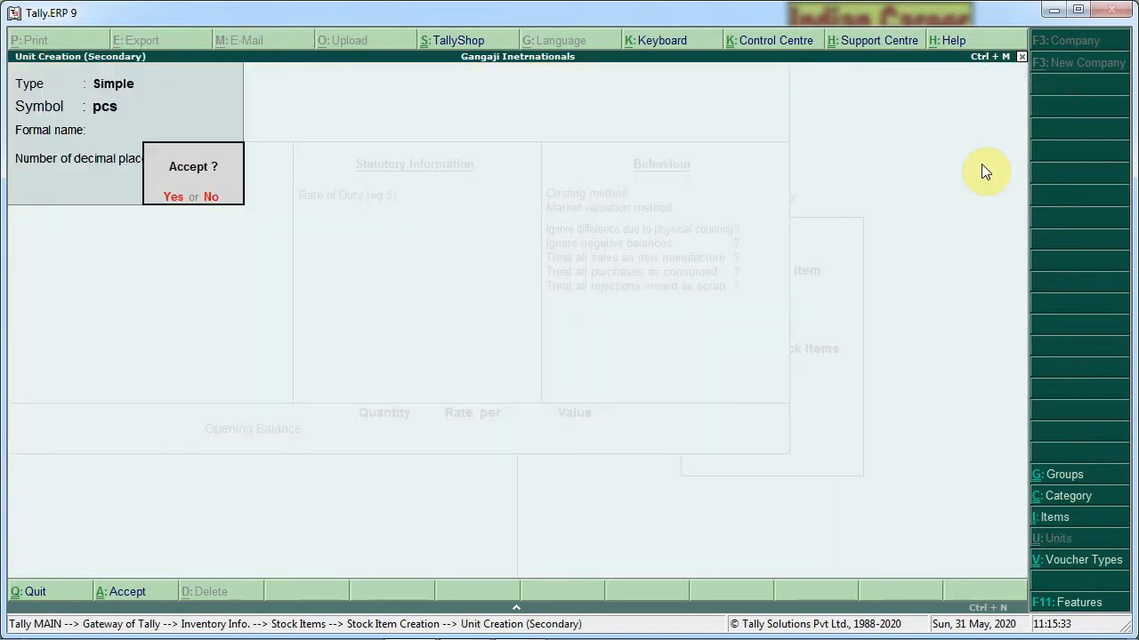
{"action": "key", "text": "Return"}
Enable standard rates for Sony 32" Tv and enter a standard cost of 25,000 per pcs from 1-Apr-2020
{"action": "key", "text": "Return"}
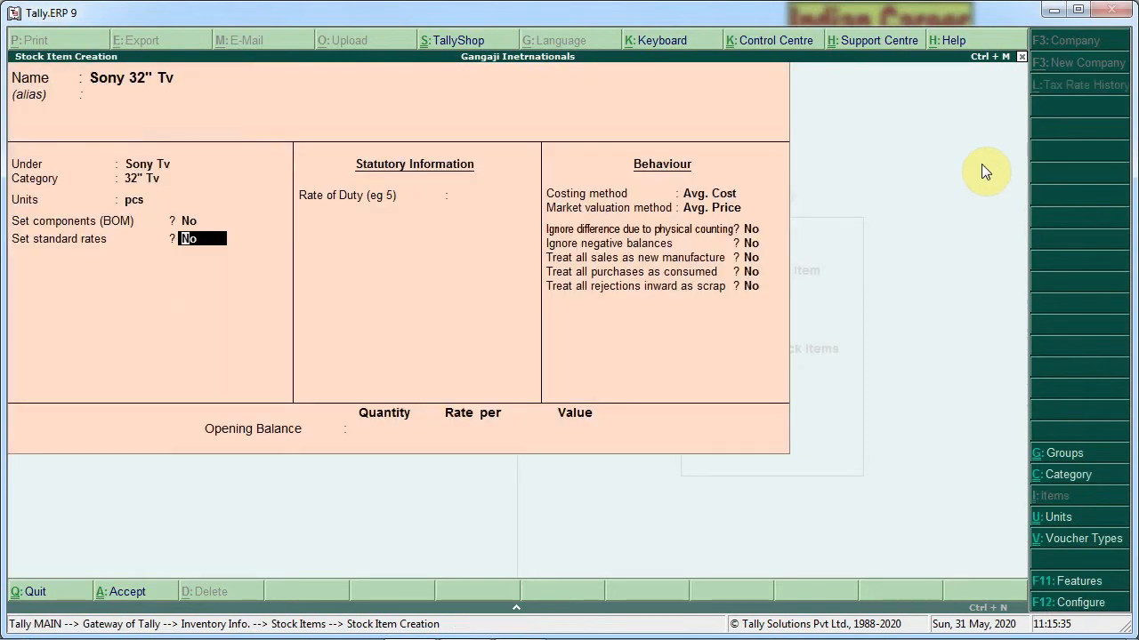
{"action": "type", "text": "y"}
{"action": "key", "text": "Return"}
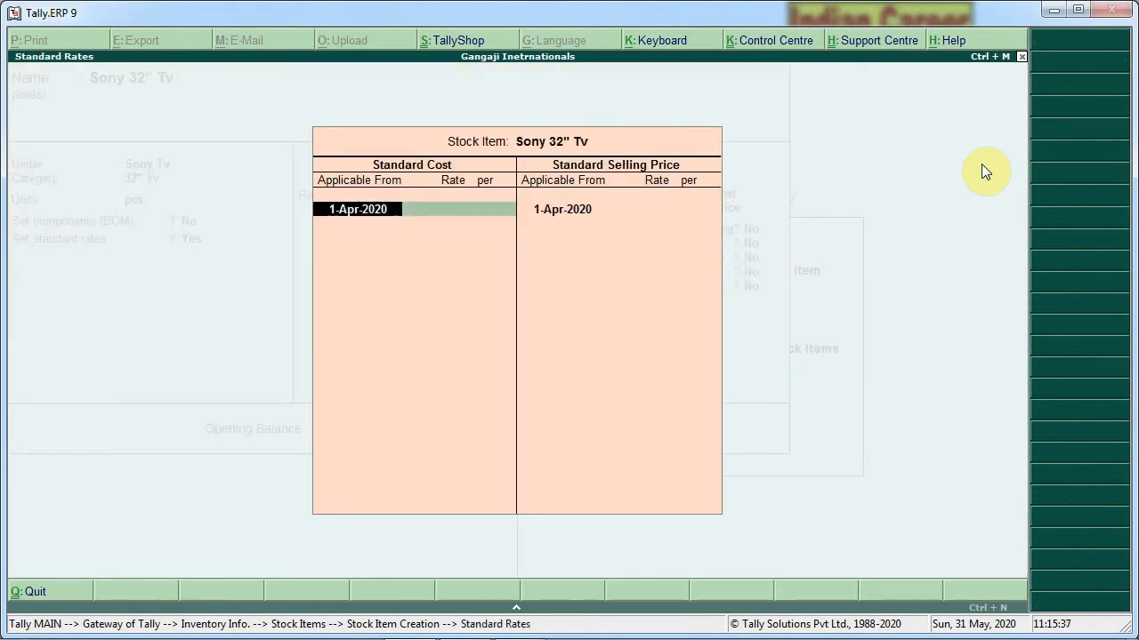
{"action": "key", "text": "Return"}
{"action": "key", "text": "alt+Tab"}
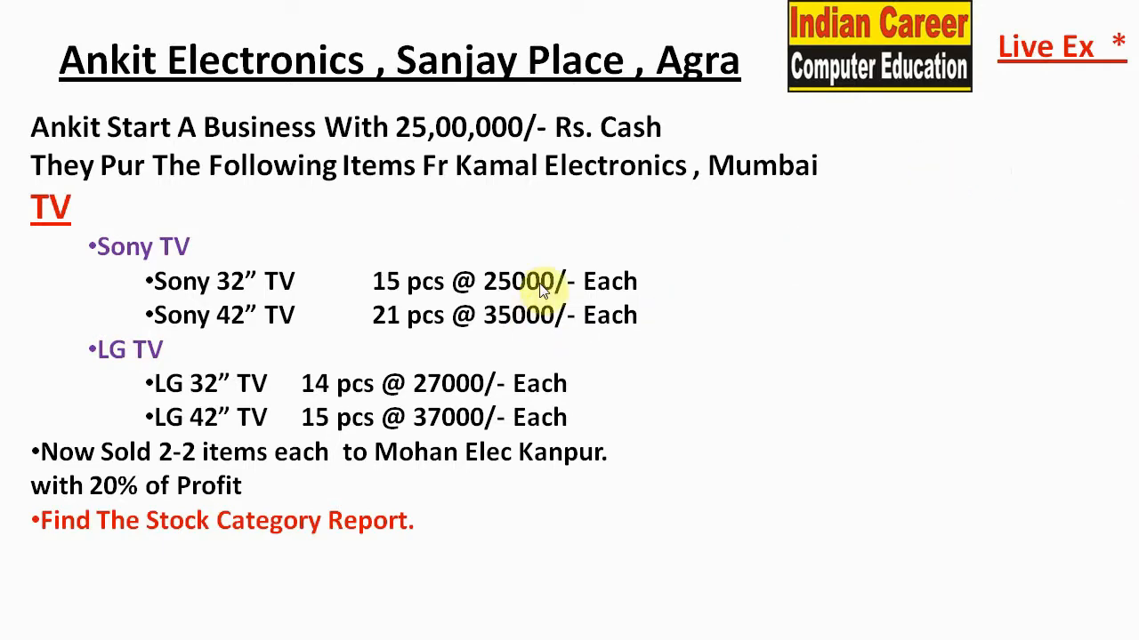
{"action": "key", "text": "alt+Tab"}
{"action": "type", "text": "25000"}
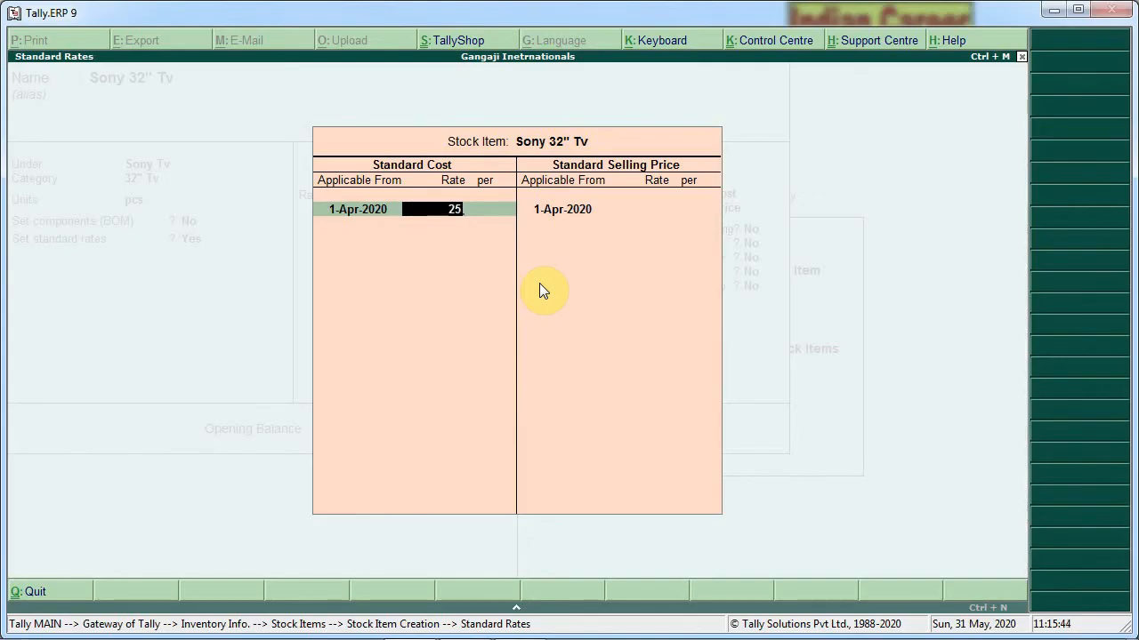
{"action": "key", "text": "Return"}
{"action": "key", "text": "Return"}
{"action": "key", "text": "Return"}
{"action": "key", "text": "Return"}
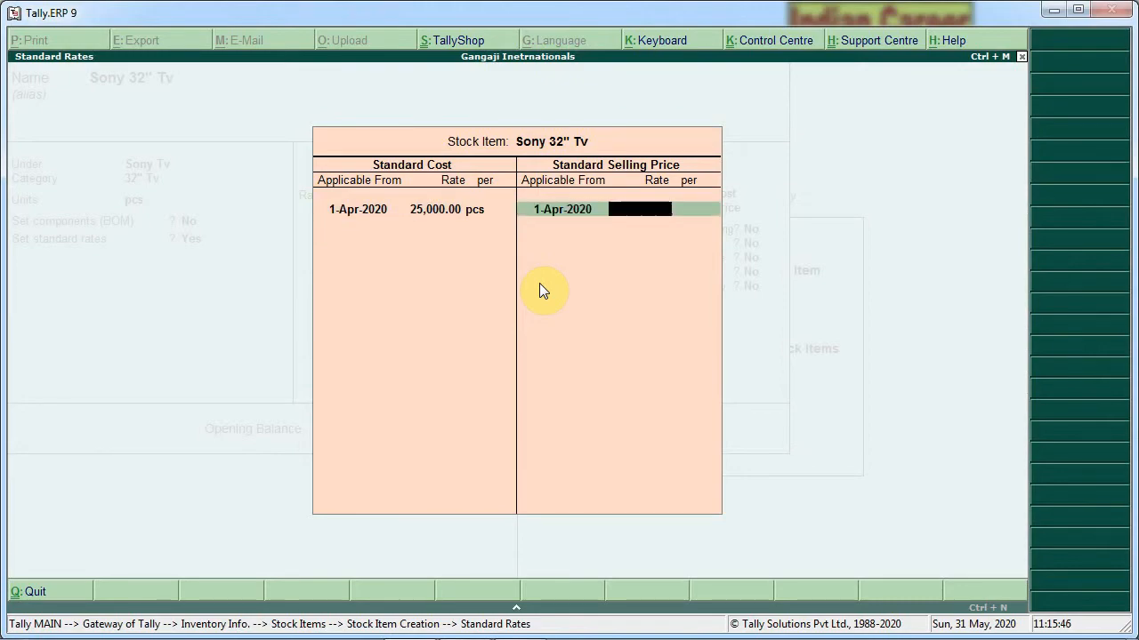
Check the profit percentage in the exercise, set the standard selling price to 30,000 per pcs, and save the Sony 32" Tv item
{"action": "key", "text": "alt+Tab"}
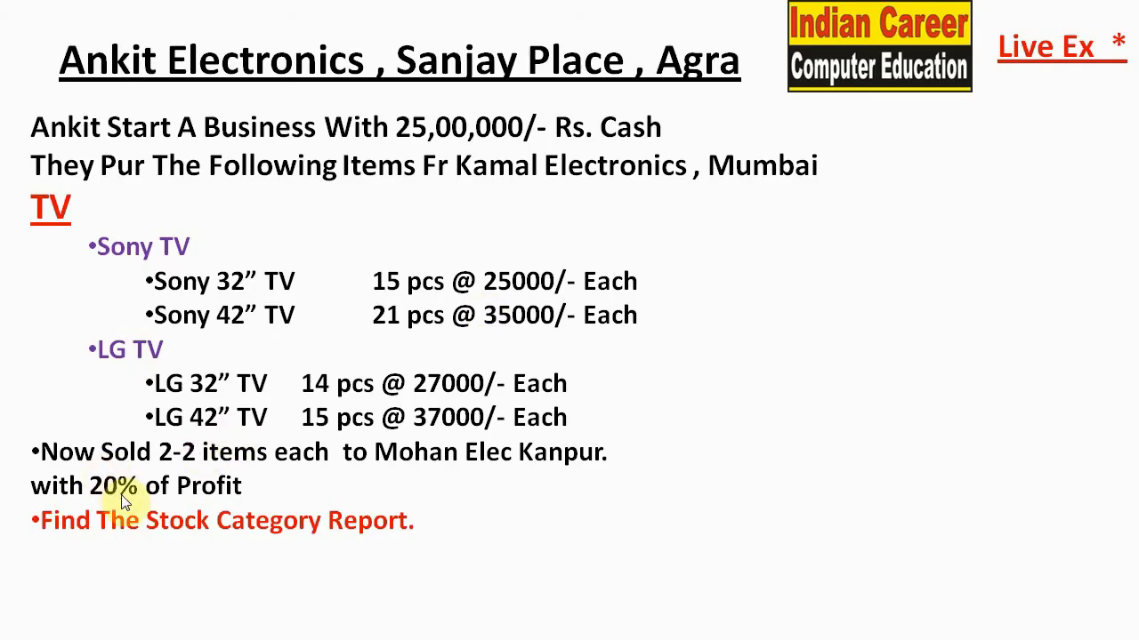
{"action": "key", "text": "alt+Tab"}
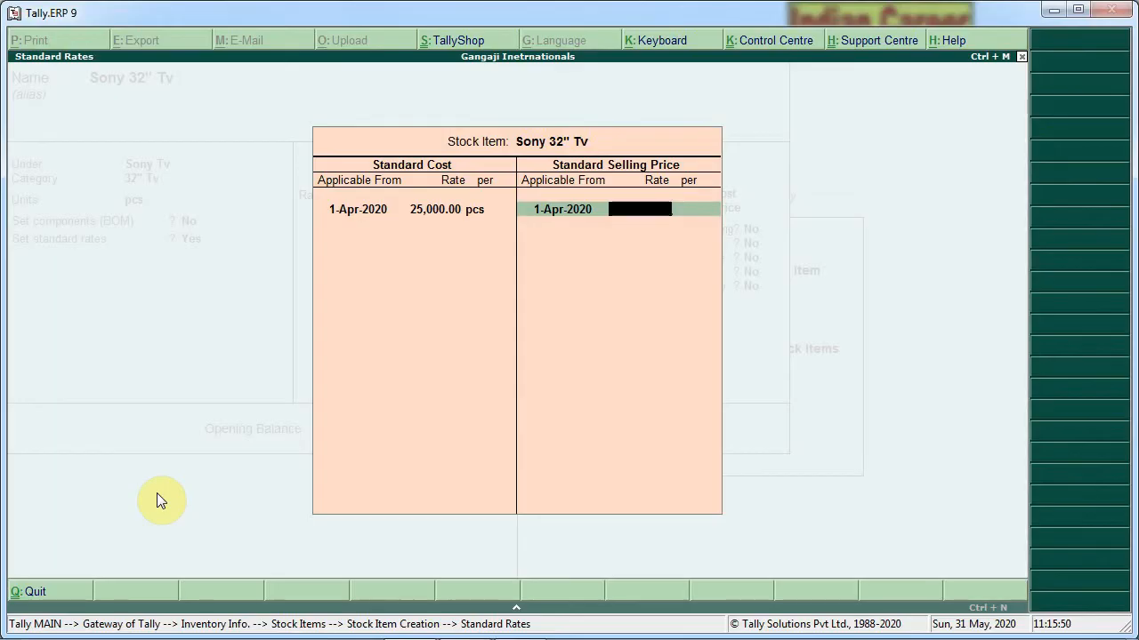
{"action": "type", "text": "30000"}
{"action": "key", "text": "Return"}
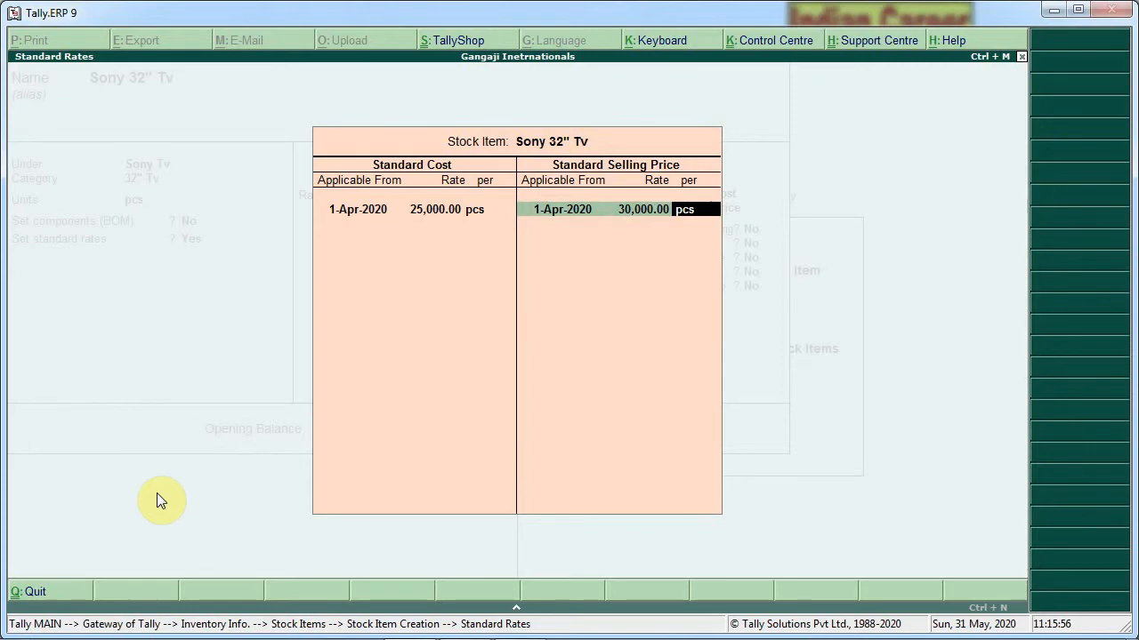
{"action": "key", "text": "Return"}
{"action": "key", "text": "Return"}
{"action": "key", "text": "Return"}
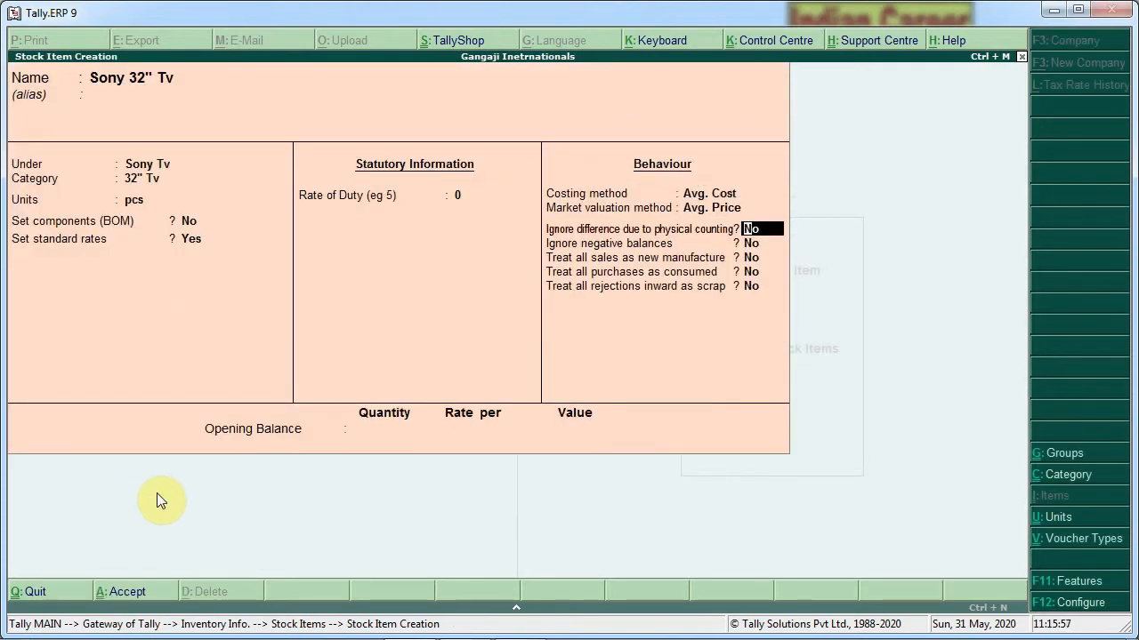
{"action": "key", "text": "ctrl+a"}
Name the next stock item Sony 42" Tv, as listed in the exercise
{"action": "type", "text": "Sony"}
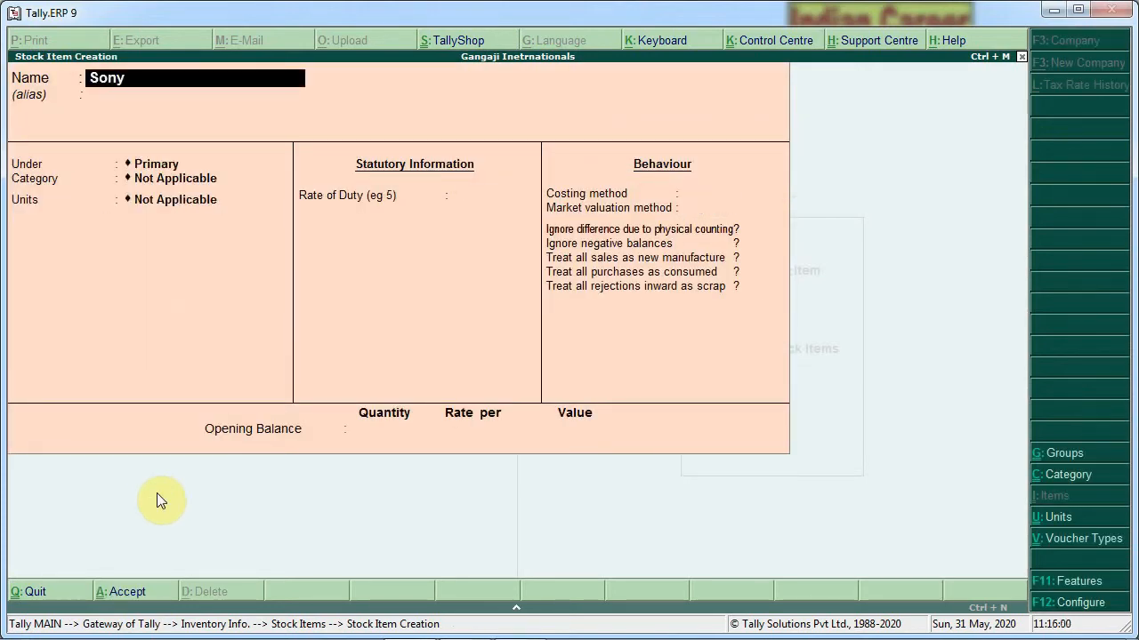
{"action": "key", "text": "alt+Tab"}
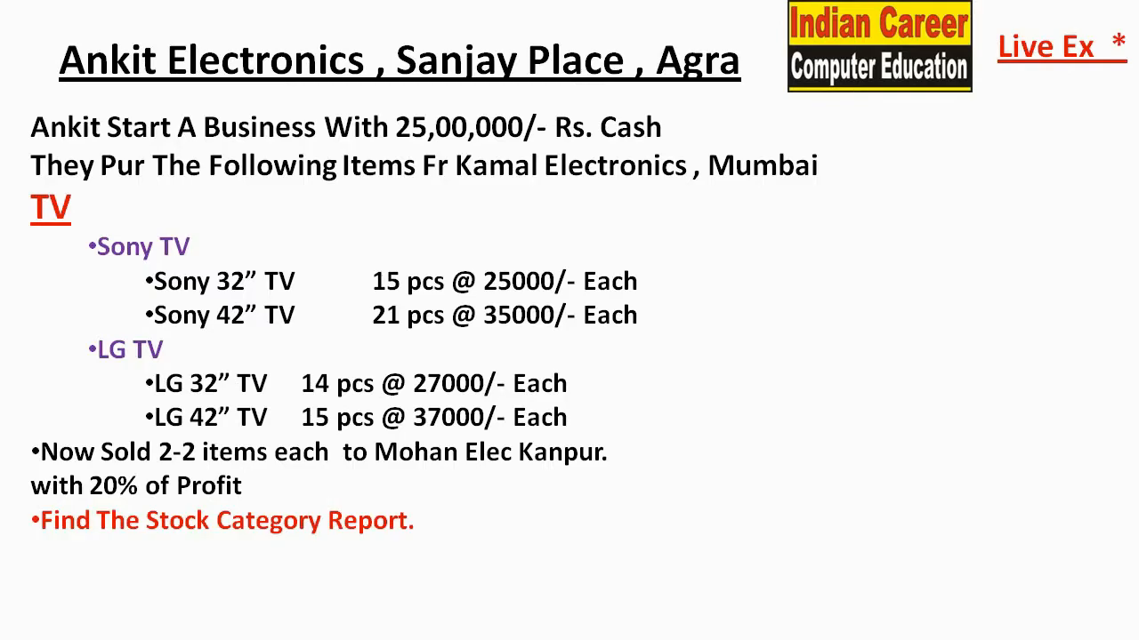
{"action": "key", "text": "alt+Tab"}
{"action": "type", "text": "42"}
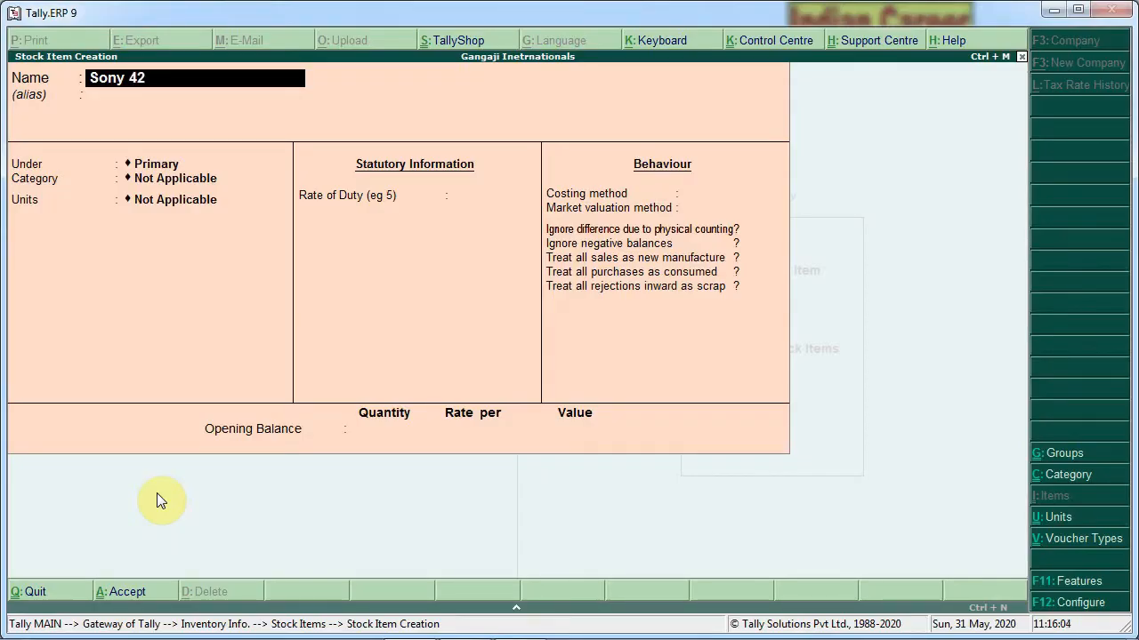
{"action": "type", "text": "\" Tv"}
{"action": "key", "text": "Return"}
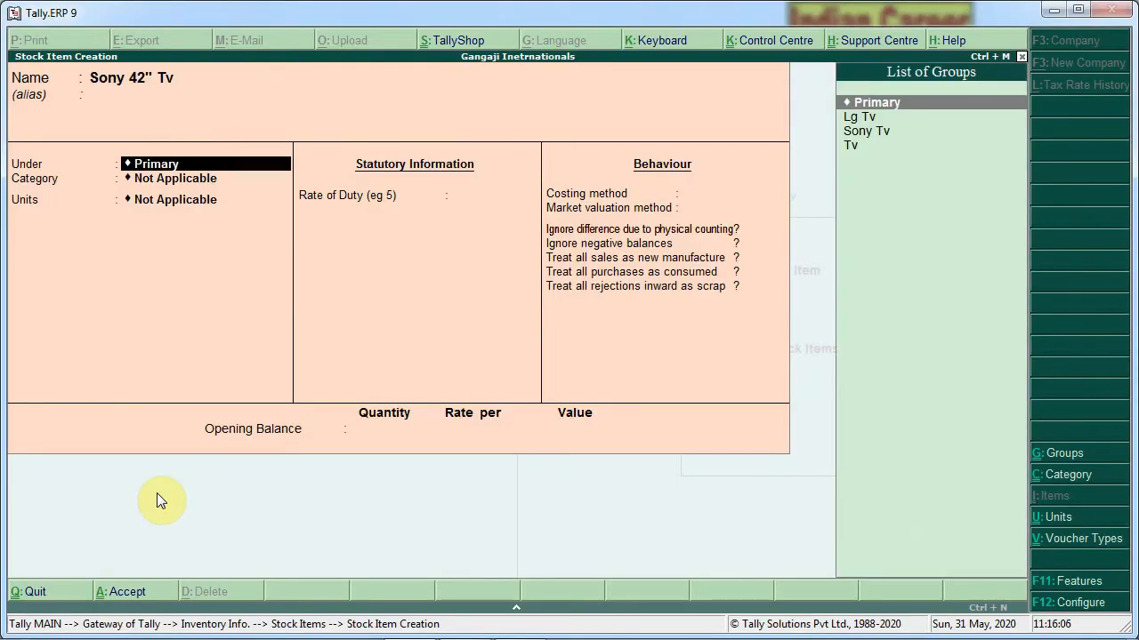
Place the Sony 42" Tv item under Sony Tv with category 42" Tv, keeping pcs as its unit and no components
{"action": "key", "text": "Down"}
{"action": "key", "text": "Down"}
{"action": "key", "text": "Return"}
{"action": "key", "text": "Down"}
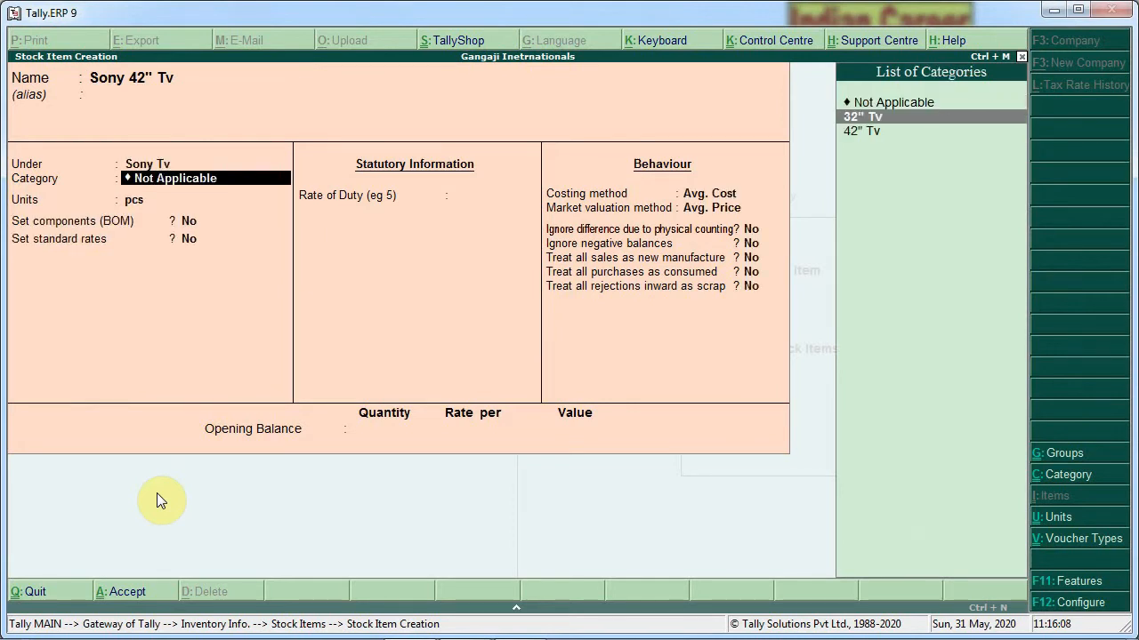
{"action": "key", "text": "Down"}
{"action": "key", "text": "Return"}
{"action": "key", "text": "Return"}
{"action": "key", "text": "Return"}
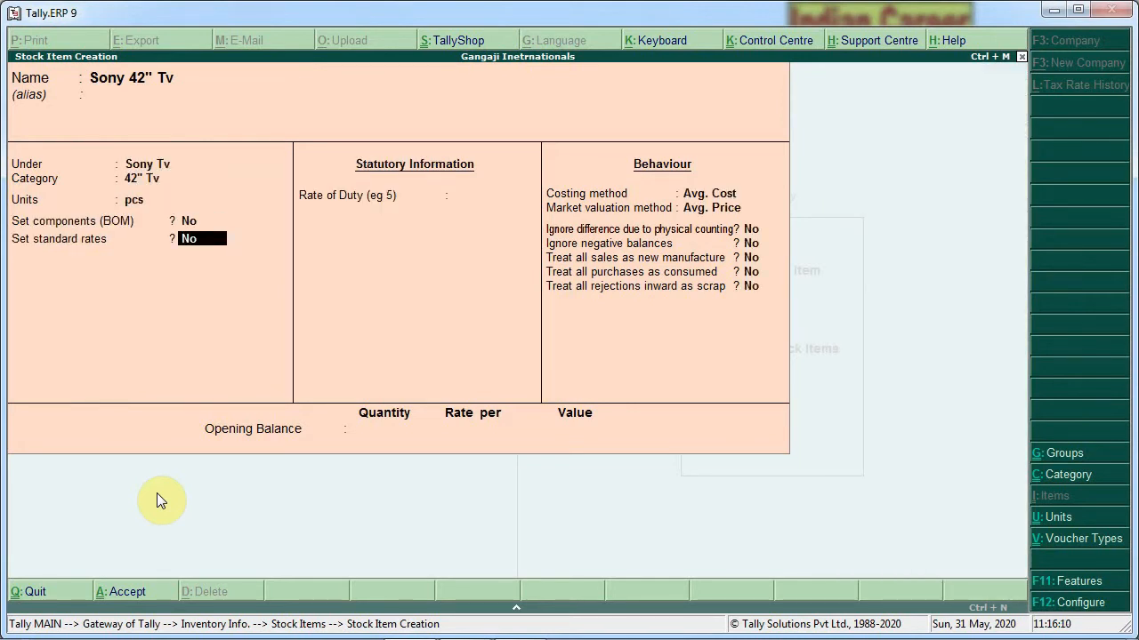
Enable standard rates for Sony 42" Tv and enter the exercise's cost of 35,000 per pcs from 1-Apr-2020
{"action": "key", "text": "y"}
{"action": "key", "text": "Return"}
{"action": "key", "text": "alt+Tab"}
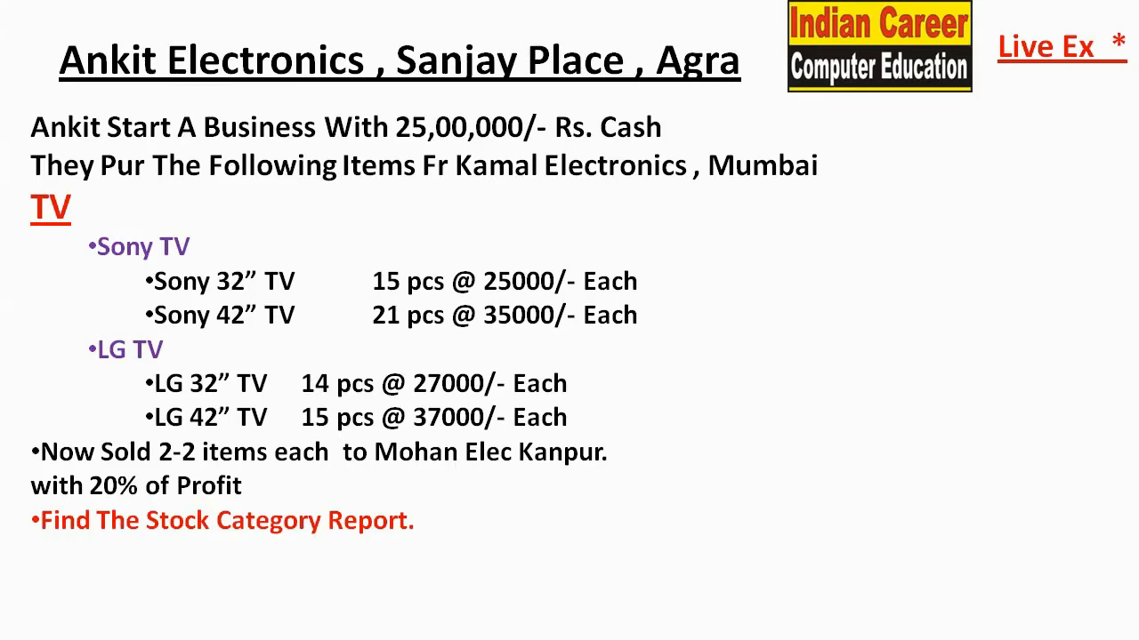
{"action": "key", "text": "alt+Tab"}
{"action": "type", "text": "35000"}
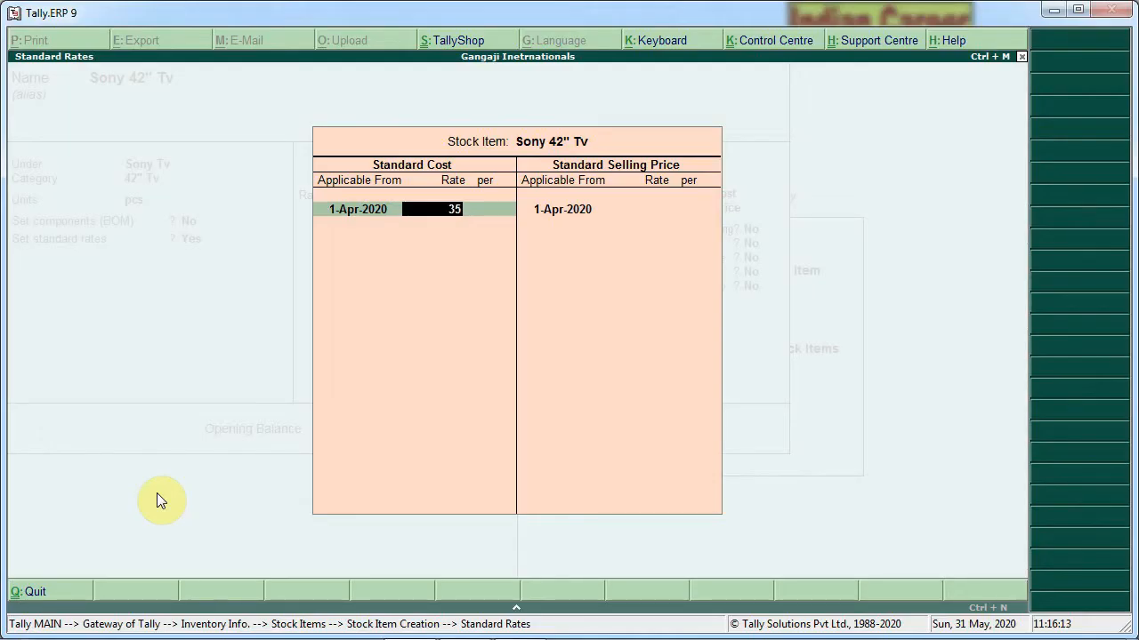
{"action": "key", "text": "Return"}
{"action": "key", "text": "Return"}
{"action": "key", "text": "Return"}
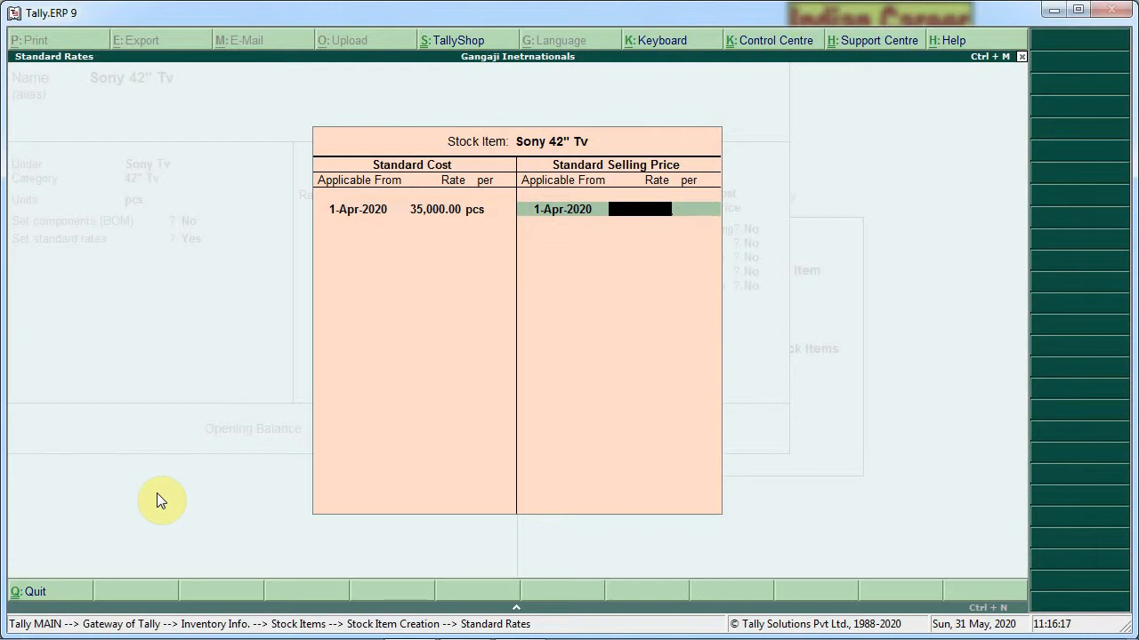
Set the standard selling price of Sony 42" Tv to 42,000 per pcs and save the item
{"action": "type", "text": "42,000"}
{"action": "key", "text": "Return"}
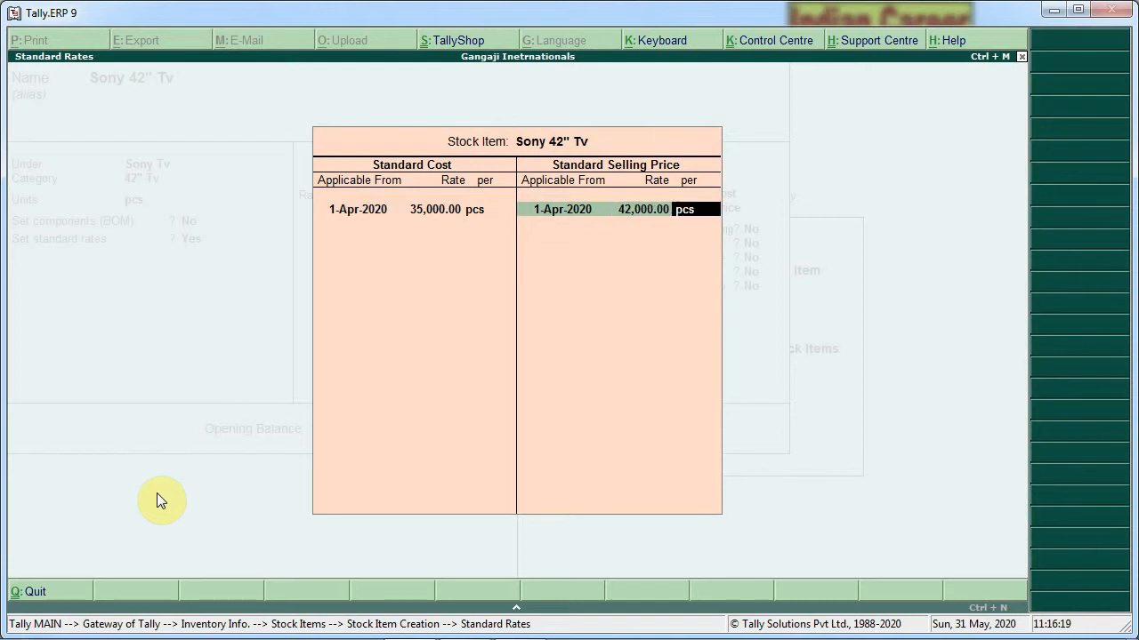
{"action": "key", "text": "Return"}
{"action": "key", "text": "ctrl+a"}
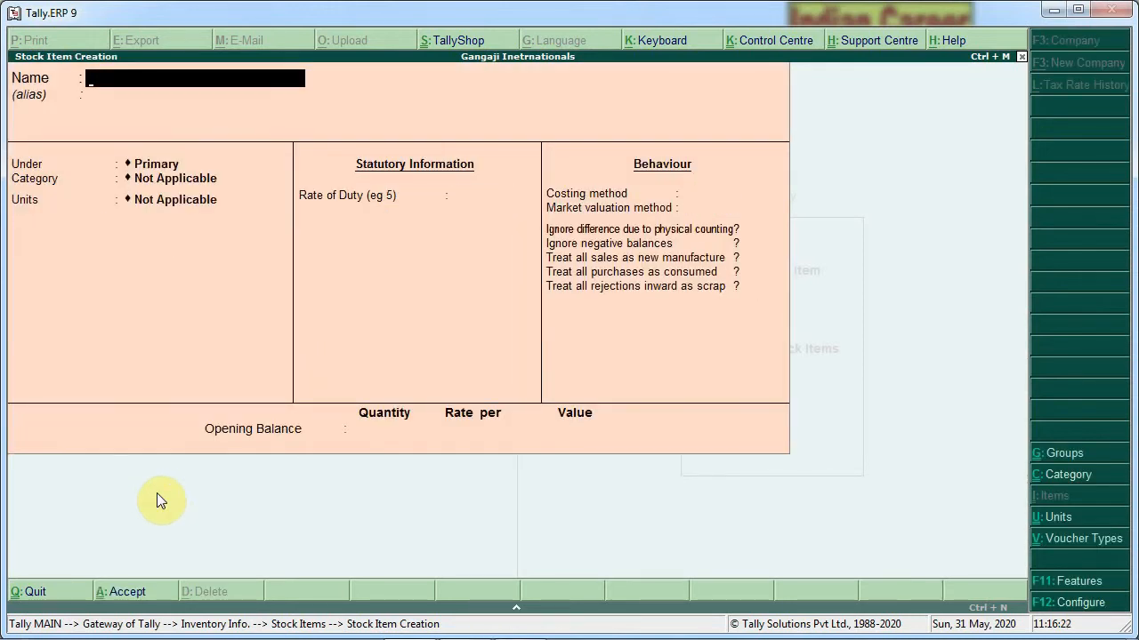
Enter a stock item named Lg 32" Tv under the Lg Tv group with category 32" Tv and unit pcs
{"action": "type", "text": "Lg 32\" Tv"}
{"action": "key", "text": "Return"}
{"action": "key", "text": "Return"}
{"action": "key", "text": "Down"}
{"action": "key", "text": "Return"}
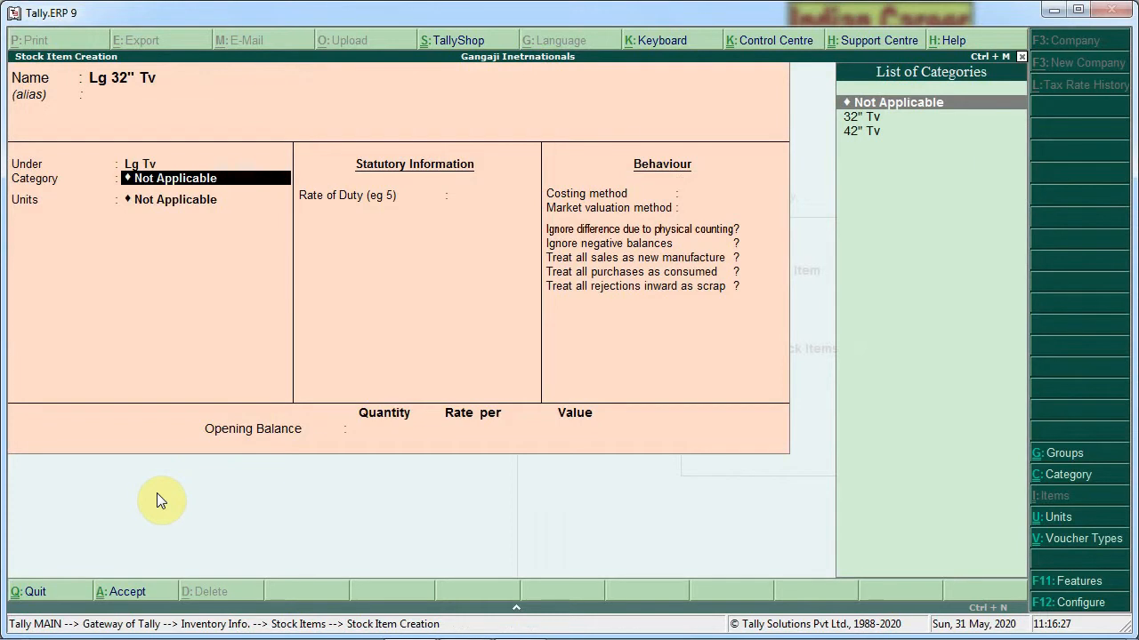
{"action": "key", "text": "Down"}
{"action": "key", "text": "Return"}
{"action": "key", "text": "Down"}
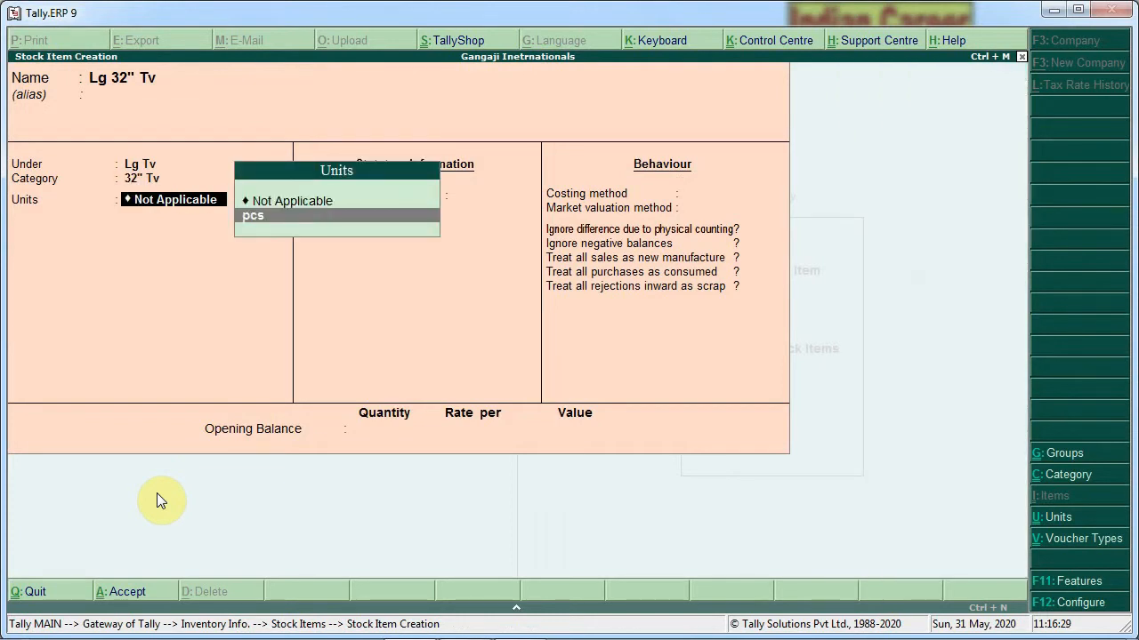
{"action": "key", "text": "Return"}
{"action": "key", "text": "Return"}
Enable standard rates for Lg 32" Tv and enter the exercise's cost of 27,000 per pcs from 1-Apr-2020
{"action": "type", "text": "y"}
{"action": "key", "text": "Return"}
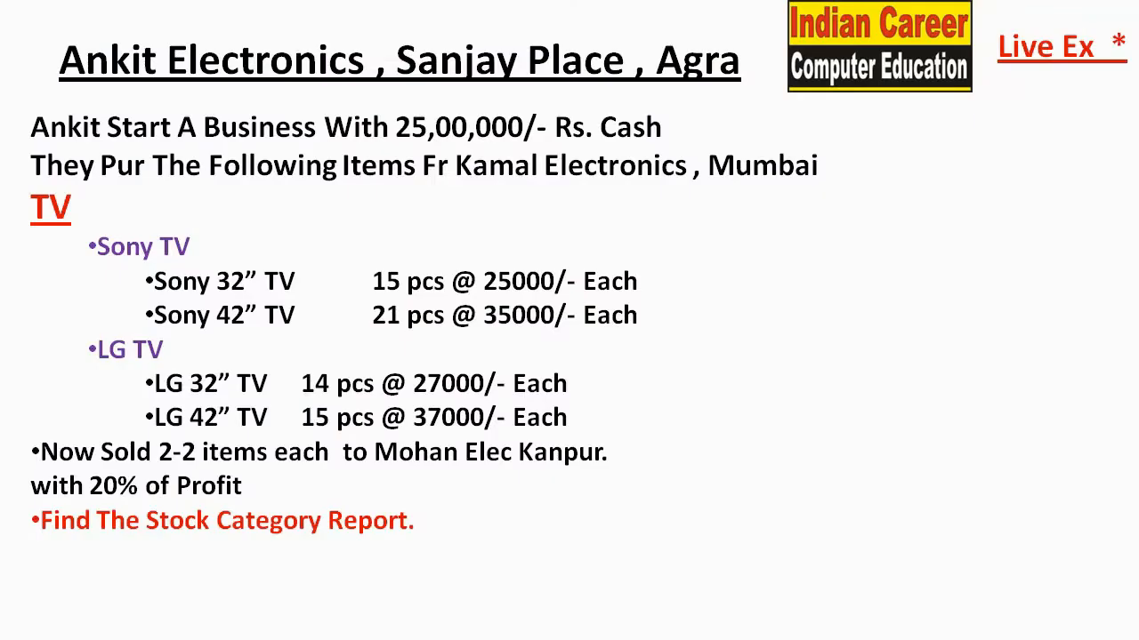
{"action": "key", "text": "alt+Tab"}
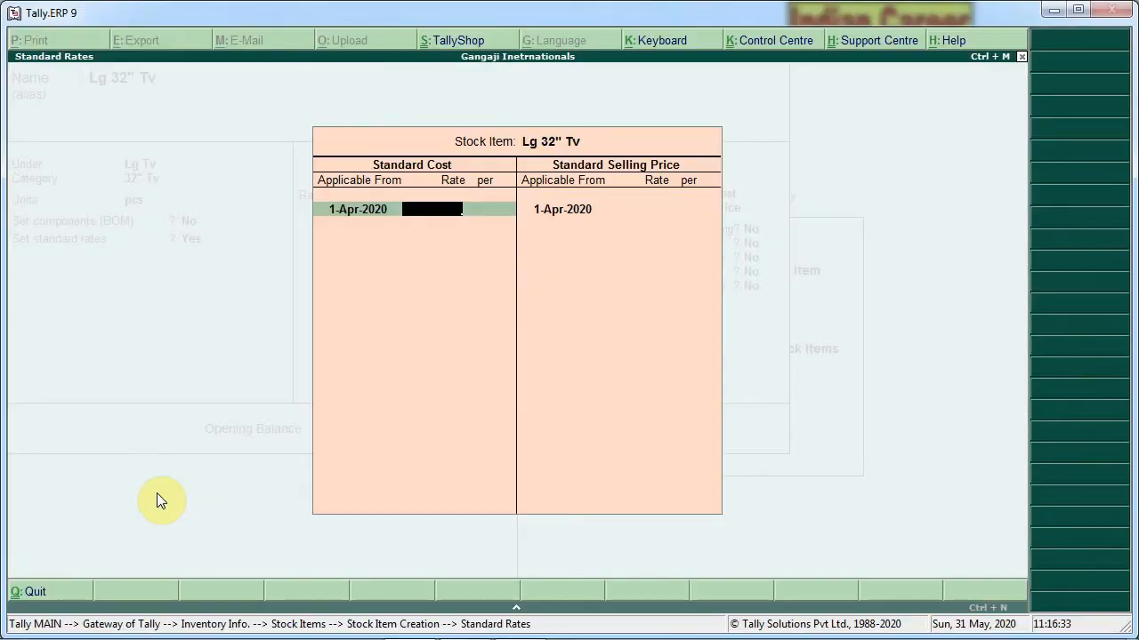
{"action": "type", "text": "27,000"}
{"action": "key", "text": "Return"}
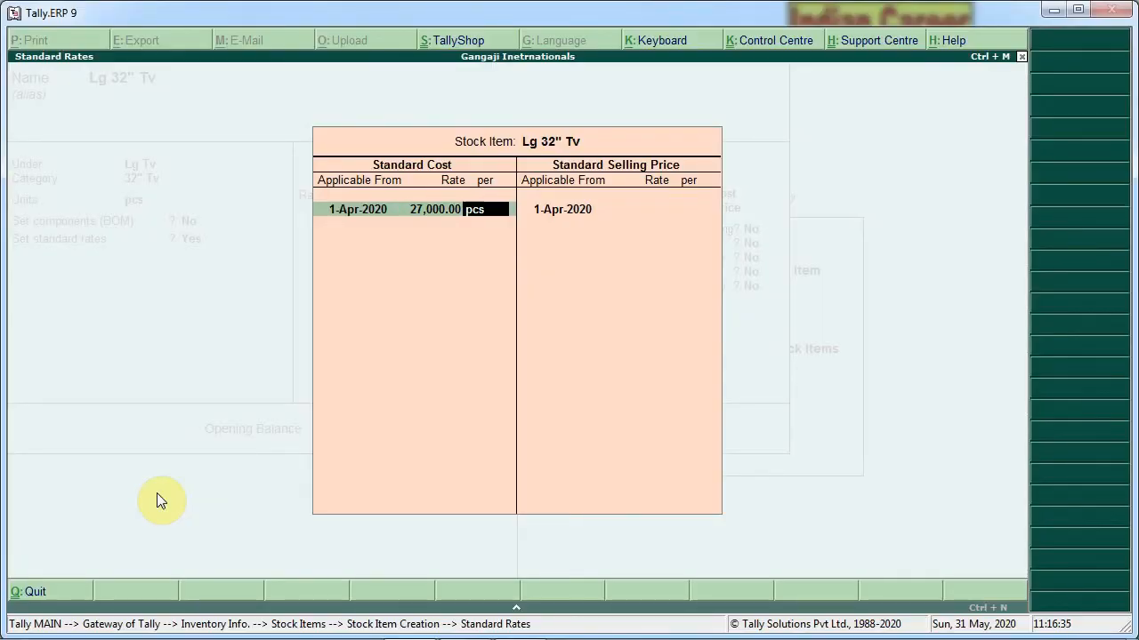
{"action": "key", "text": "Return"}
{"action": "key", "text": "Return"}
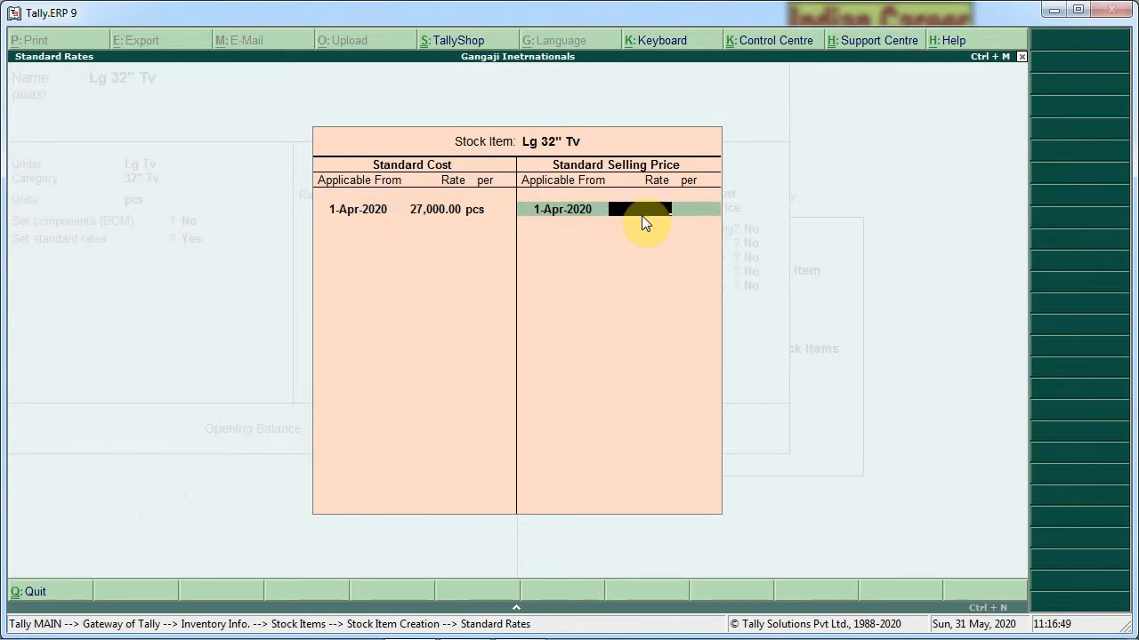
Calculate 27000*1.2 as the standard selling price of Lg 32" Tv, enter 32,400 per pcs and save the item
{"action": "key", "text": "ctrl+n"}
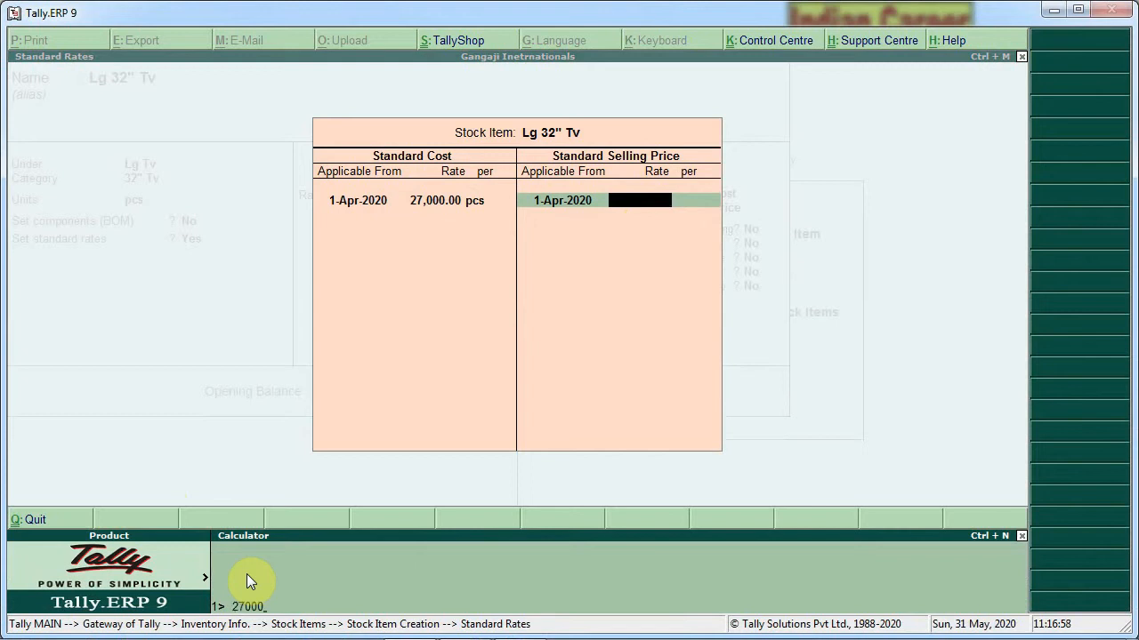
{"action": "type", "text": "27000*1.2"}
{"action": "key", "text": "Return"}
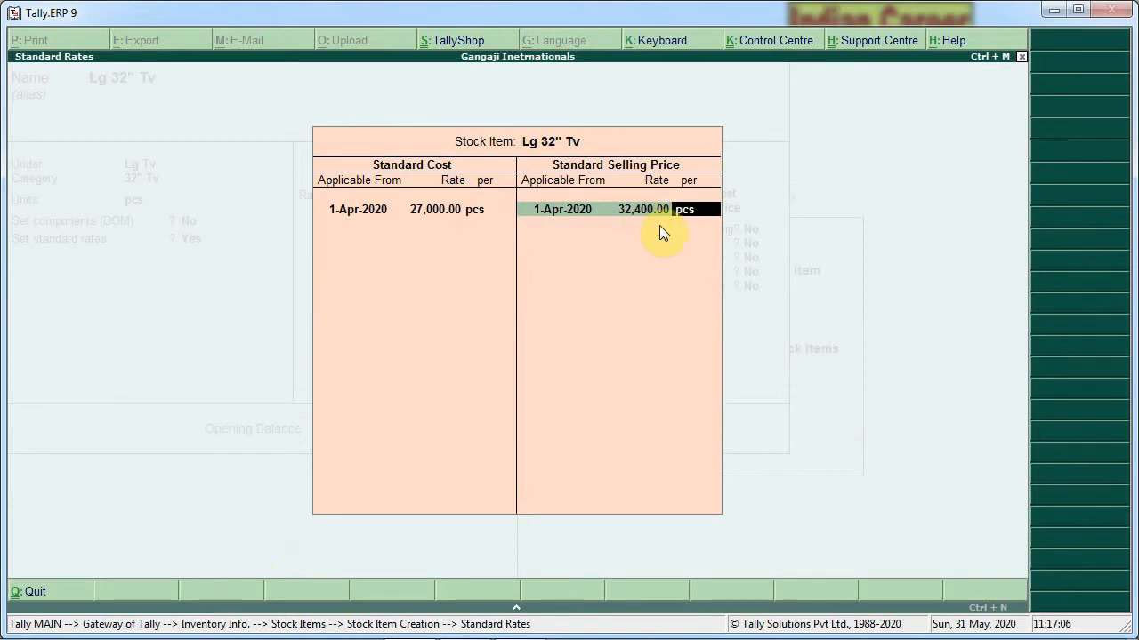
{"action": "key", "text": "Return"}
{"action": "key", "text": "Return"}
{"action": "key", "text": "ctrl+a"}
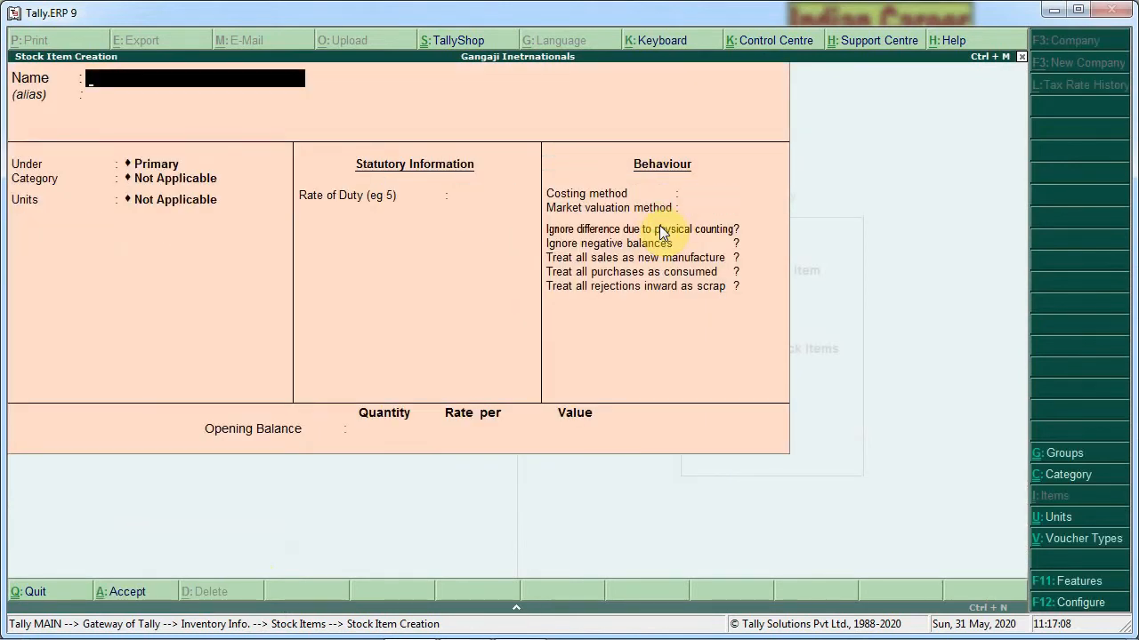
Enter a stock item named Lg 42" Tv under the Lg Tv group with category 42" Tv and unit pcs
{"action": "type", "text": "Lg 42\" Tv"}
{"action": "key", "text": "Return"}
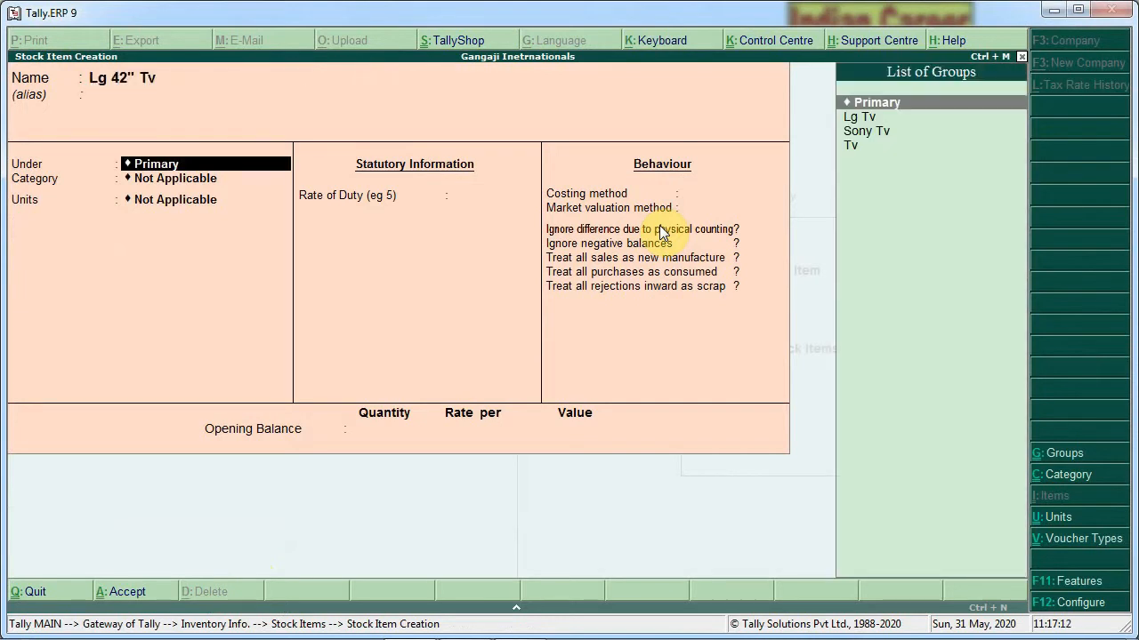
{"action": "key", "text": "Down"}
{"action": "key", "text": "Return"}
{"action": "key", "text": "Down"}
{"action": "key", "text": "Down"}
{"action": "key", "text": "Return"}
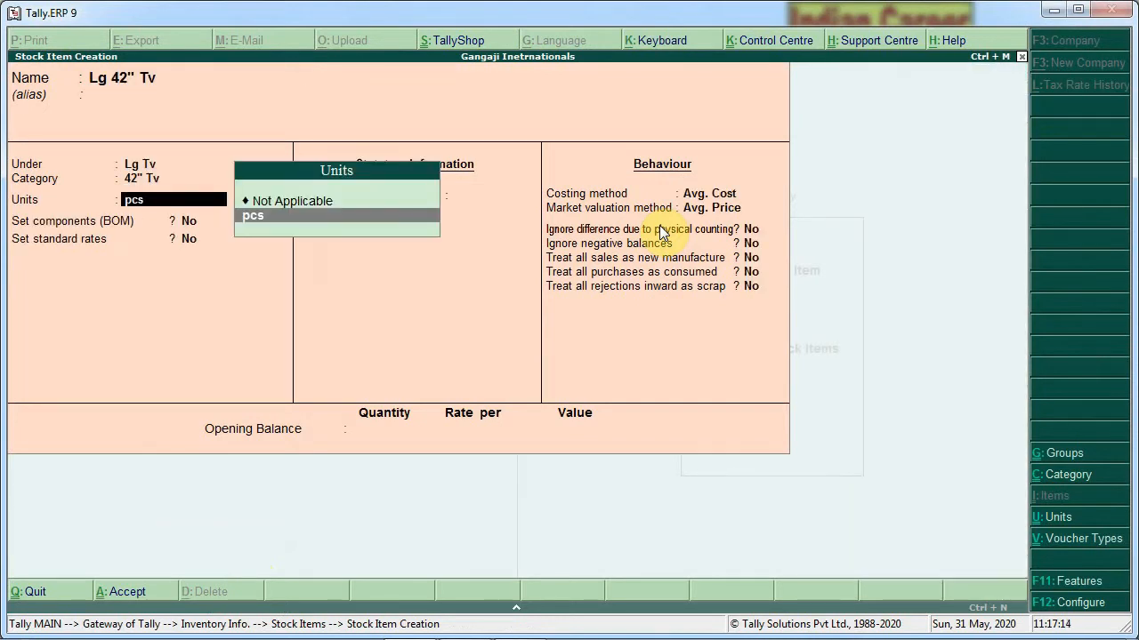
{"action": "key", "text": "Return"}
Enable standard rates for Lg 42" Tv and enter the exercise's cost of 37,000 per pcs from 1-Apr-2020
{"action": "key", "text": "Return"}
{"action": "key", "text": "y"}
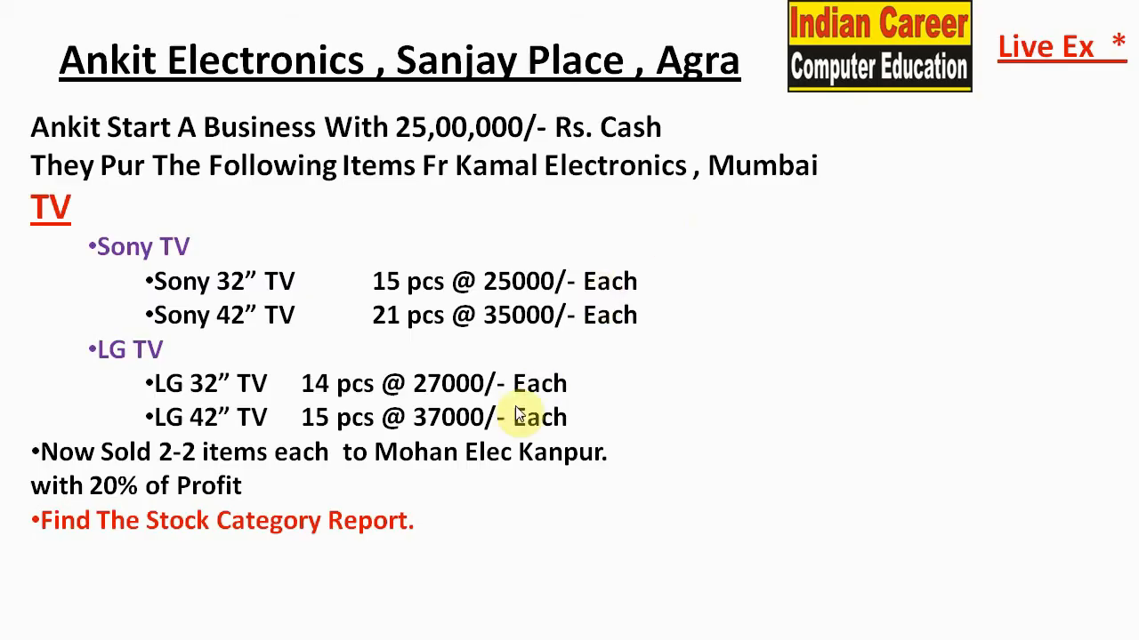
{"action": "key", "text": "alt+Tab"}
{"action": "type", "text": "37000"}
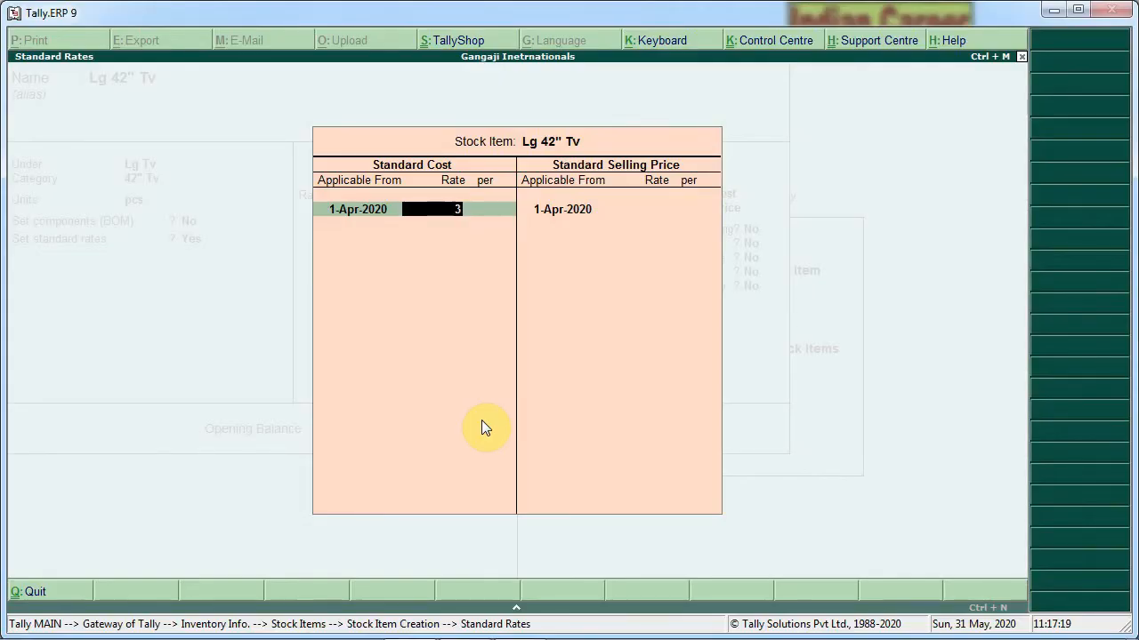
{"action": "key", "text": "Return"}
{"action": "key", "text": "Return"}
{"action": "key", "text": "Return"}
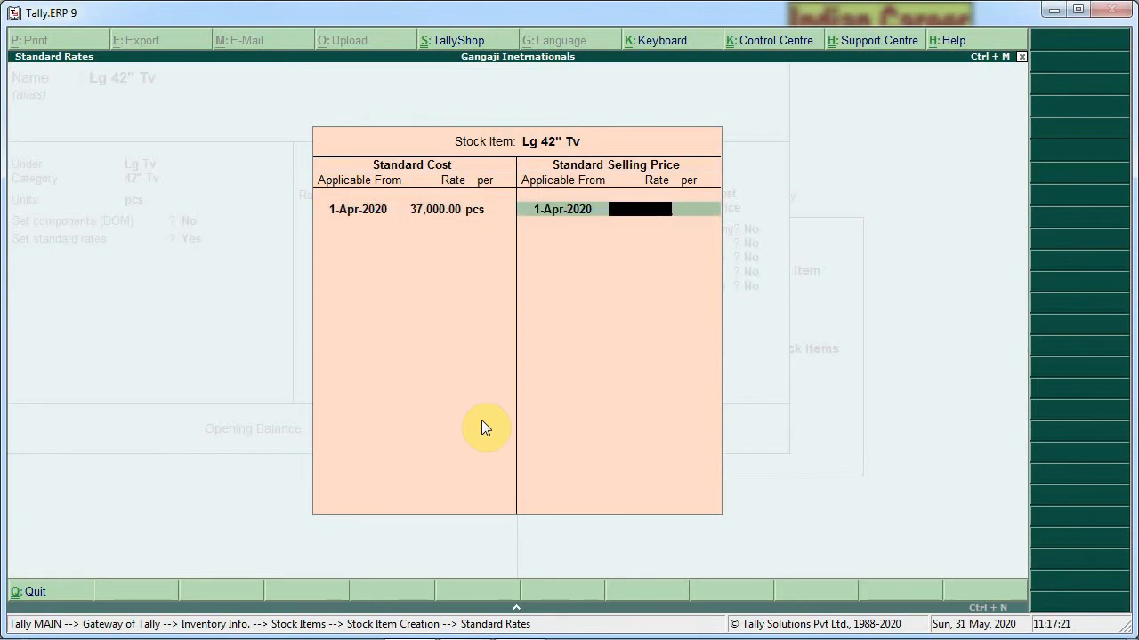
Calculate 37000*1.2 as the standard selling price of Lg 42" Tv, enter 44,400 per pcs and save the item
{"action": "key", "text": "ctrl+n"}
{"action": "type", "text": "37"}
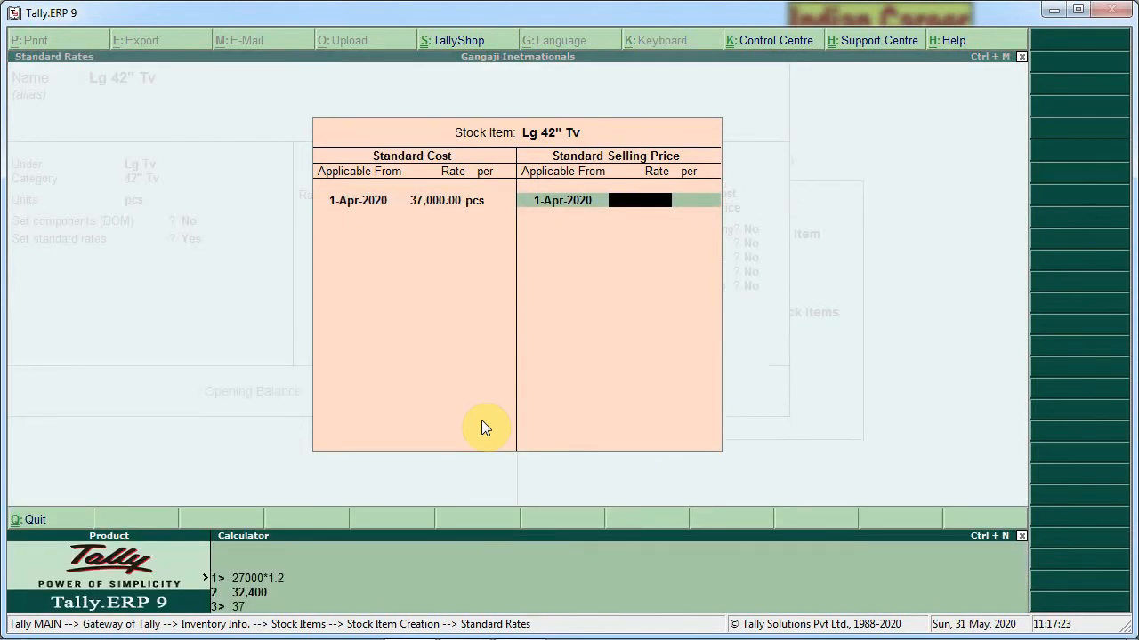
{"action": "type", "text": "000*1.2"}
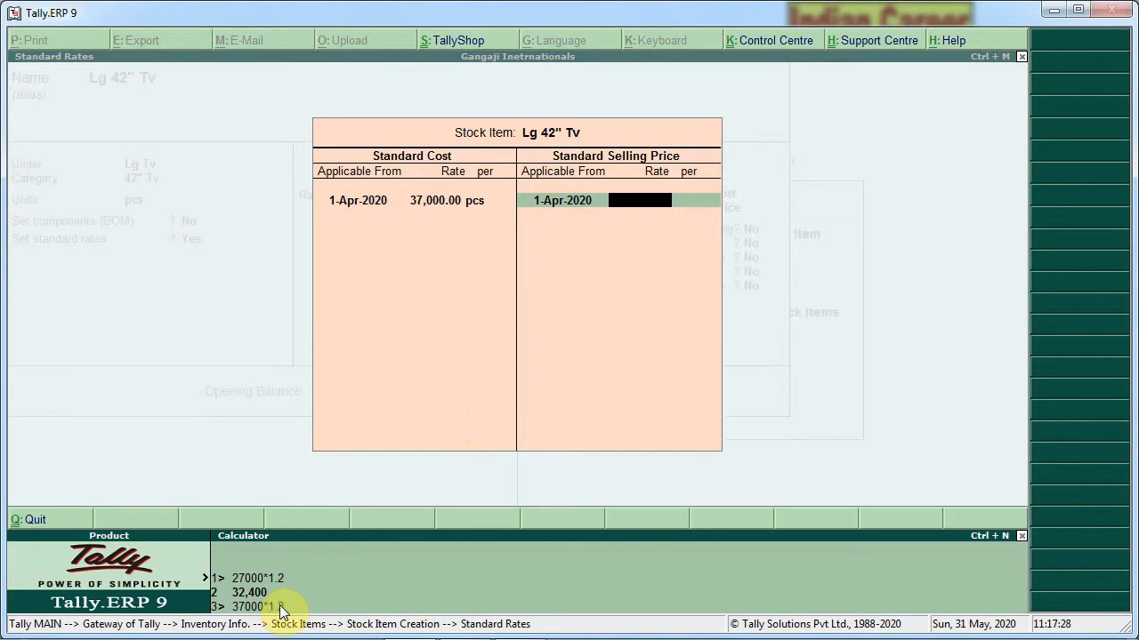
{"action": "key", "text": "Return"}
{"action": "key", "text": "Return"}
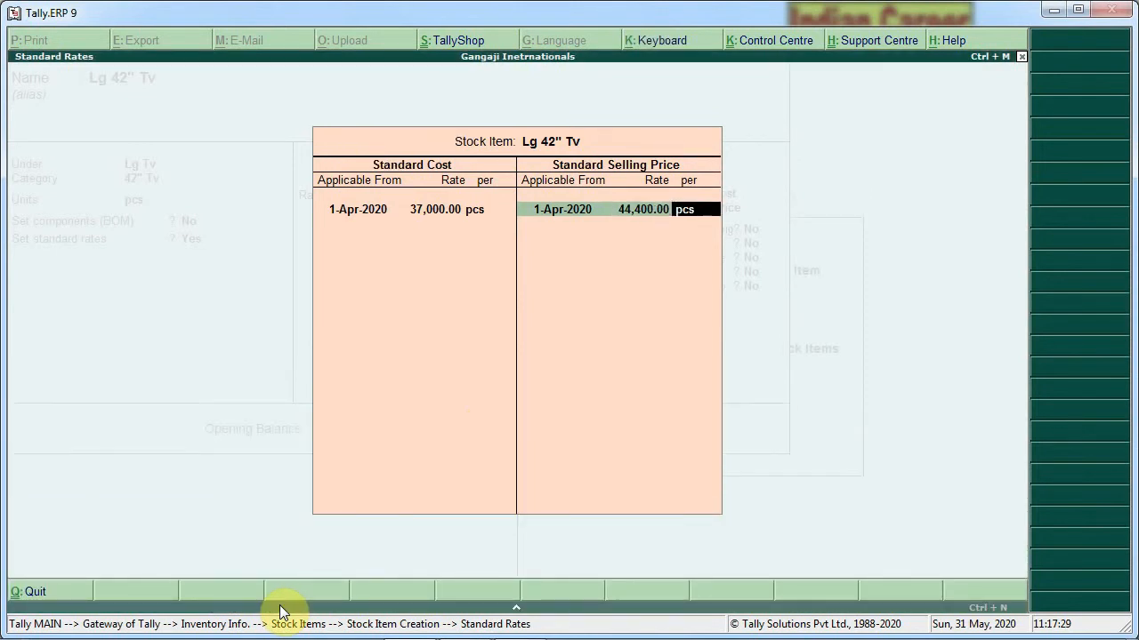
{"action": "key", "text": "Return"}
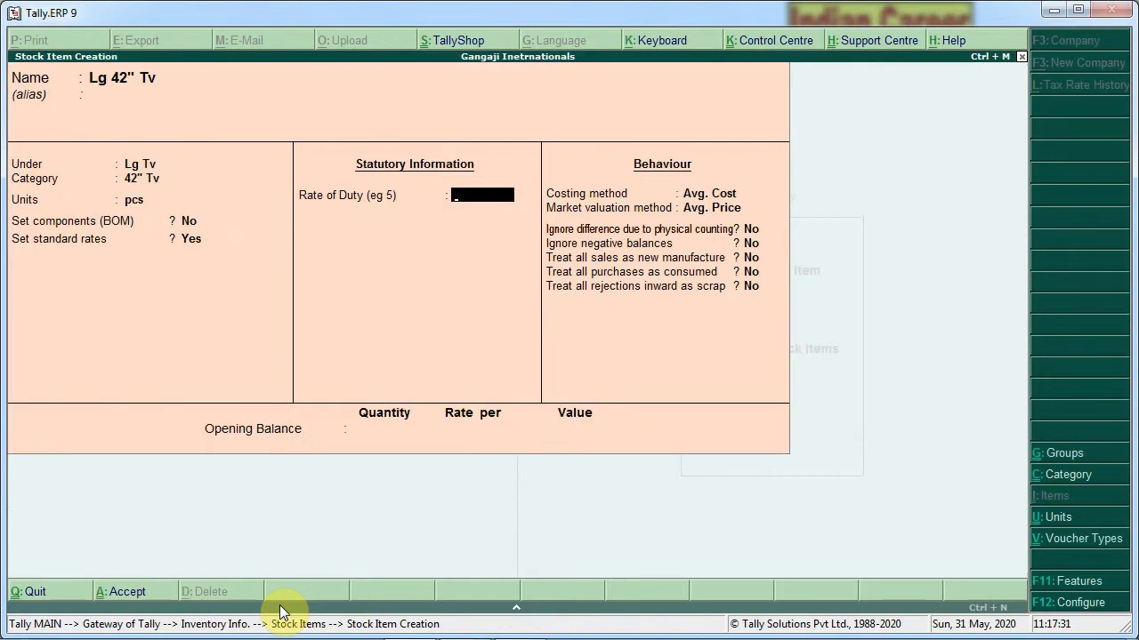
{"action": "key", "text": "ctrl+a"}
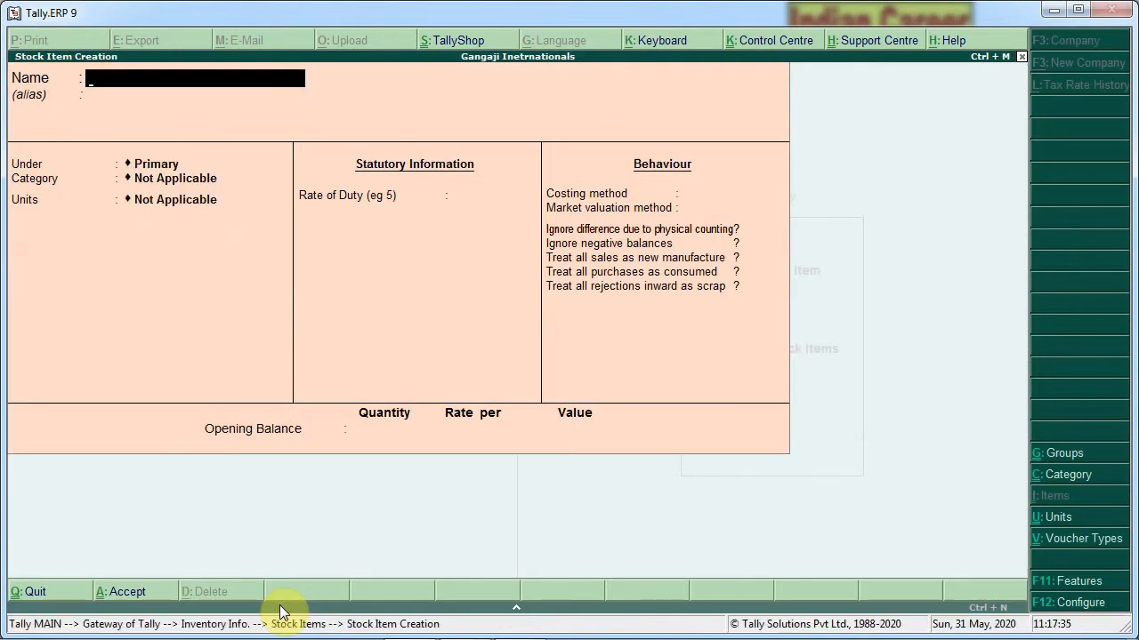
Leave stock item creation and start a new receipt voucher
{"action": "key", "text": "Escape"}
{"action": "key", "text": "y"}
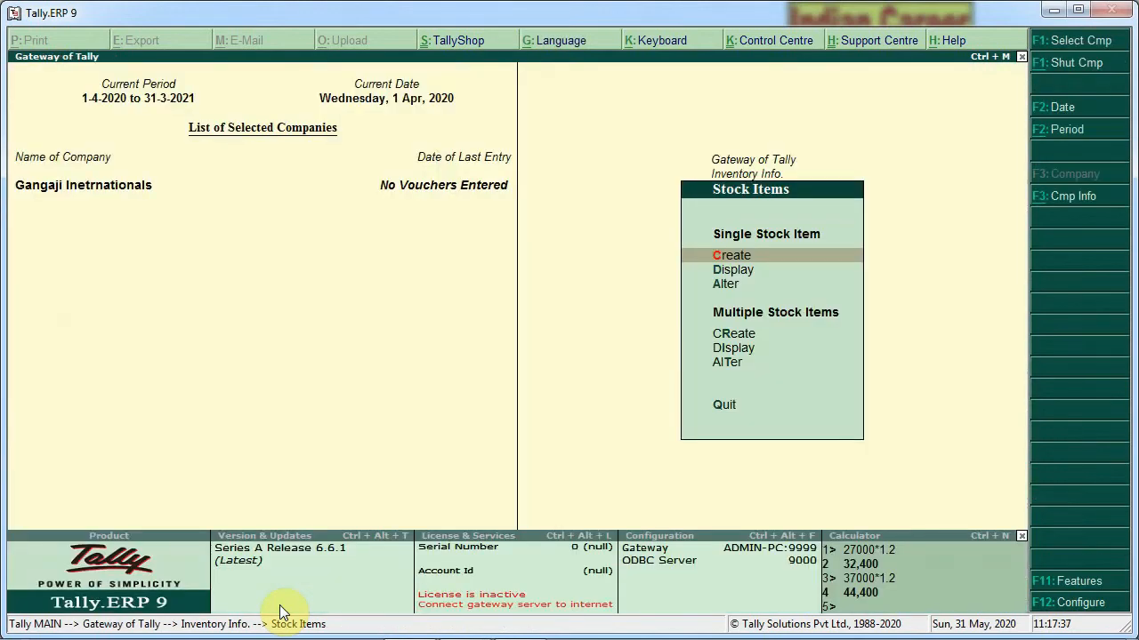
{"action": "key", "text": "Escape"}
{"action": "key", "text": "Escape"}
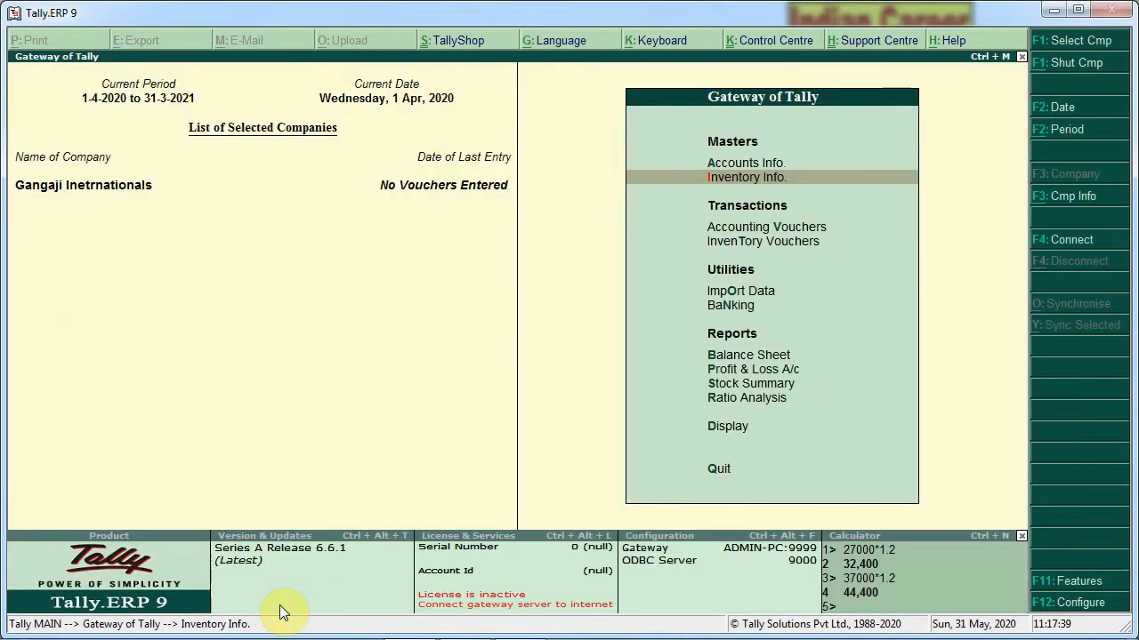
{"action": "key", "text": "Down"}
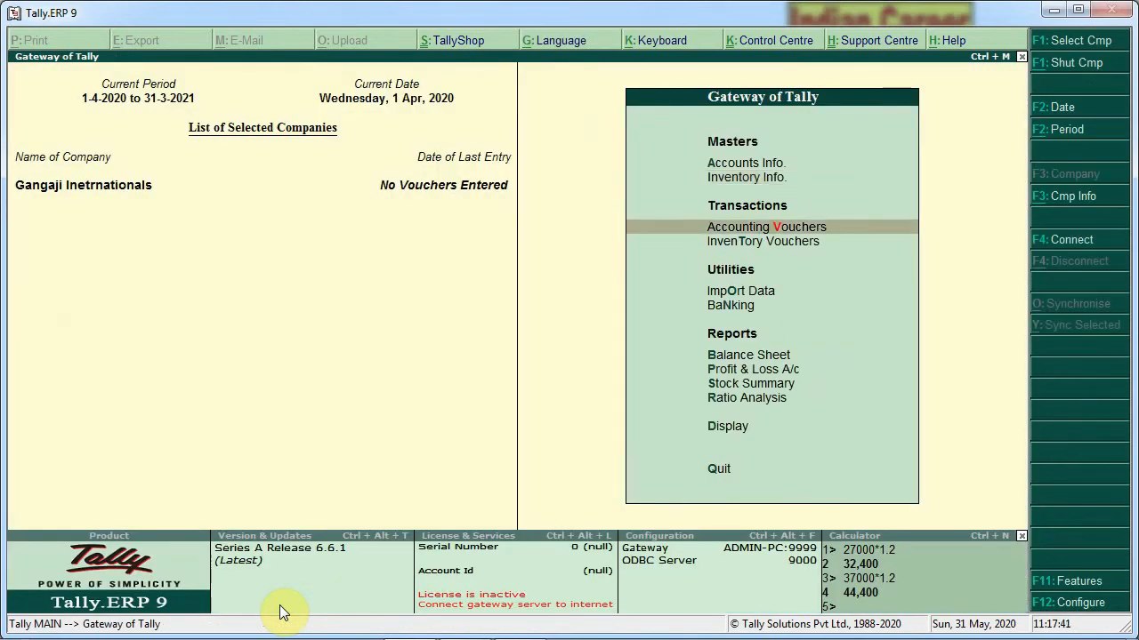
{"action": "key", "text": "Return"}
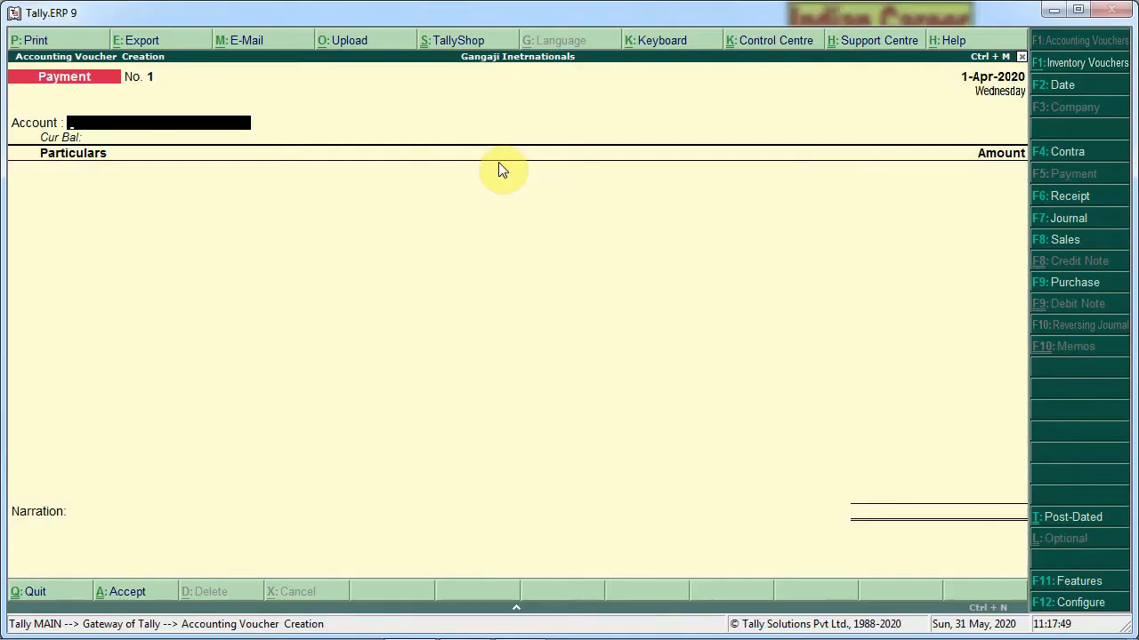
{"action": "key", "text": "F6"}
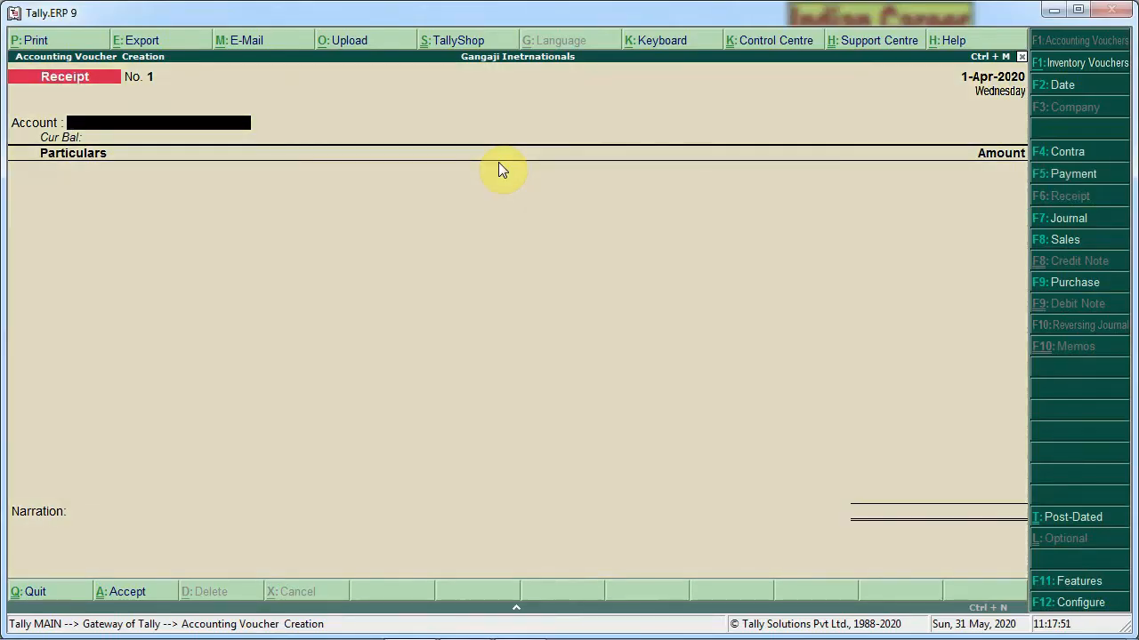
Record a receipt of 25,00,000 into Cash from the owner's capital account and save the voucher
{"action": "key", "text": "Return"}
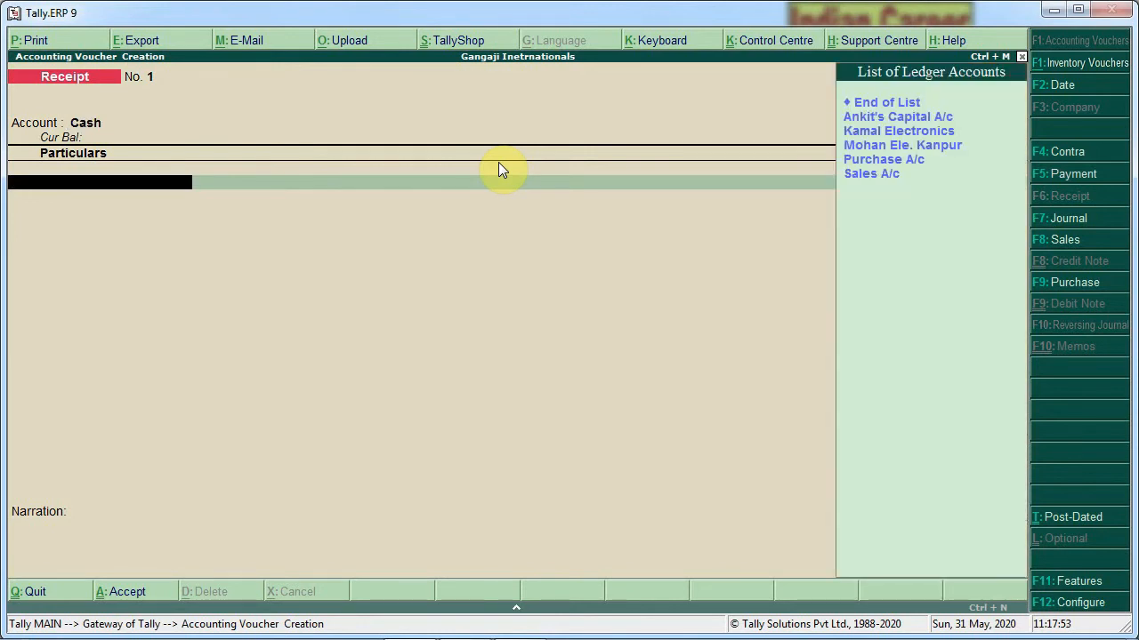
{"action": "key", "text": "Down"}
{"action": "key", "text": "Return"}
{"action": "type", "text": "2500000"}
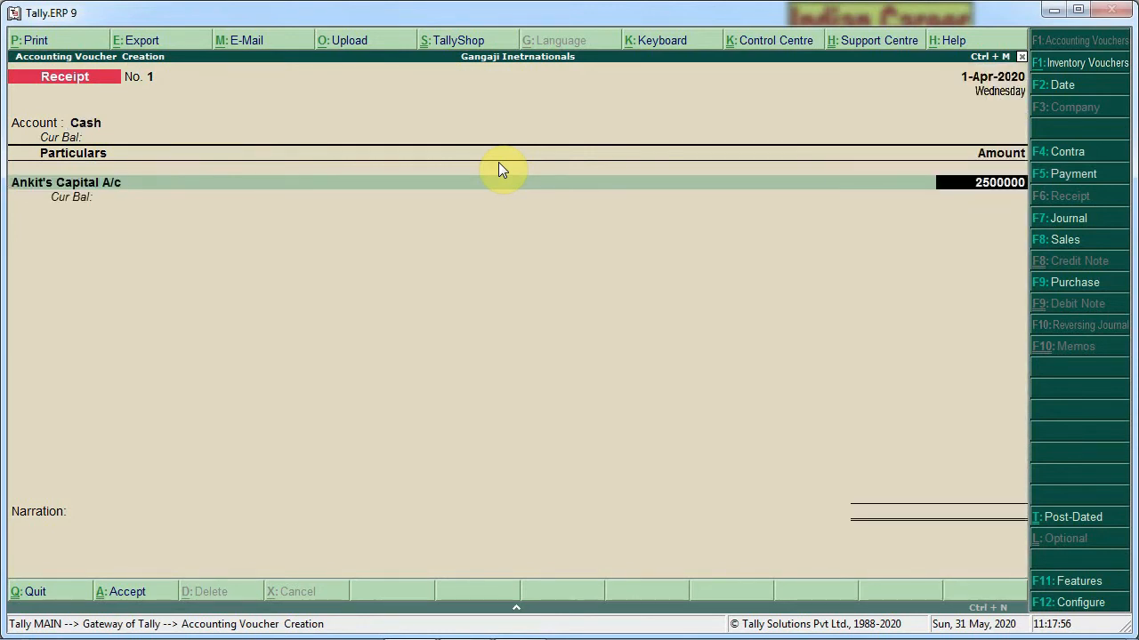
{"action": "key", "text": "Return"}
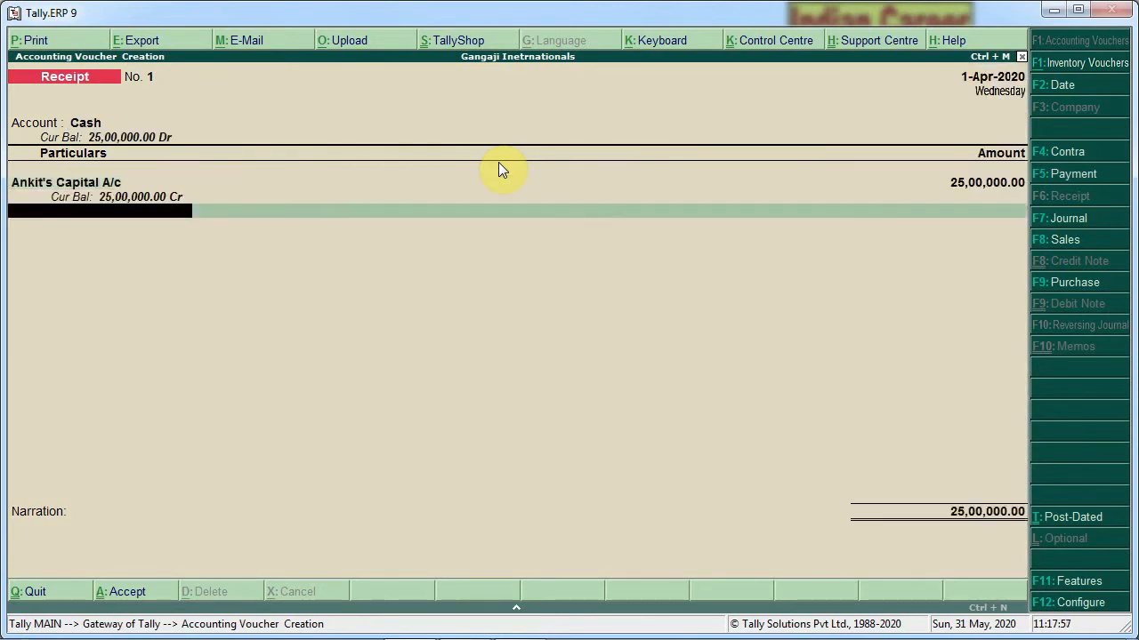
{"action": "key", "text": "ctrl+a"}
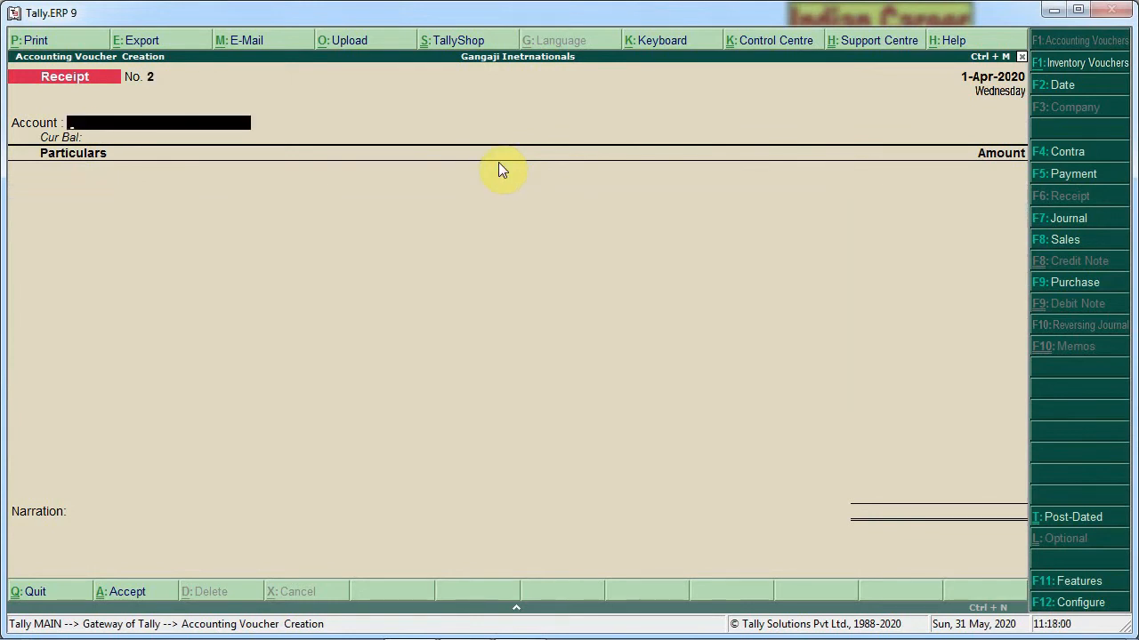
Check the exercise and start a purchase voucher with Kamal Electronics as the party and Purchase A/c as the purchase ledger
{"action": "key", "text": "alt+Tab"}
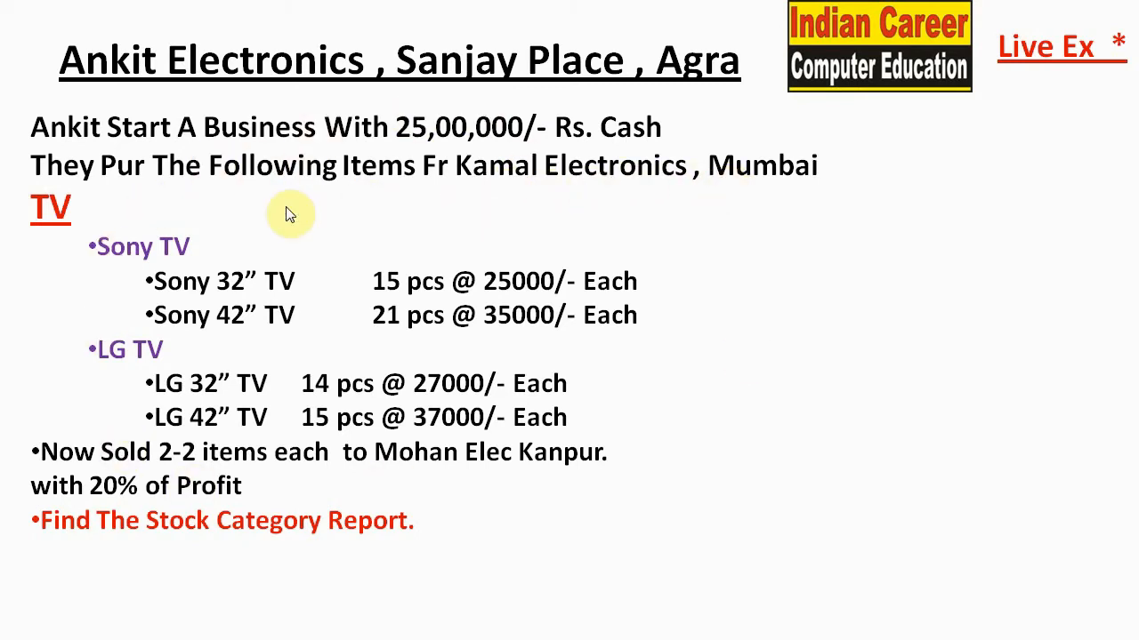
{"action": "key", "text": "alt+Tab"}
{"action": "key", "text": "F9"}
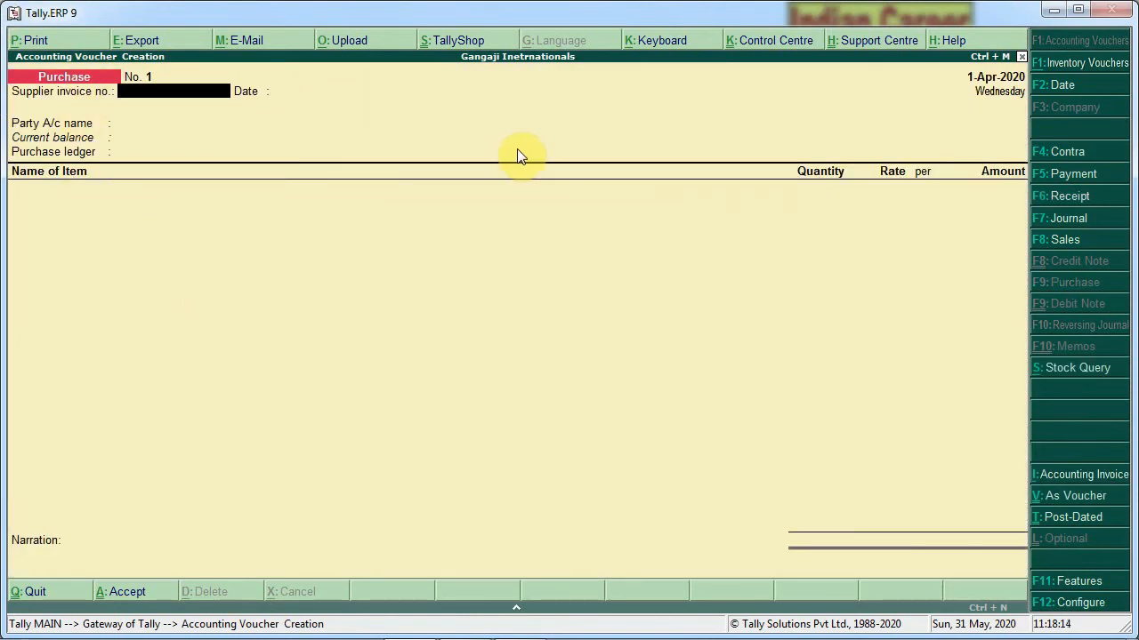
{"action": "key", "text": "Return"}
{"action": "key", "text": "Return"}
{"action": "key", "text": "Down"}
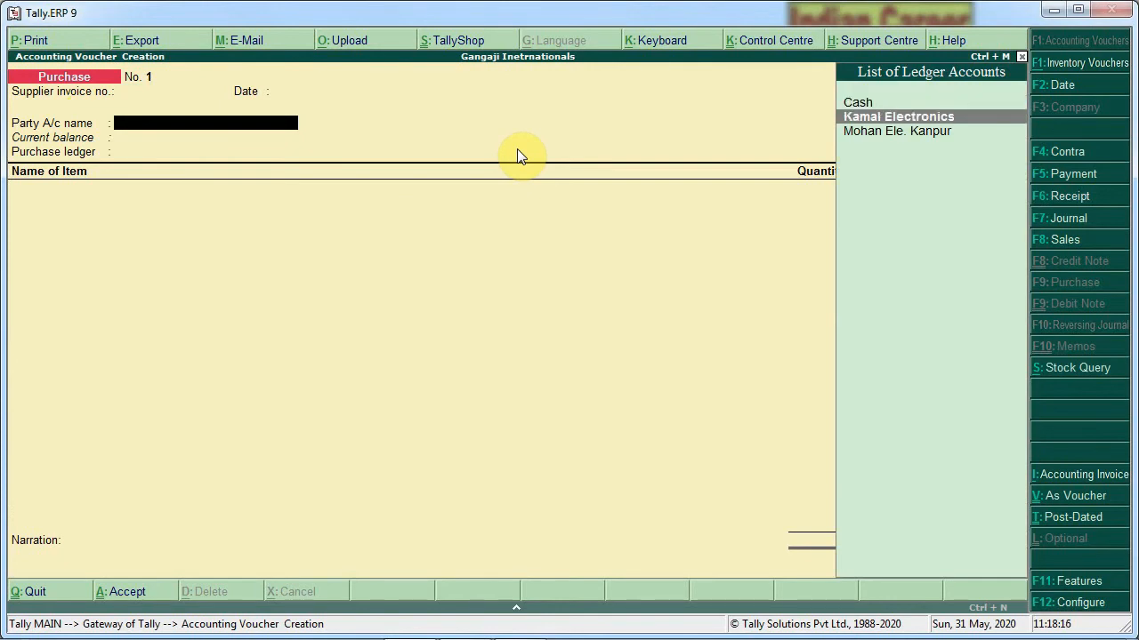
{"action": "key", "text": "Return"}
{"action": "key", "text": "Return"}
{"action": "key", "text": "Return"}
{"action": "key", "text": "Return"}
{"action": "key", "text": "Return"}
{"action": "key", "text": "Return"}
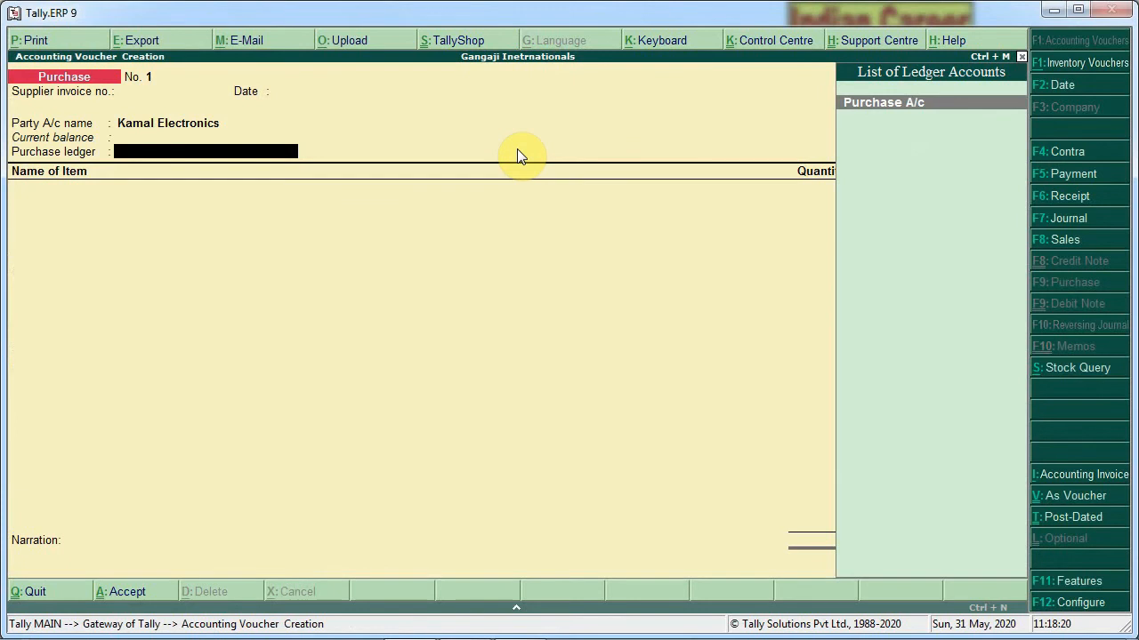
{"action": "key", "text": "Return"}
Add 14 pcs of Lg 32" Tv at 27,000 each to the purchase, following the exercise
{"action": "key", "text": "Down"}
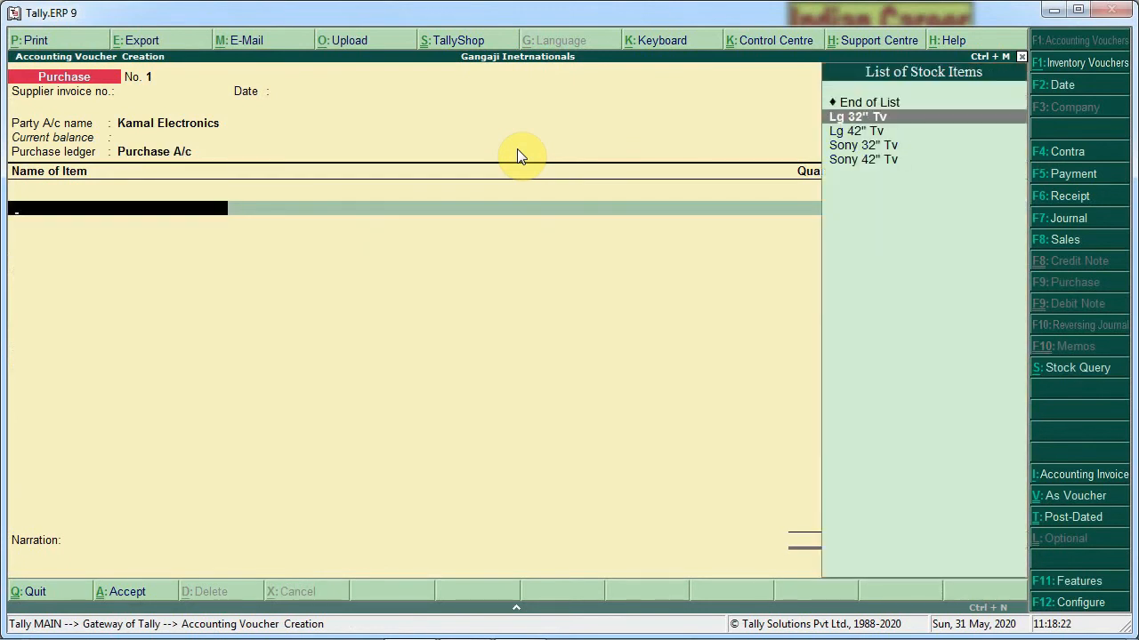
{"action": "key", "text": "Return"}
{"action": "key", "text": "alt+Tab"}
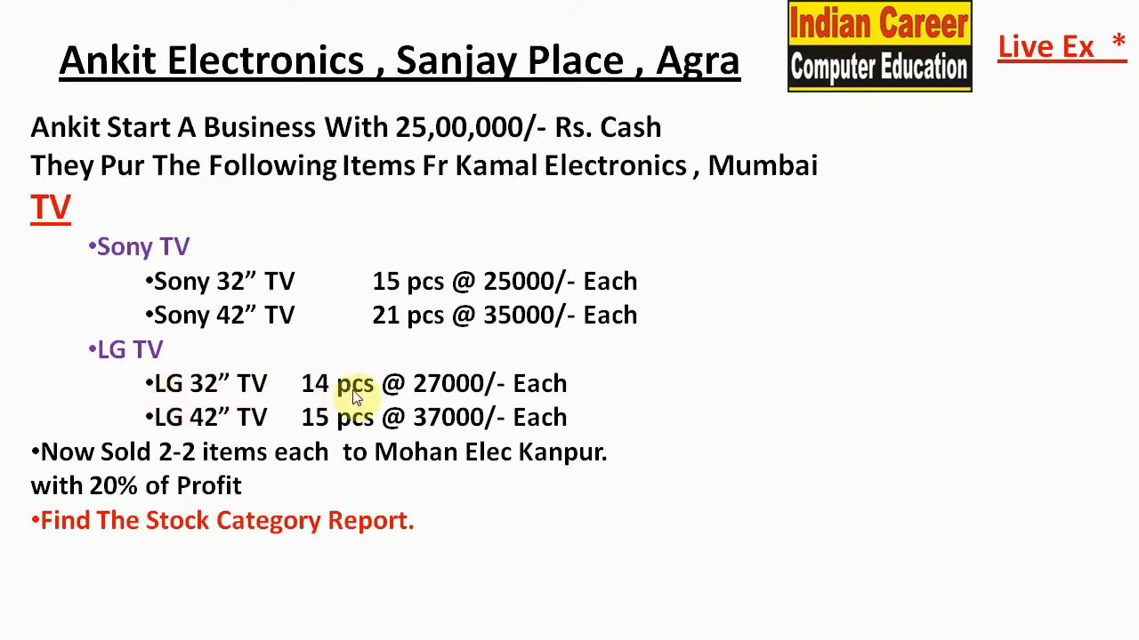
{"action": "key", "text": "alt+Tab"}
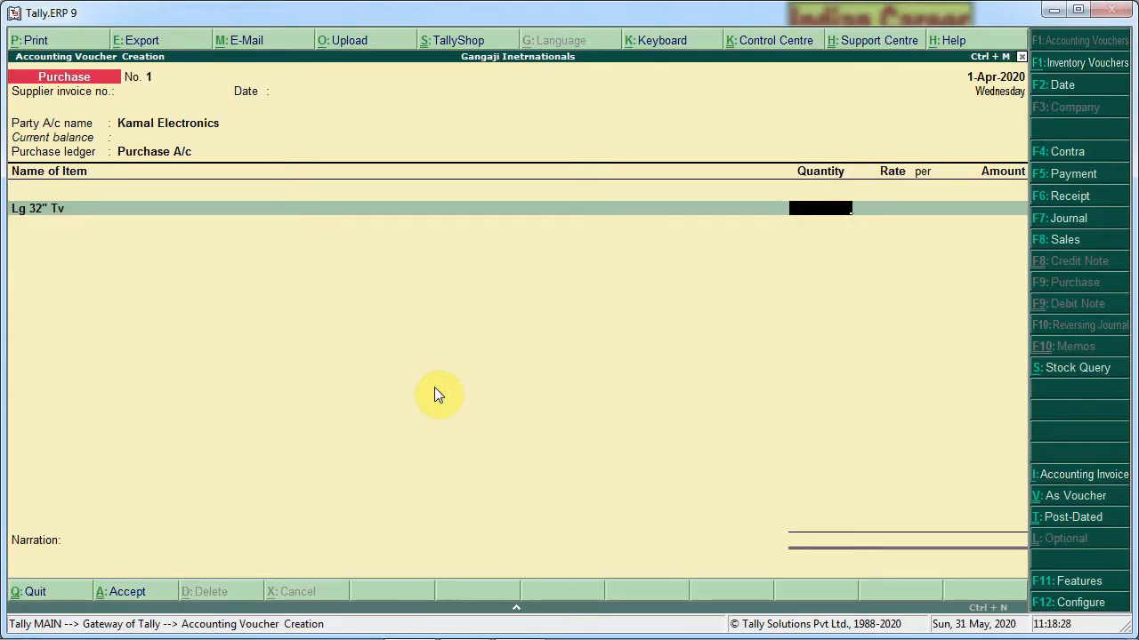
{"action": "type", "text": "14"}
{"action": "key", "text": "Return"}
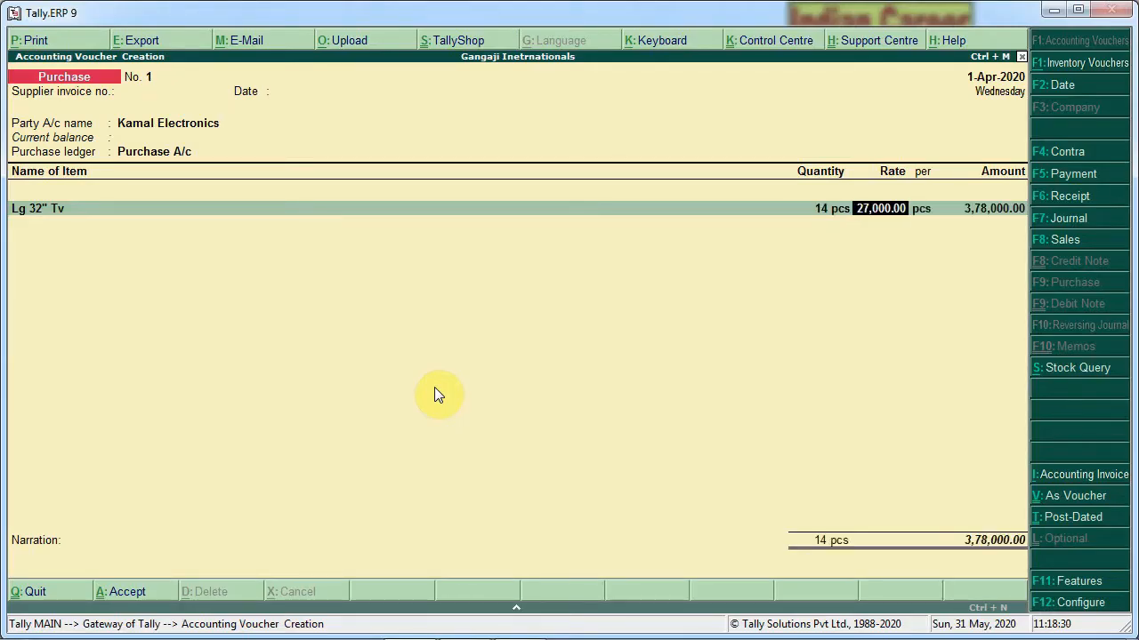
{"action": "key", "text": "Return"}
{"action": "key", "text": "Return"}
{"action": "key", "text": "Return"}
Add 15 pcs of Lg 42" Tv at 37,000 each to the purchase, following the exercise
{"action": "key", "text": "Down"}
{"action": "key", "text": "Down"}
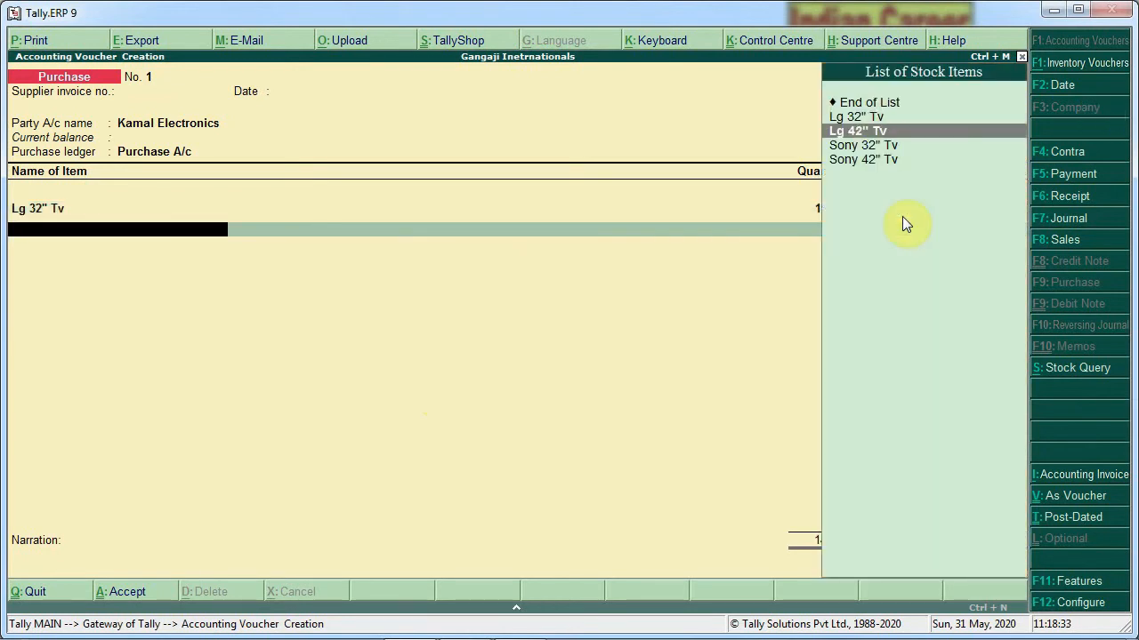
{"action": "key", "text": "Return"}
{"action": "key", "text": "alt+Tab"}
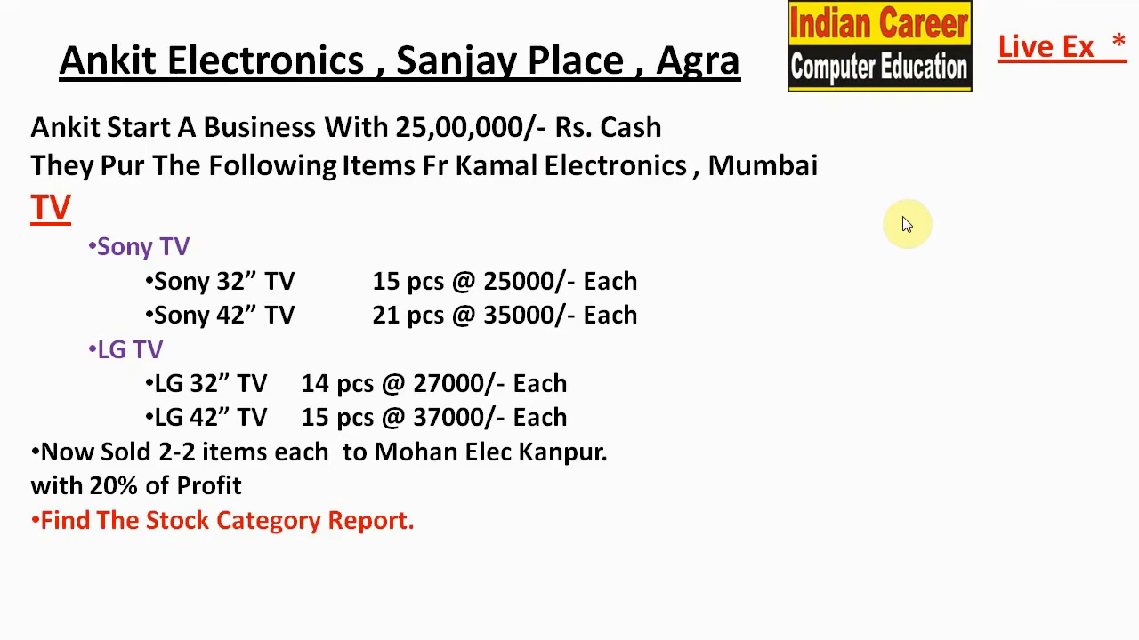
{"action": "key", "text": "alt+Tab"}
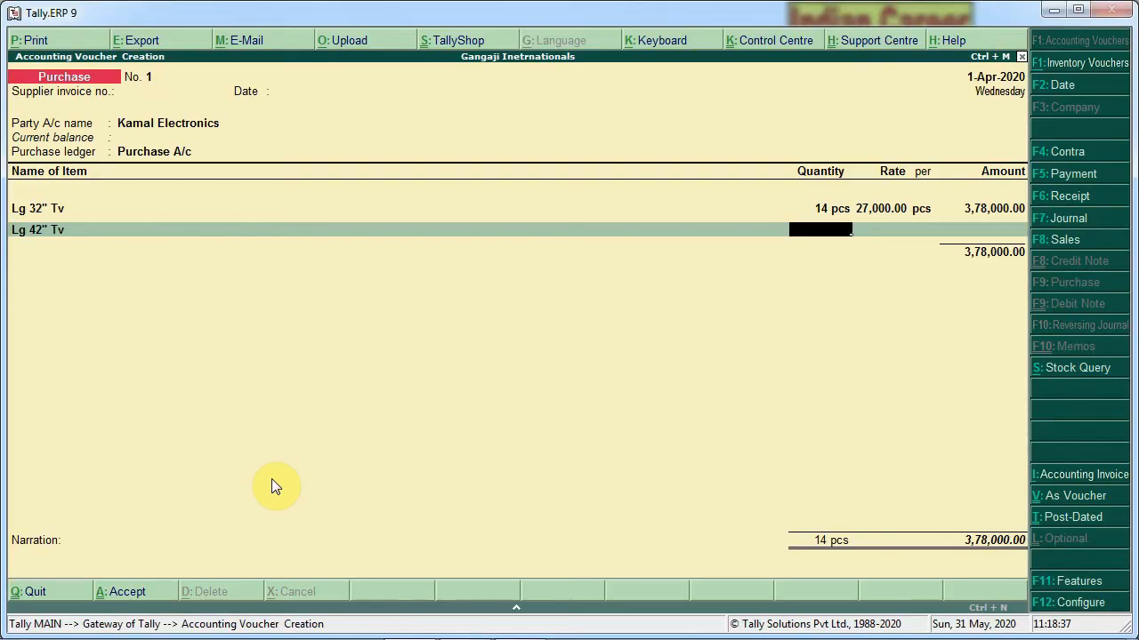
{"action": "type", "text": "15"}
{"action": "key", "text": "Return"}
{"action": "key", "text": "Return"}
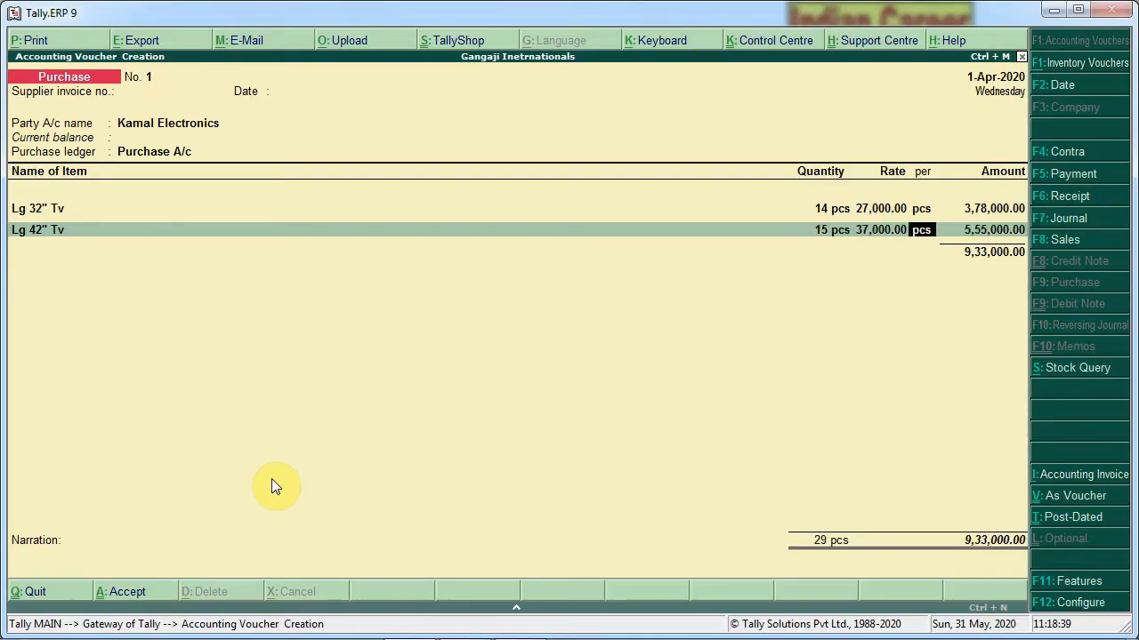
{"action": "key", "text": "Return"}
{"action": "key", "text": "Return"}
Add 15 pcs of Sony 32" Tv at 25,000 each to the purchase, following the exercise
{"action": "key", "text": "Down"}
{"action": "key", "text": "Down"}
{"action": "key", "text": "Down"}
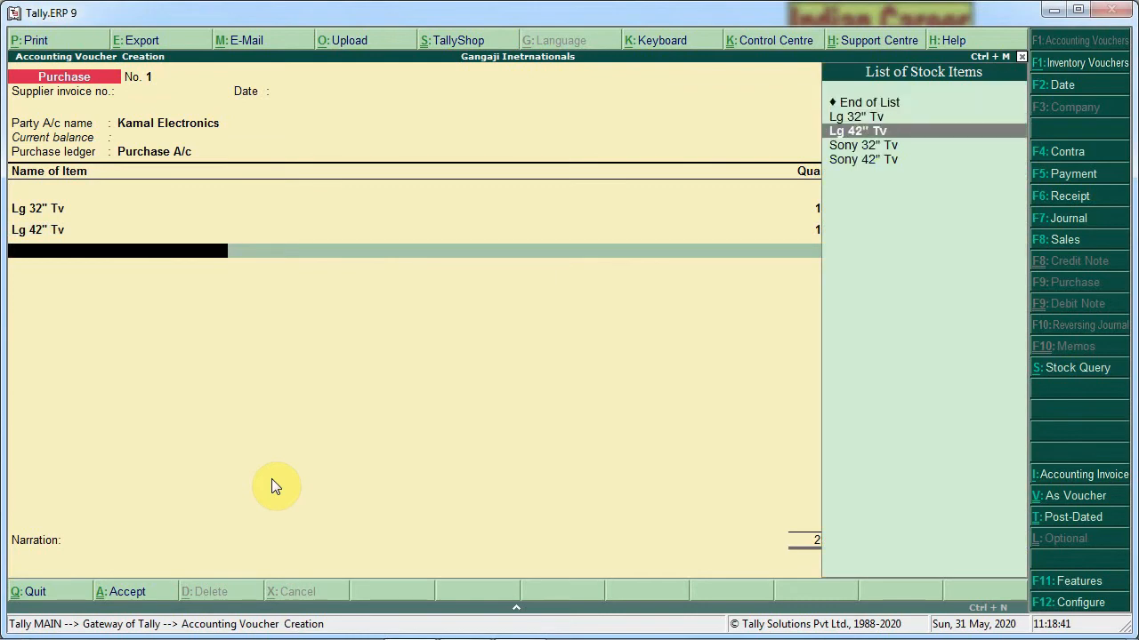
{"action": "key", "text": "Return"}
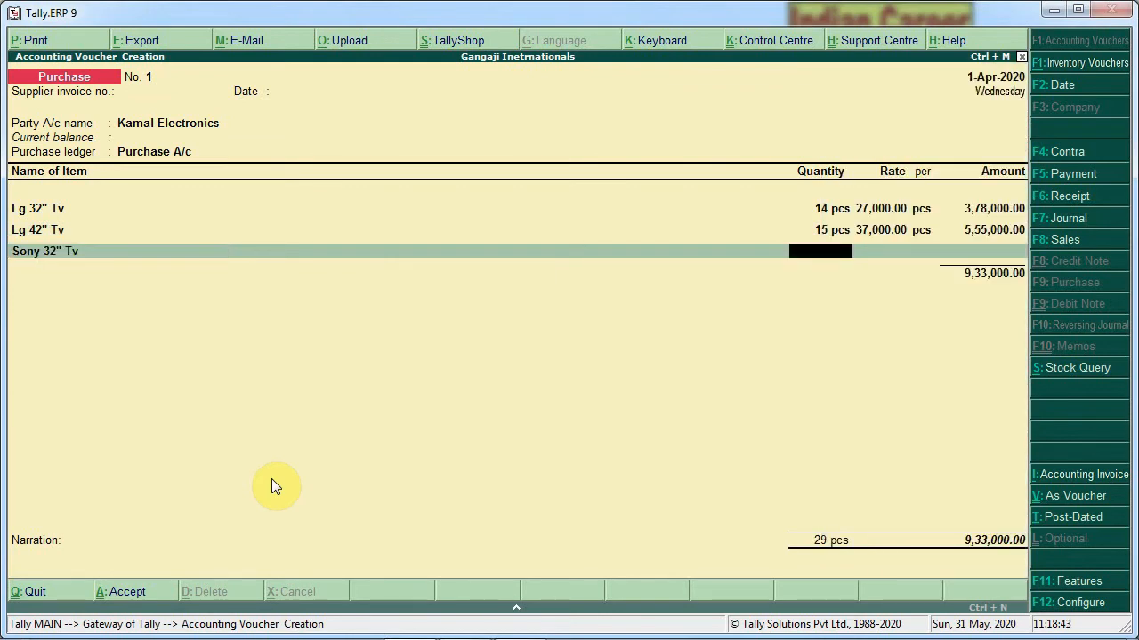
{"action": "key", "text": "alt+Tab"}
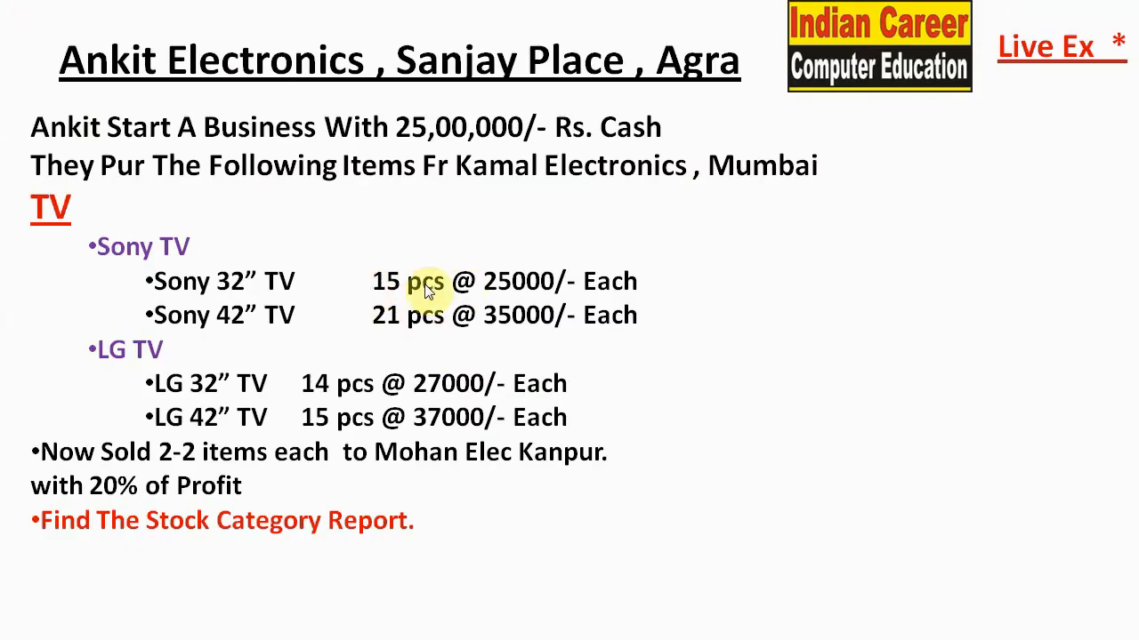
{"action": "key", "text": "alt+Tab"}
{"action": "type", "text": "15"}
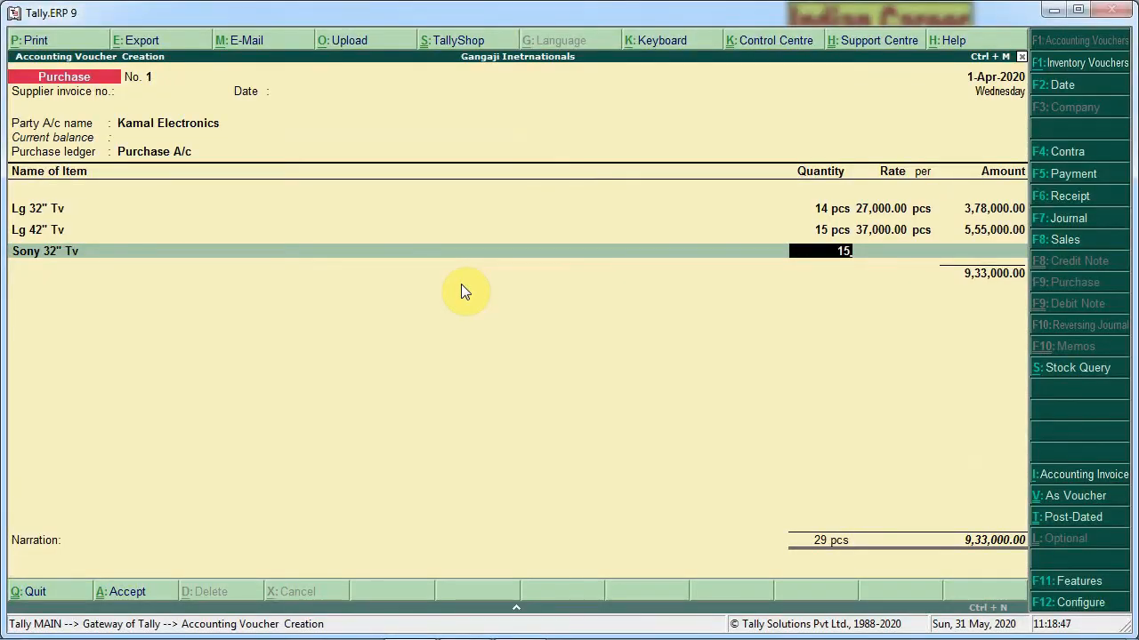
{"action": "key", "text": "Return"}
{"action": "key", "text": "Return"}
{"action": "key", "text": "Return"}
{"action": "key", "text": "Return"}
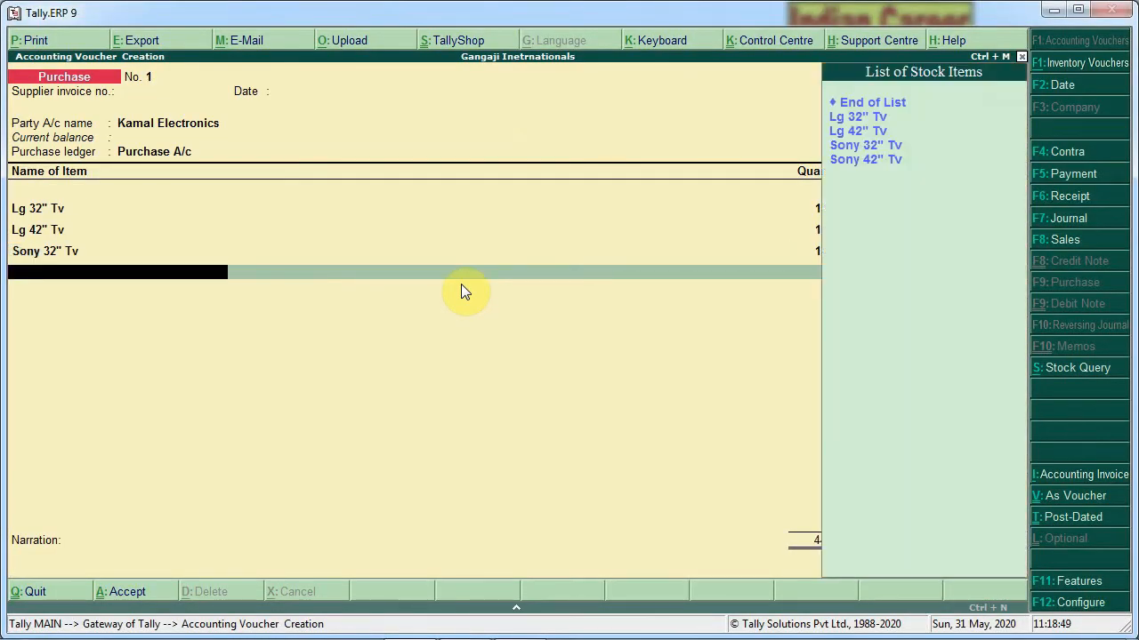
Add 21 pcs of Sony 42" Tv at 35,000 each to the purchase, following the exercise
{"action": "key", "text": "Down"}
{"action": "key", "text": "Down"}
{"action": "key", "text": "Down"}
{"action": "key", "text": "Return"}
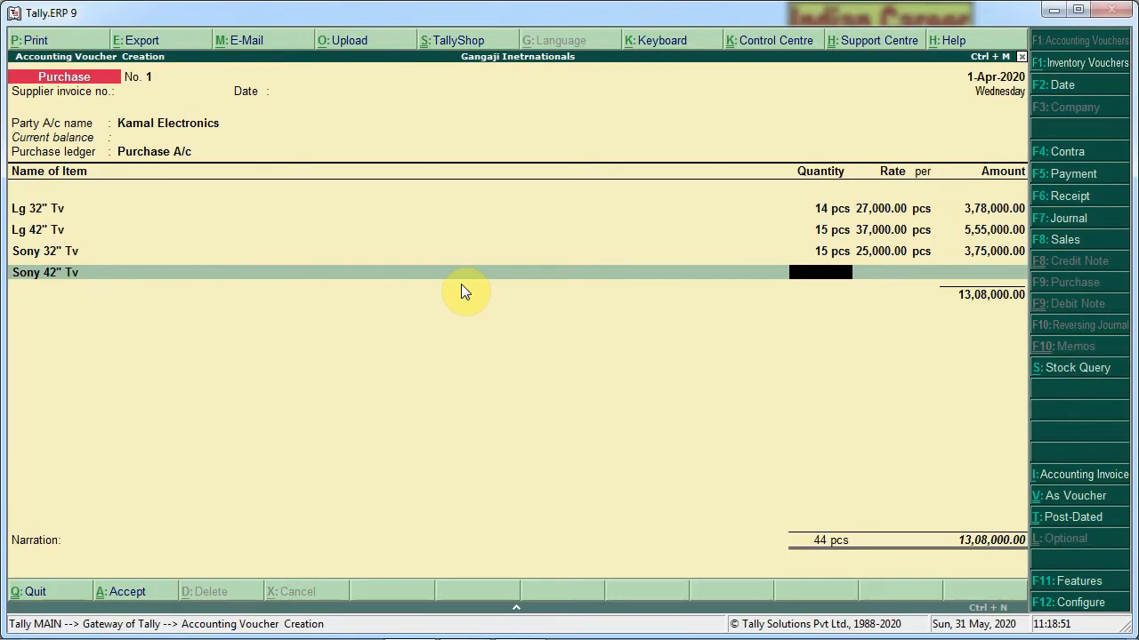
{"action": "key", "text": "alt+Tab"}
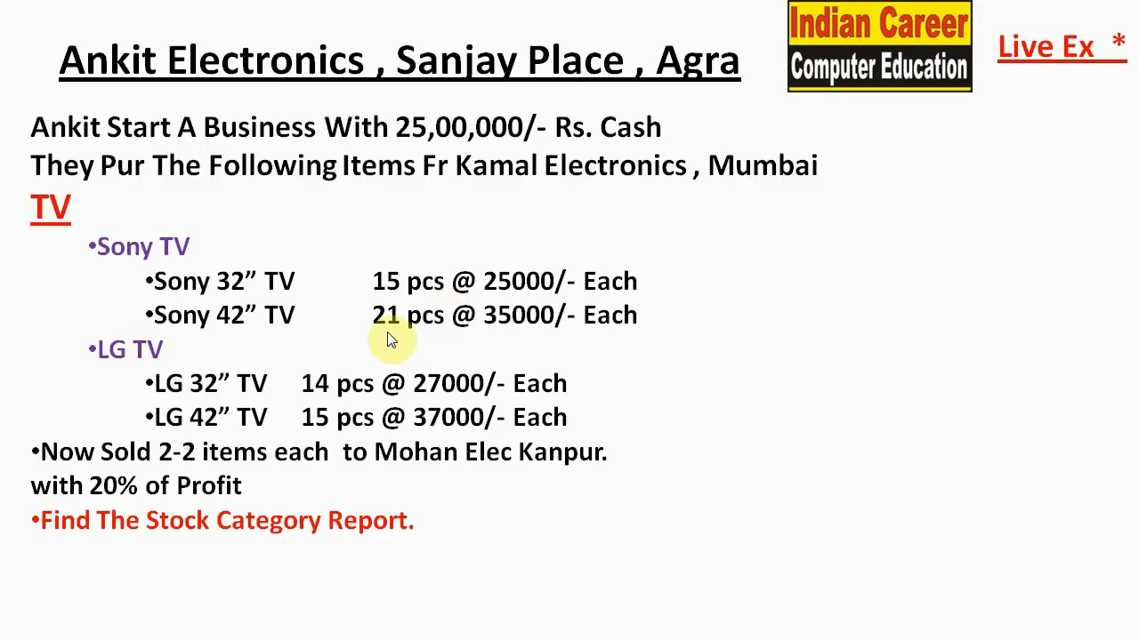
{"action": "key", "text": "alt+Tab"}
{"action": "type", "text": "21"}
{"action": "key", "text": "Return"}
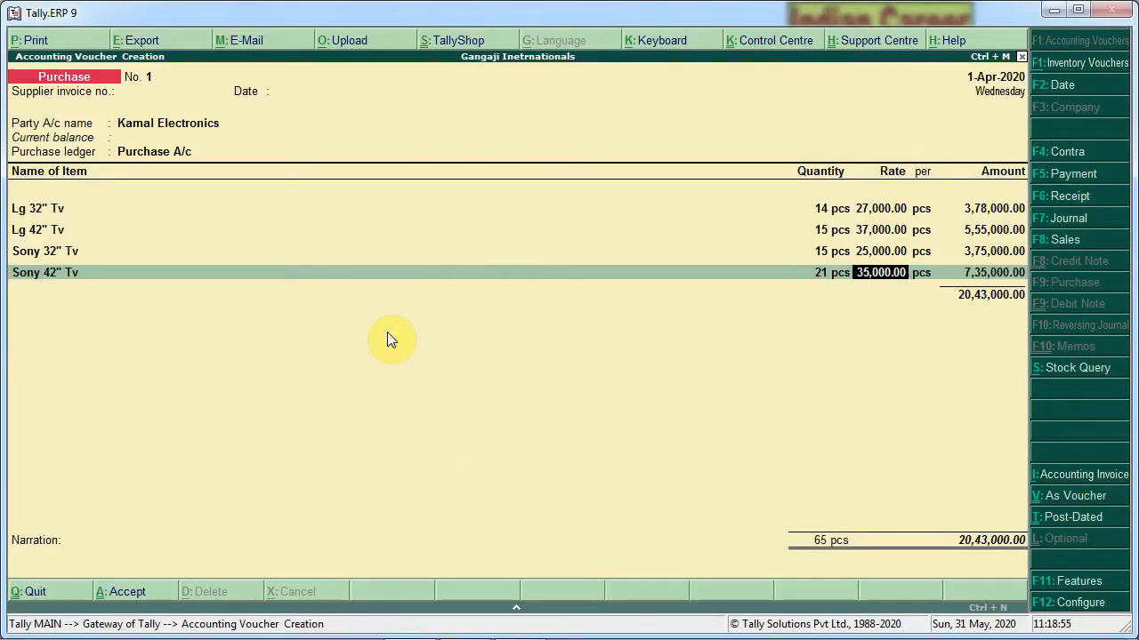
{"action": "key", "text": "Return"}
{"action": "key", "text": "Return"}
End the purchase item list and save the voucher without a narration
{"action": "key", "text": "Return"}
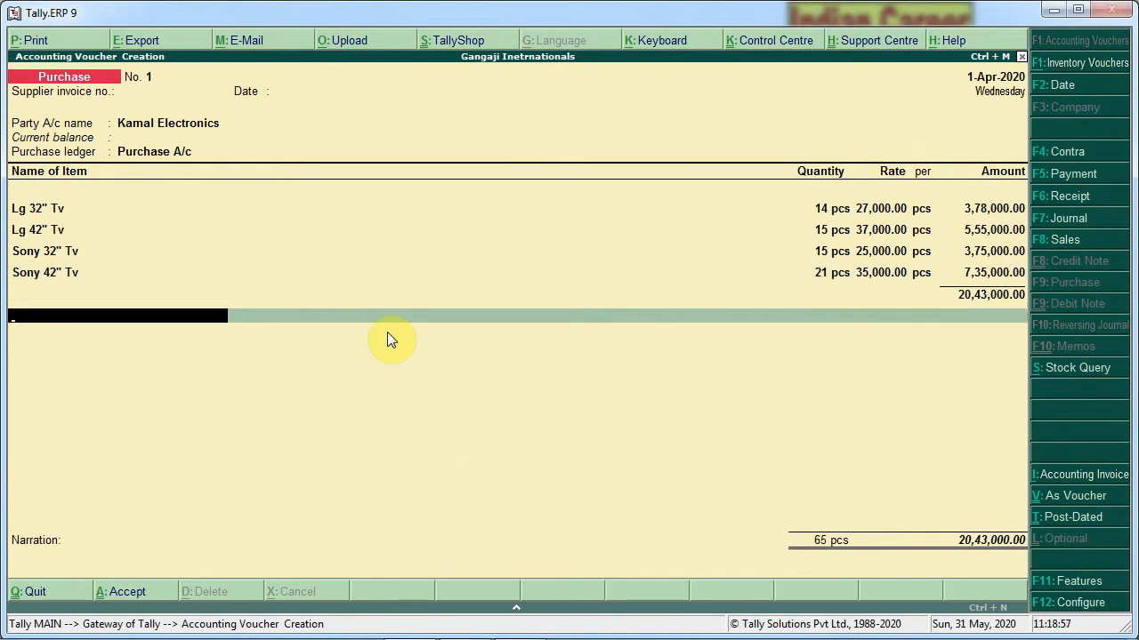
{"action": "key", "text": "Return"}
{"action": "key", "text": "Return"}
{"action": "key", "text": "Return"}
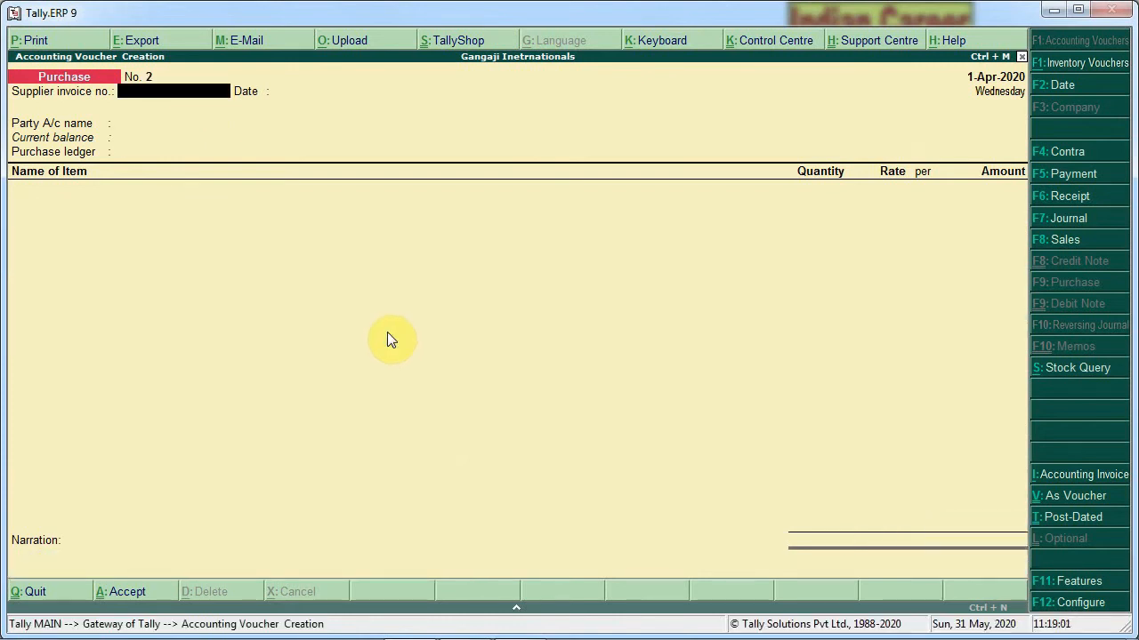
Check the exercise and start a sales voucher with Mohan Ele. Kanpur as the party and Sales A/c as the sales ledger
{"action": "key", "text": "alt+Tab"}
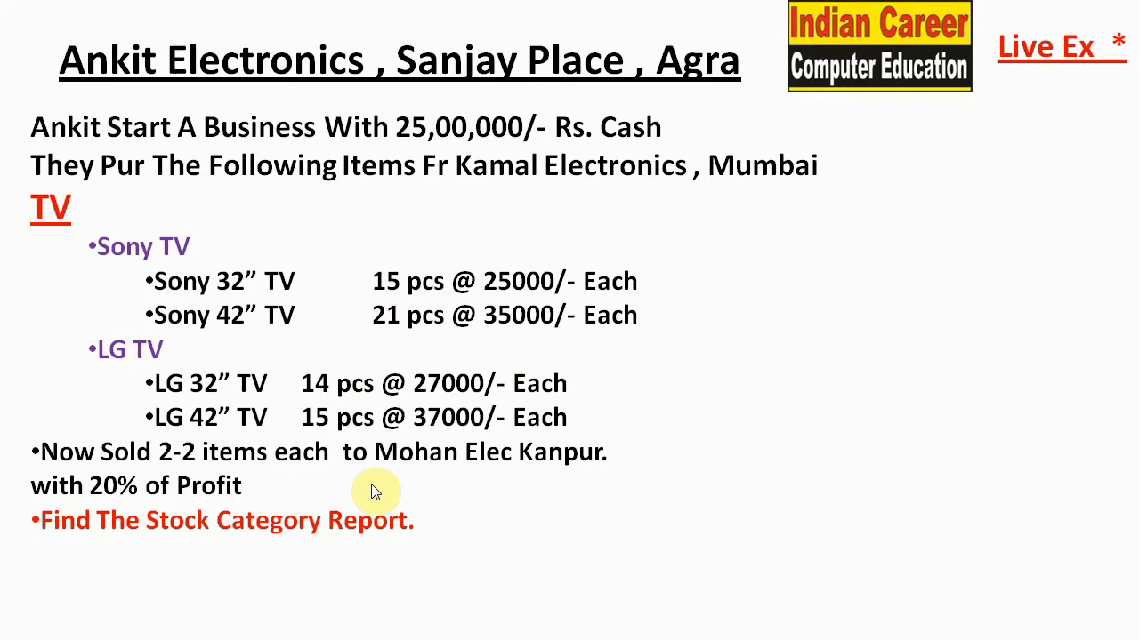
{"action": "key", "text": "alt+Tab"}
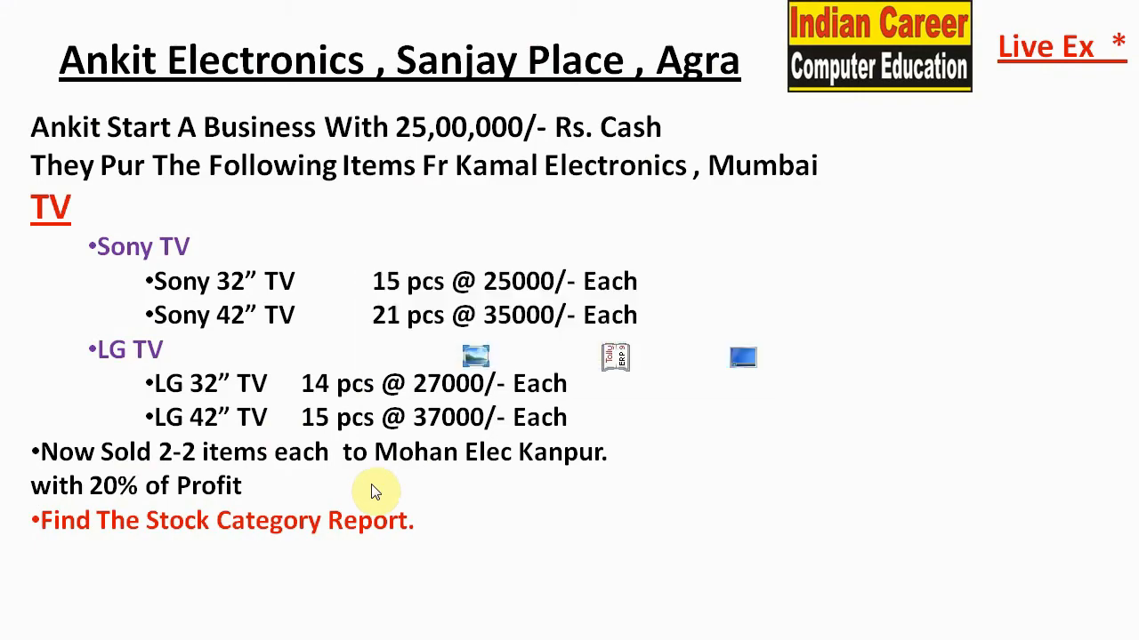
{"action": "key", "text": "F8"}
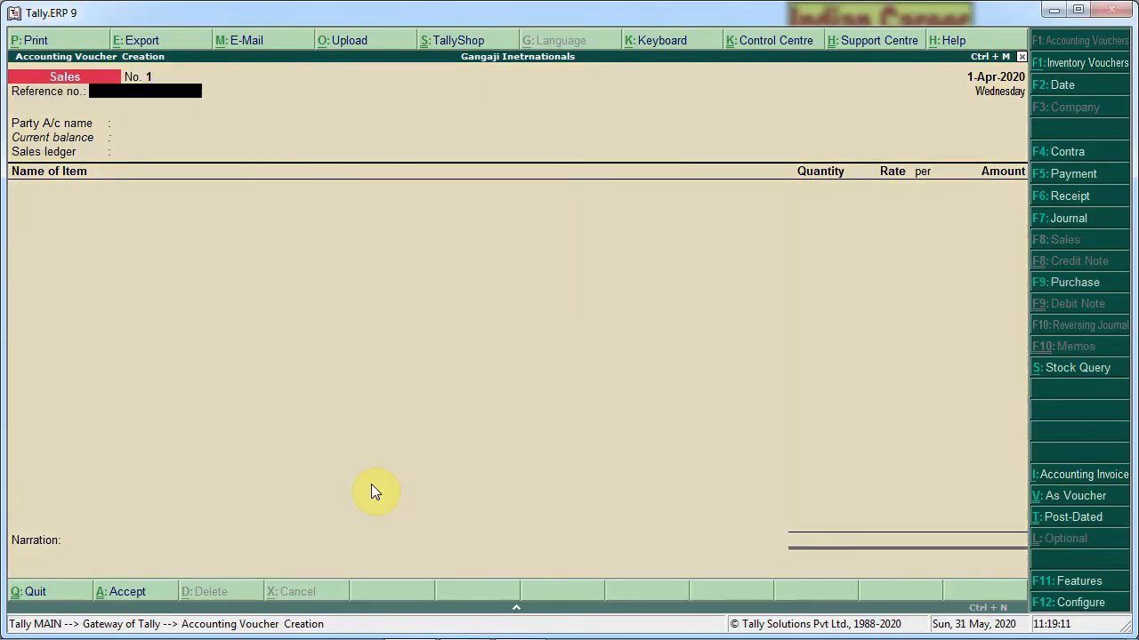
{"action": "key", "text": "Return"}
{"action": "key", "text": "Down"}
{"action": "key", "text": "Down"}
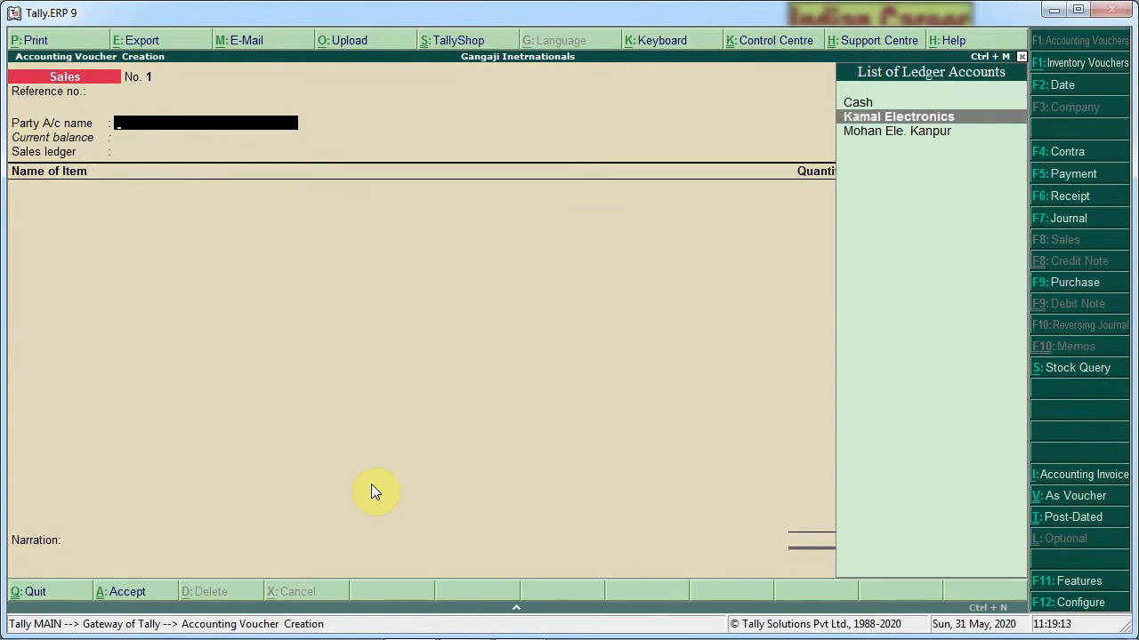
{"action": "key", "text": "Return"}
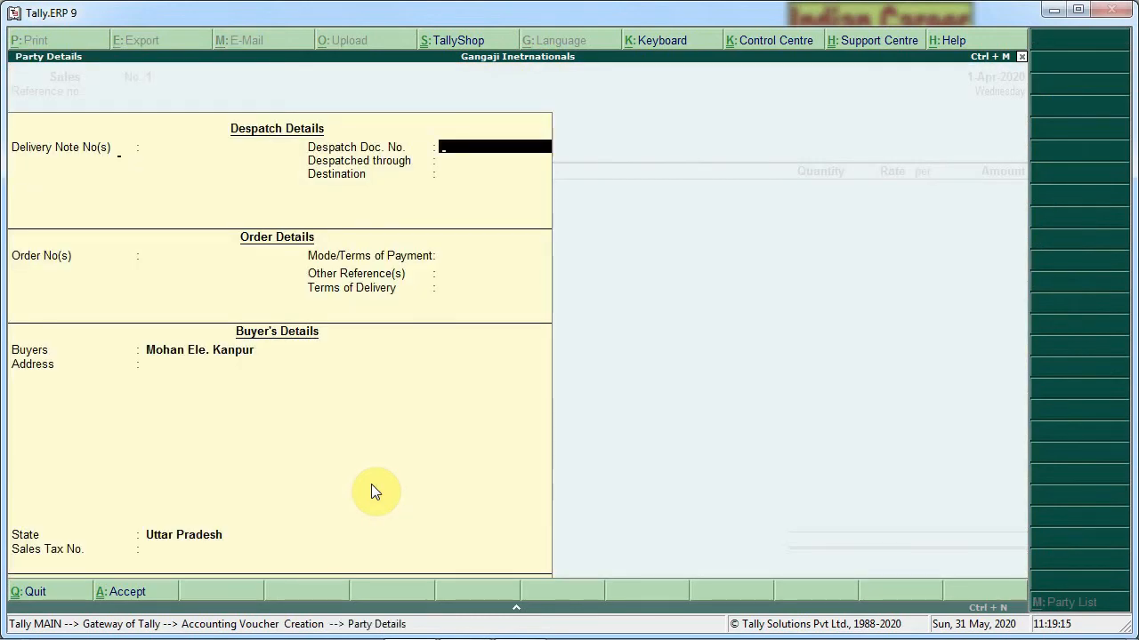
{"action": "key", "text": "ctrl+a"}
{"action": "key", "text": "Return"}
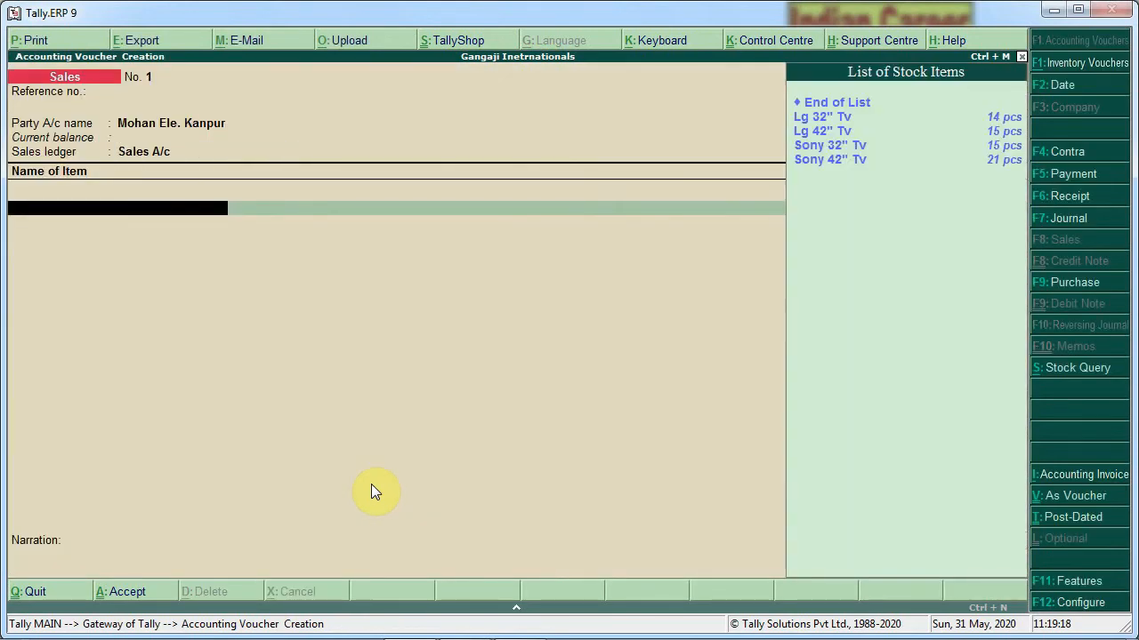
Add 2 pcs of Lg 32" Tv at 32,400 each to the sales voucher
{"action": "key", "text": "Down"}
{"action": "key", "text": "Return"}
{"action": "type", "text": "1"}
{"action": "key", "text": "BackSpace"}
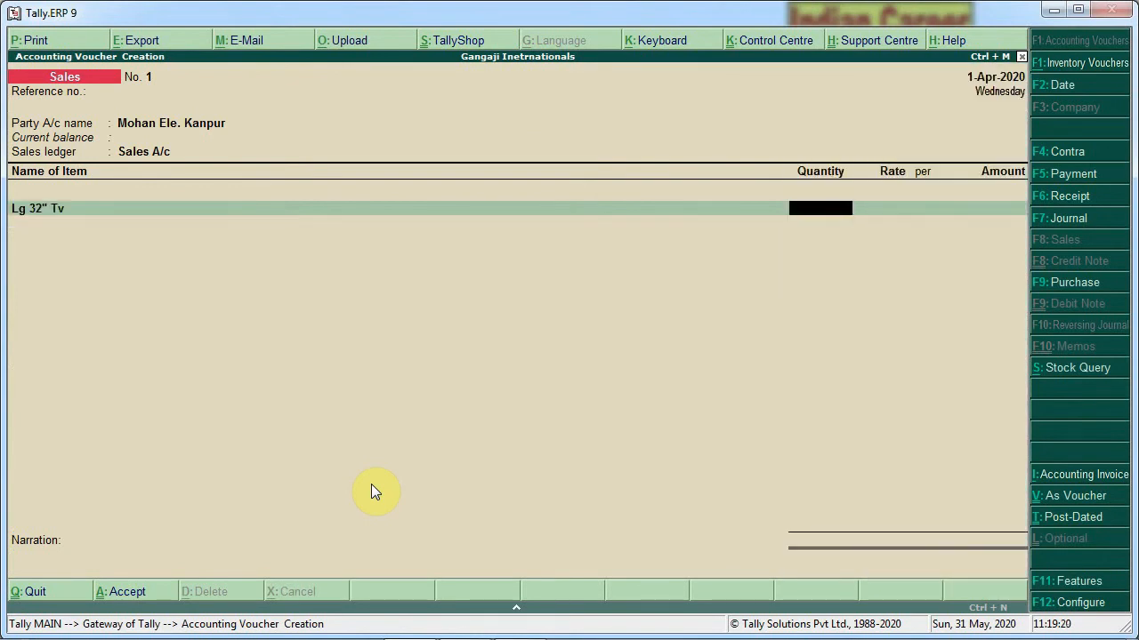
{"action": "type", "text": "2"}
{"action": "key", "text": "Return"}
{"action": "key", "text": "Return"}
{"action": "key", "text": "Return"}
Add 2 pcs of Lg 42" Tv at 44,400 each to the sales voucher
{"action": "key", "text": "Down"}
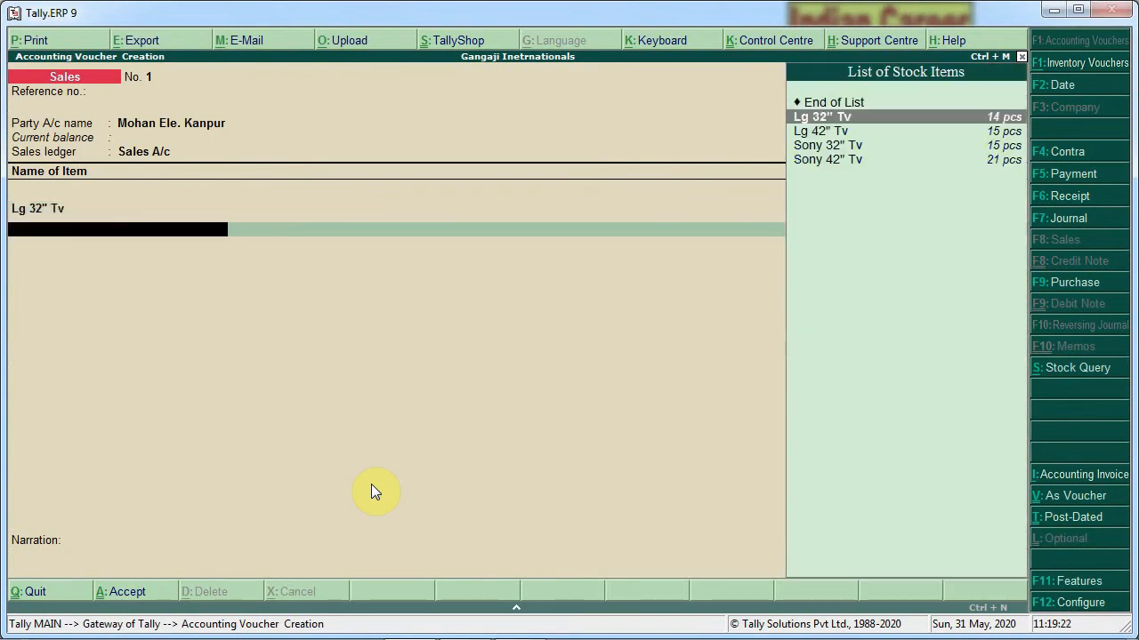
{"action": "key", "text": "Down"}
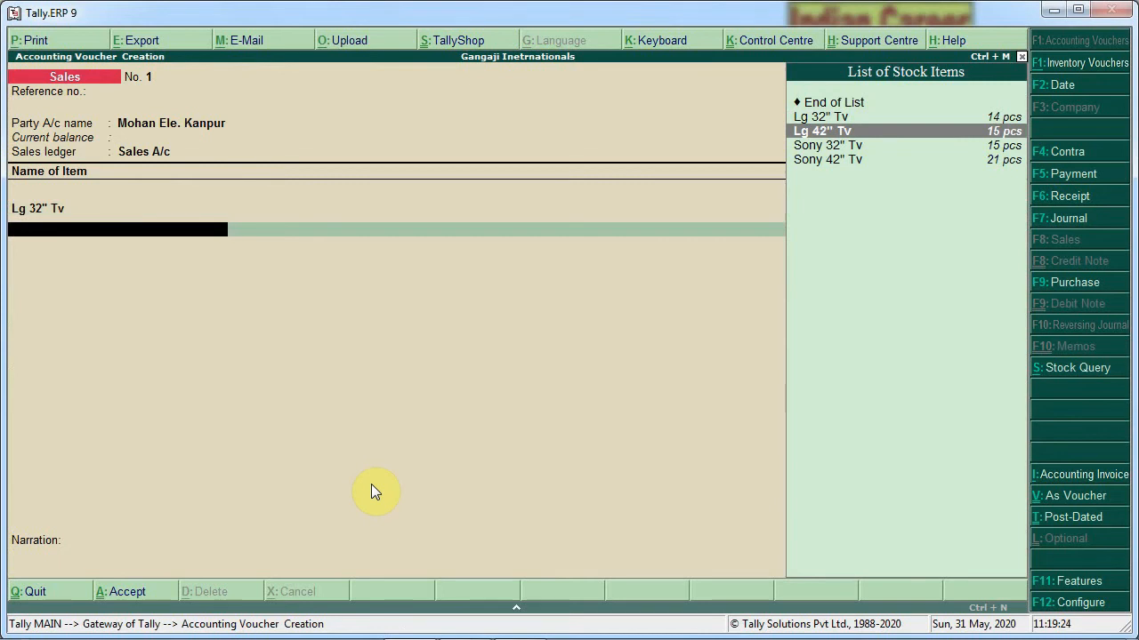
{"action": "key", "text": "Return"}
{"action": "type", "text": "2\" Tv"}
{"action": "key", "text": "Return"}
{"action": "key", "text": "Return"}
{"action": "key", "text": "Return"}
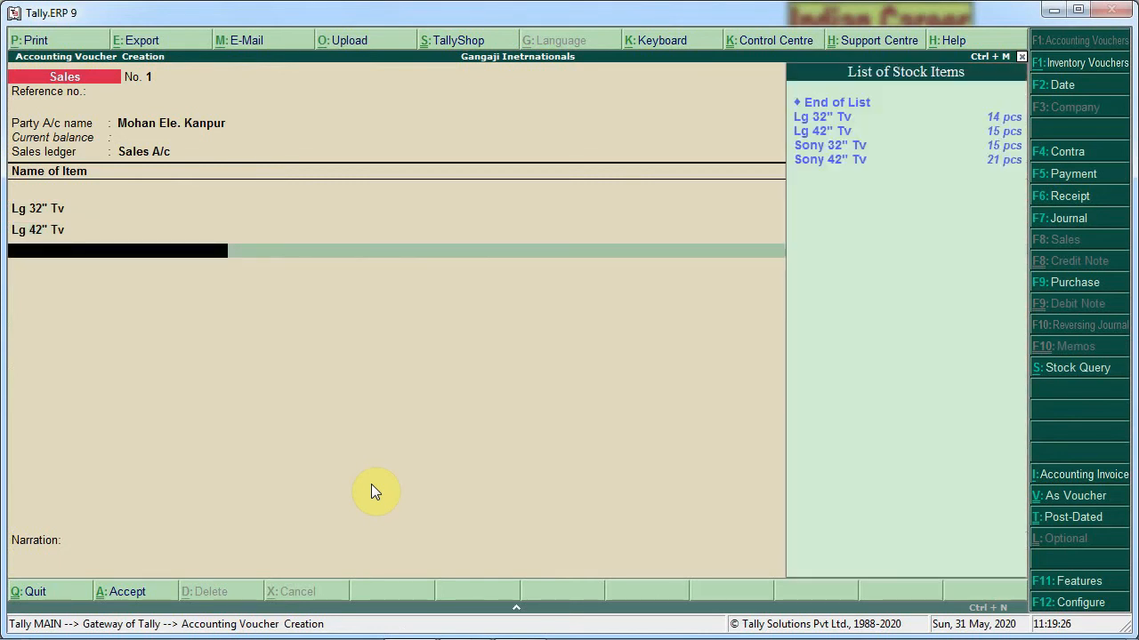
Add 2 pcs of Sony 32" Tv at 30,000 each to the sales voucher
{"action": "key", "text": "Down"}
{"action": "key", "text": "Down"}
{"action": "key", "text": "Down"}
{"action": "key", "text": "Return"}
{"action": "type", "text": "2"}
{"action": "key", "text": "Return"}
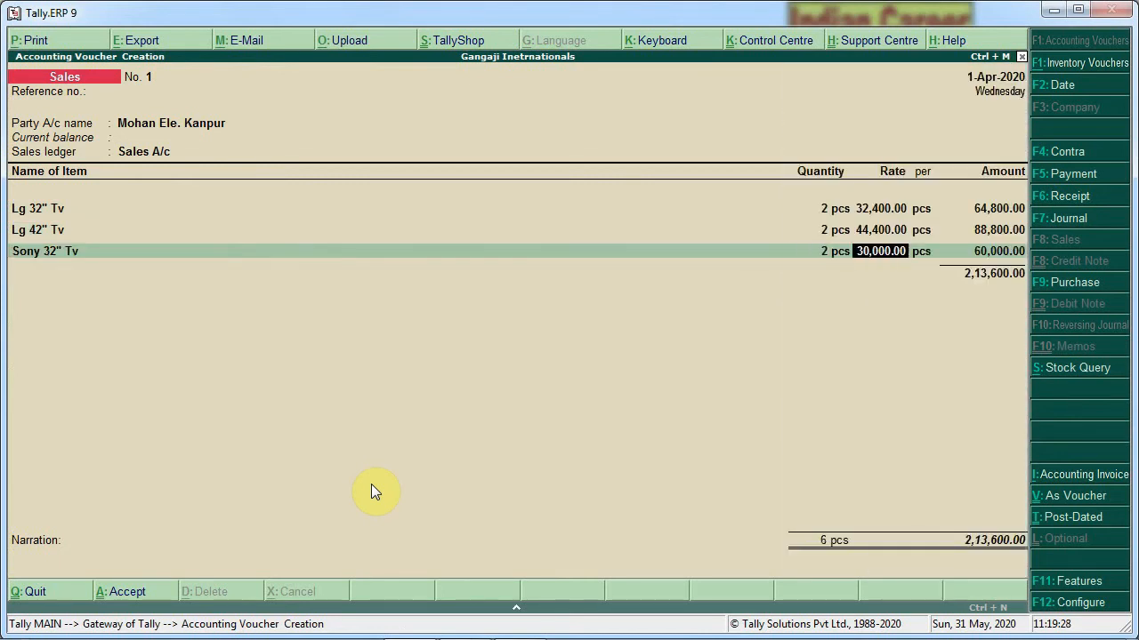
{"action": "key", "text": "Return"}
{"action": "key", "text": "Return"}
Add 2 pcs of Sony 42" Tv at 42,000 each to the sales voucher
{"action": "key", "text": "Down"}
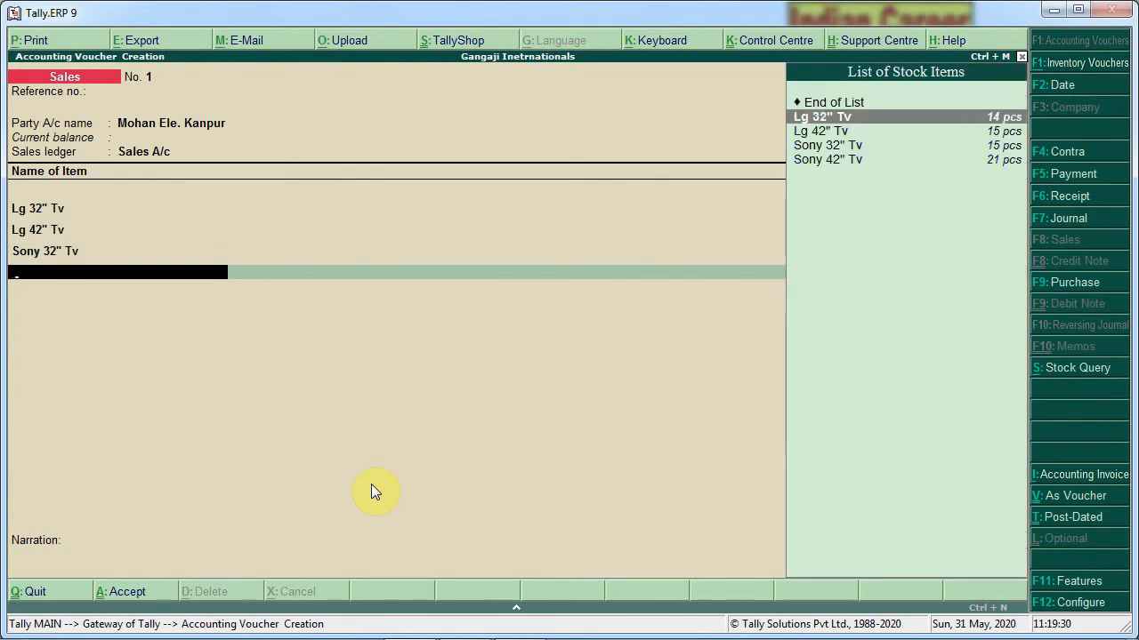
{"action": "key", "text": "Down"}
{"action": "key", "text": "Down"}
{"action": "key", "text": "Down"}
{"action": "key", "text": "Return"}
{"action": "type", "text": "2"}
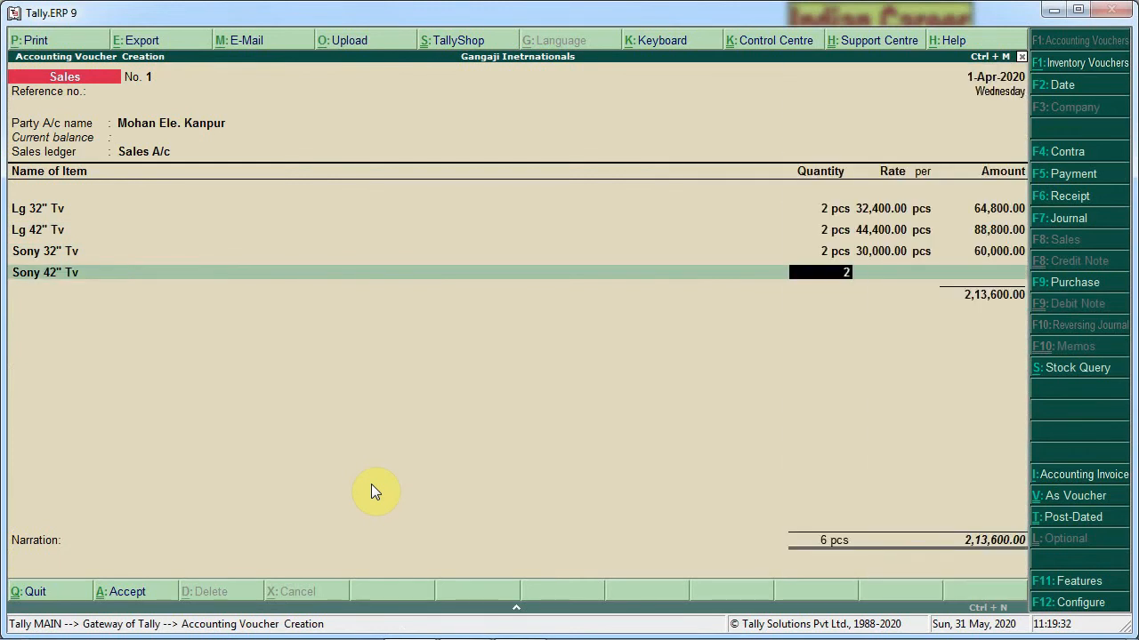
{"action": "key", "text": "Return"}
{"action": "key", "text": "Return"}
{"action": "key", "text": "Return"}
End the sales item list and save the voucher without a narration
{"action": "key", "text": "Return"}
{"action": "key", "text": "Return"}
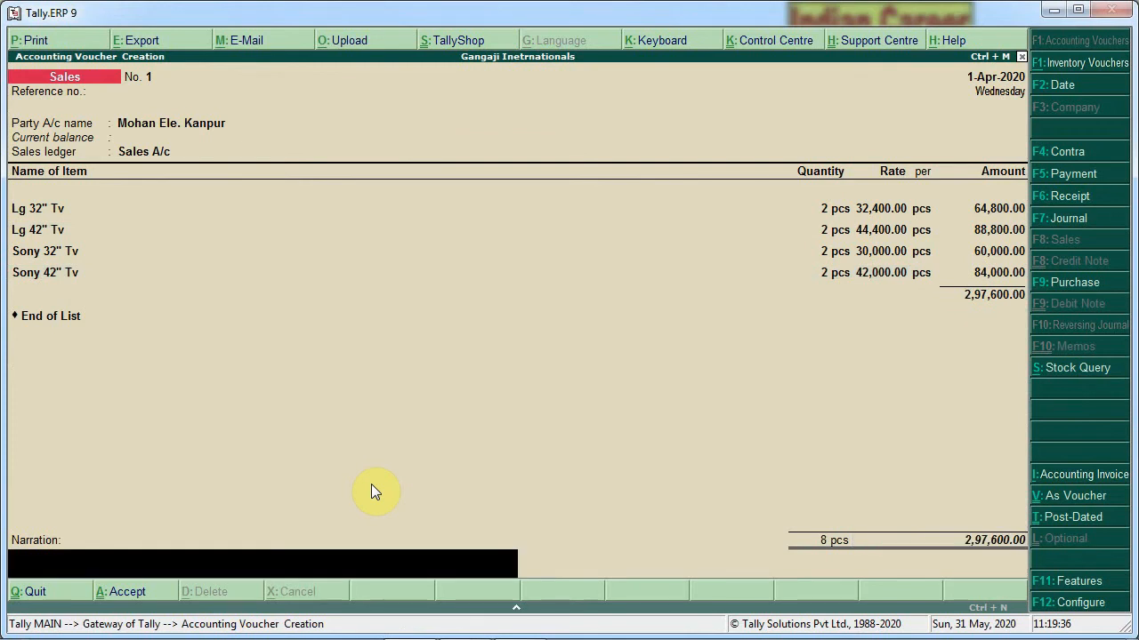
{"action": "key", "text": "Return"}
{"action": "key", "text": "Return"}
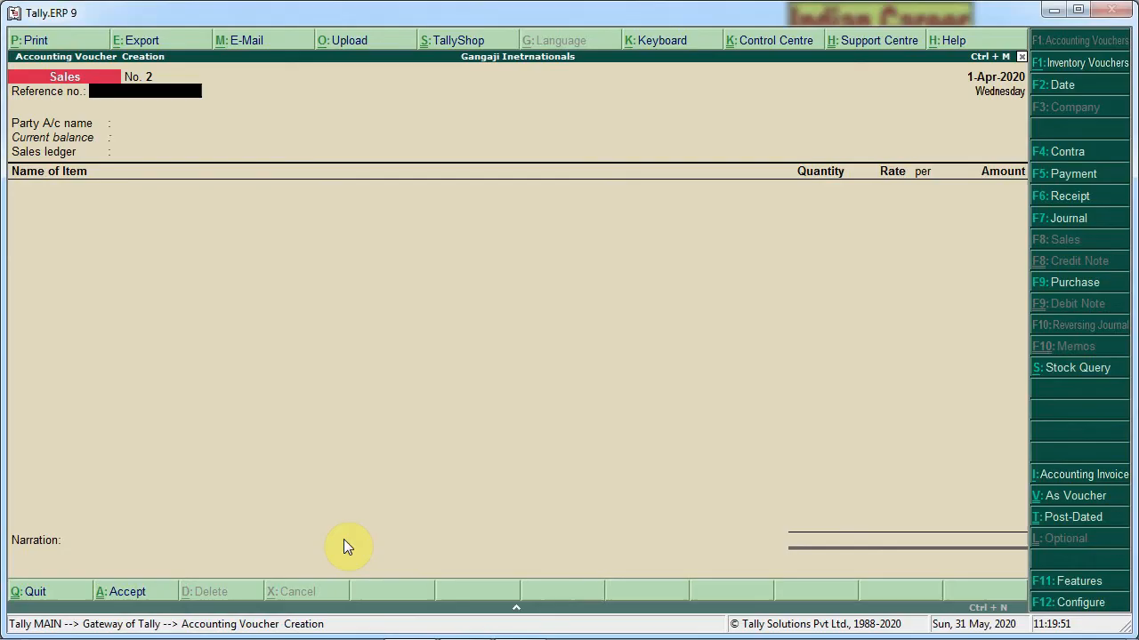
Leave voucher entry and examine the Stock Summary in detailed view for the closing stock of the TV groups
{"action": "key", "text": "Escape"}
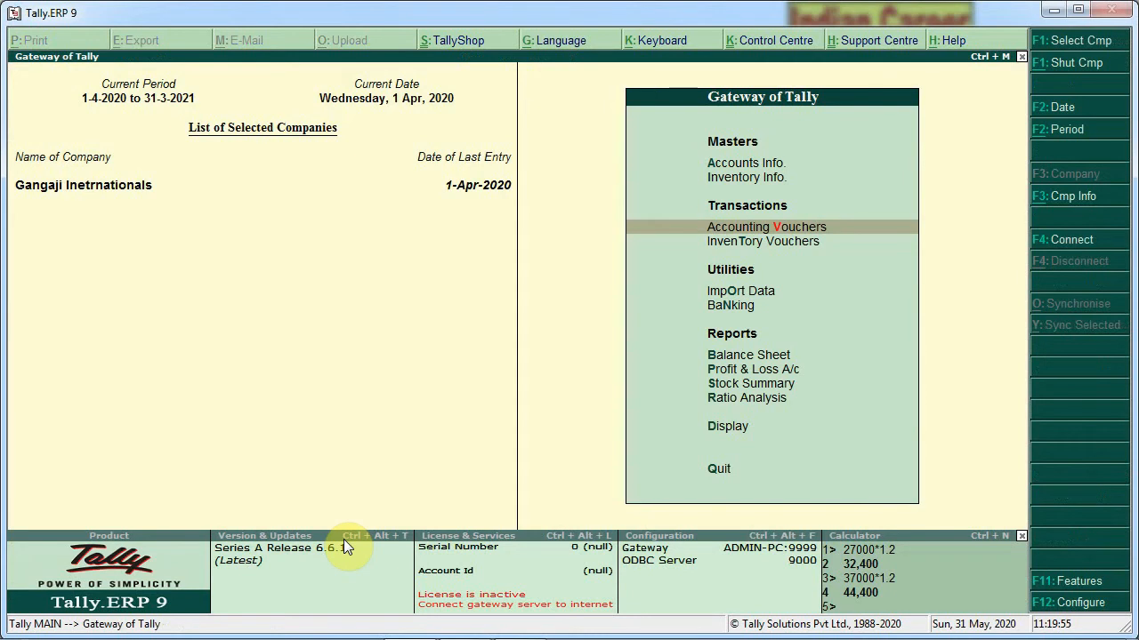
{"action": "key", "text": "Down"}
{"action": "key", "text": "Down"}
{"action": "key", "text": "Down"}
{"action": "key", "text": "Down"}
{"action": "key", "text": "Down"}
{"action": "key", "text": "Down"}
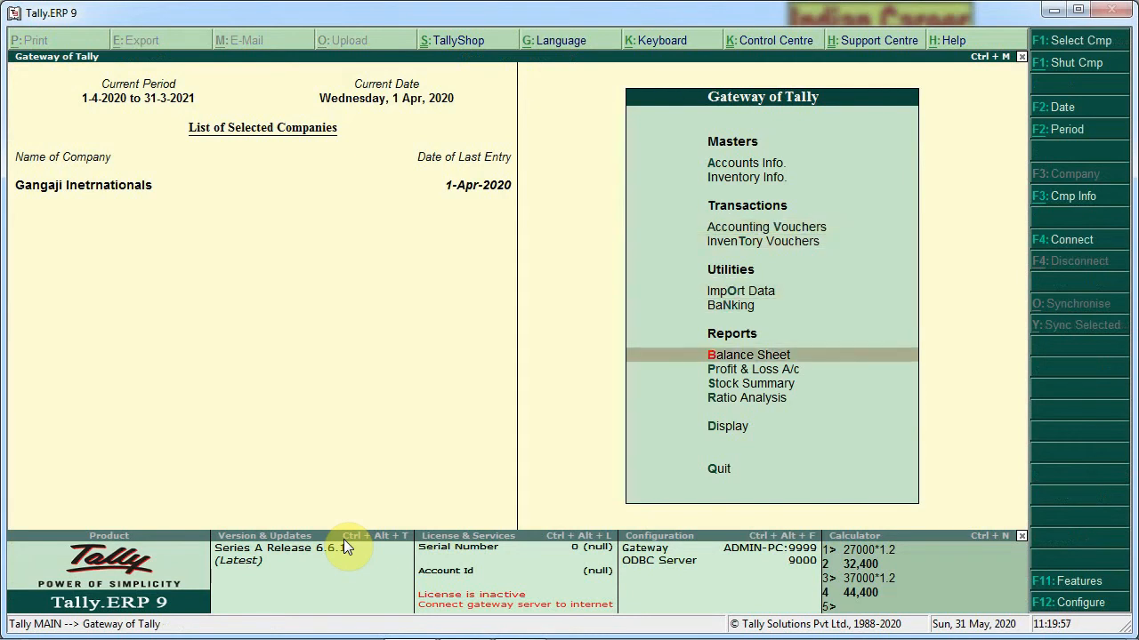
{"action": "key", "text": "Return"}
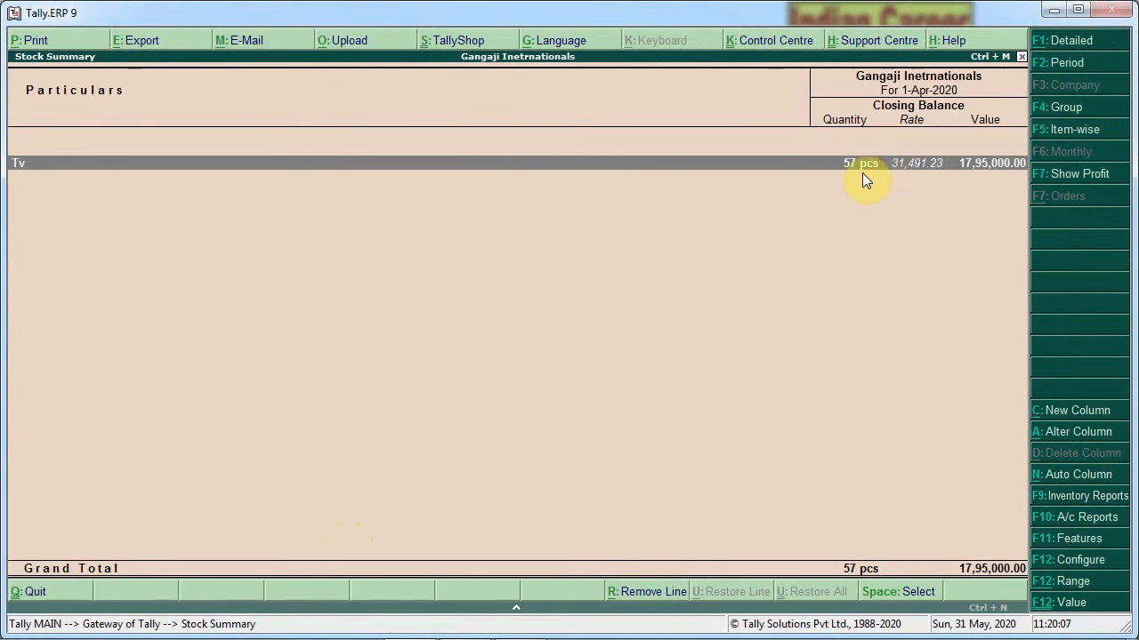
{"action": "key", "text": "alt+F1"}
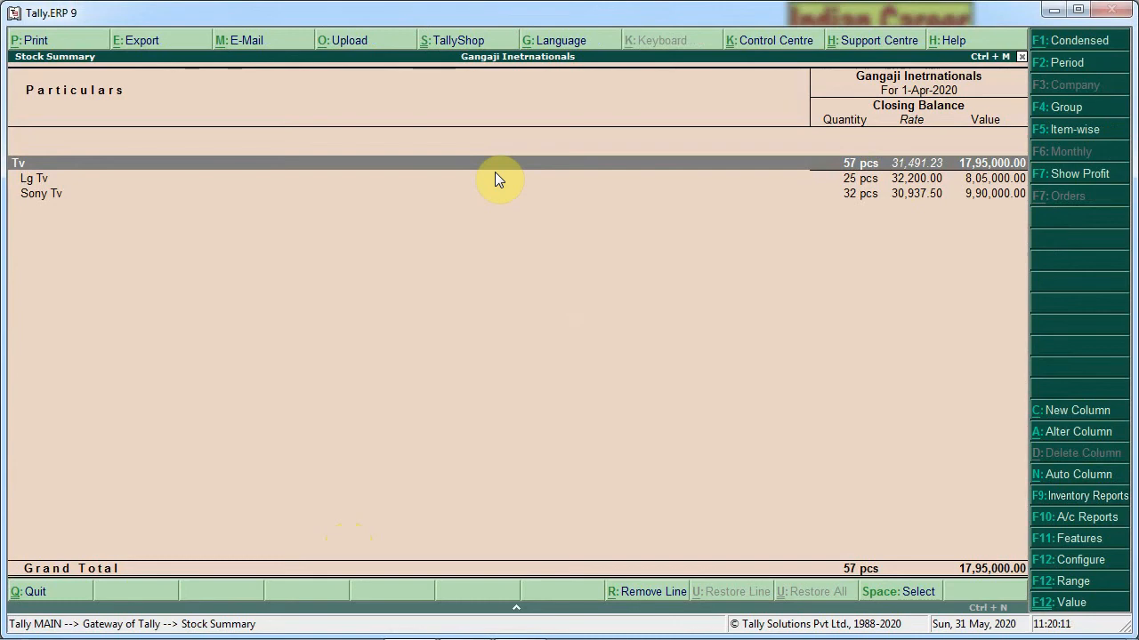
{"action": "key", "text": "Escape"}
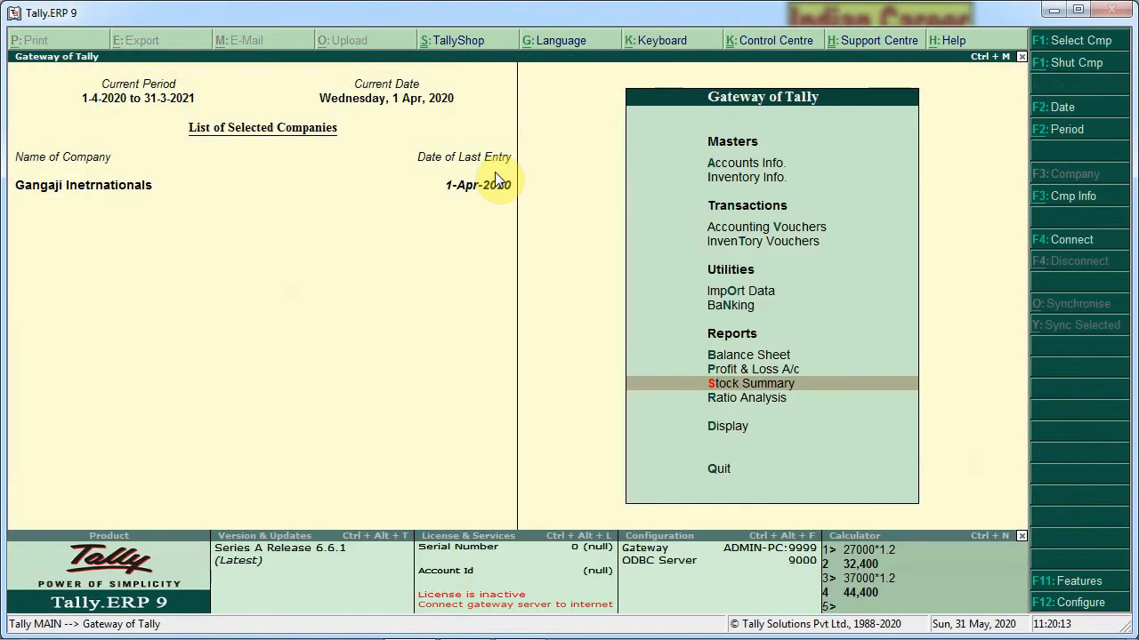
Open the Stock Category Summary from the Stock Summary's inventory reports and show it in detail to examine each category's items
{"action": "key", "text": "Return"}
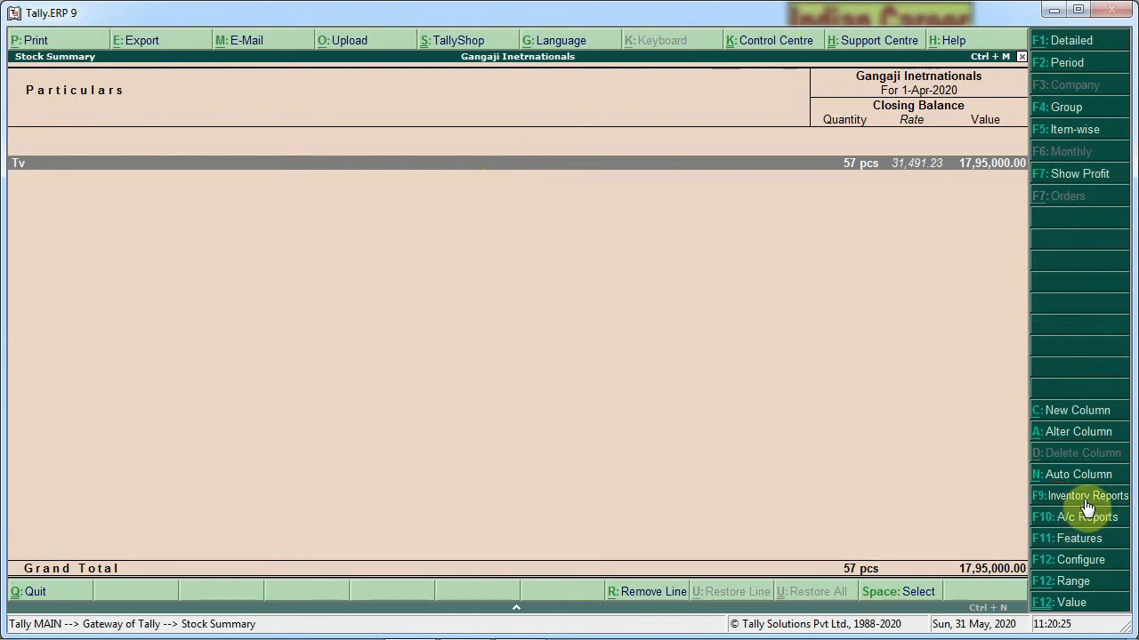
{"action": "mouse_move", "coordinate": [845, 637]}
{"action": "key", "text": "F9"}
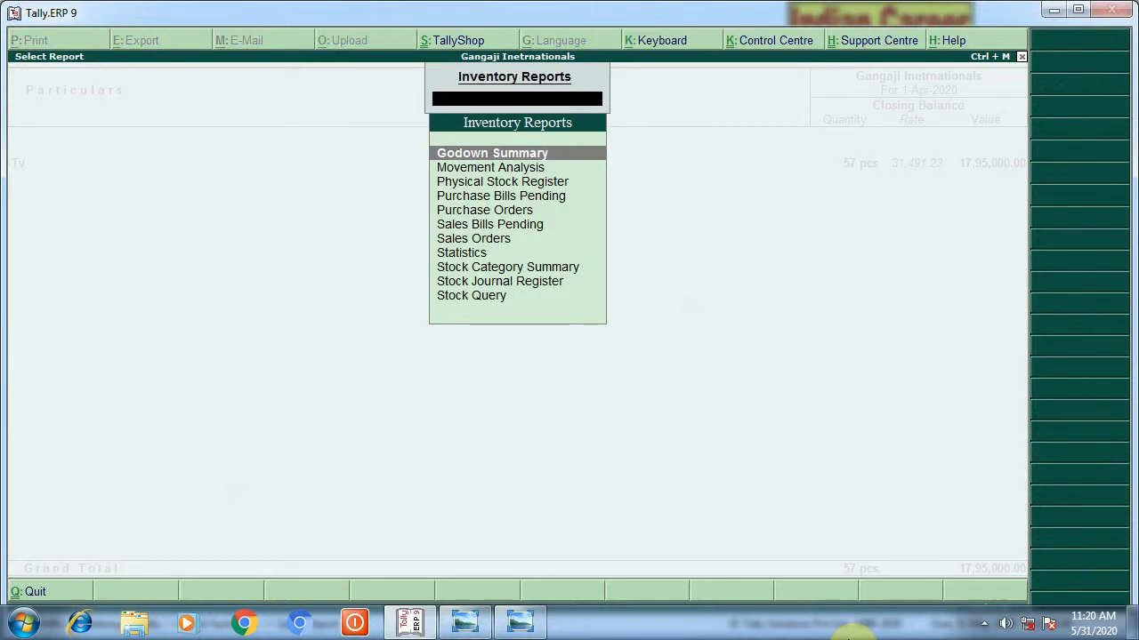
{"action": "key", "text": "Down"}
{"action": "key", "text": "Down"}
{"action": "key", "text": "Down"}
{"action": "key", "text": "Down"}
{"action": "key", "text": "Down"}
{"action": "key", "text": "Down"}
{"action": "key", "text": "Down"}
{"action": "key", "text": "Down"}
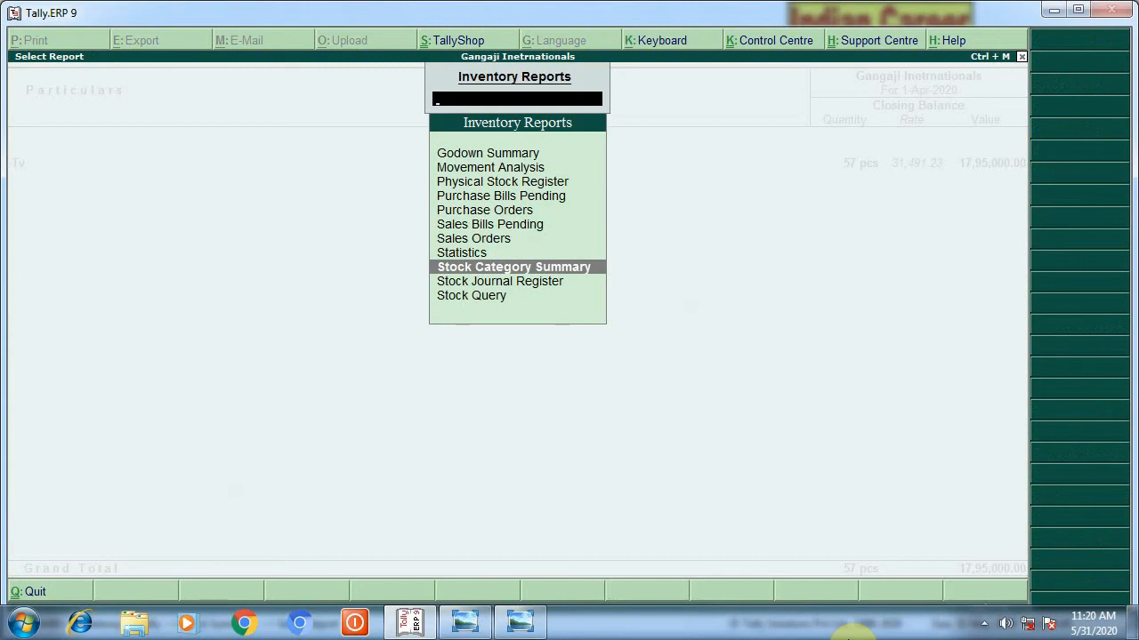
{"action": "key", "text": "Return"}
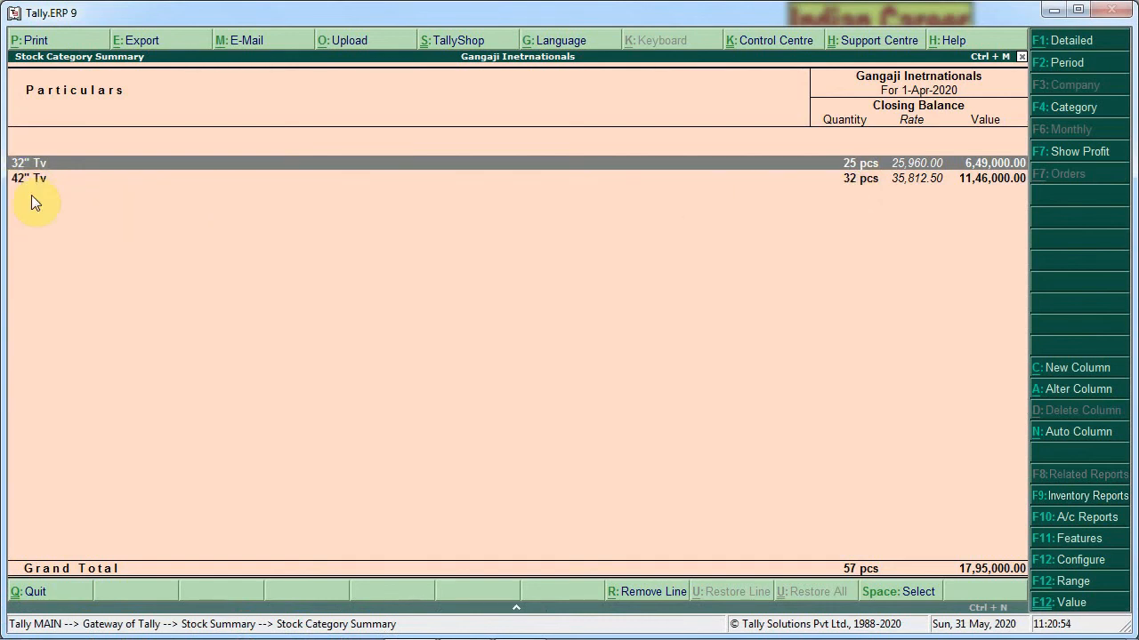
{"action": "key", "text": "alt+F1"}
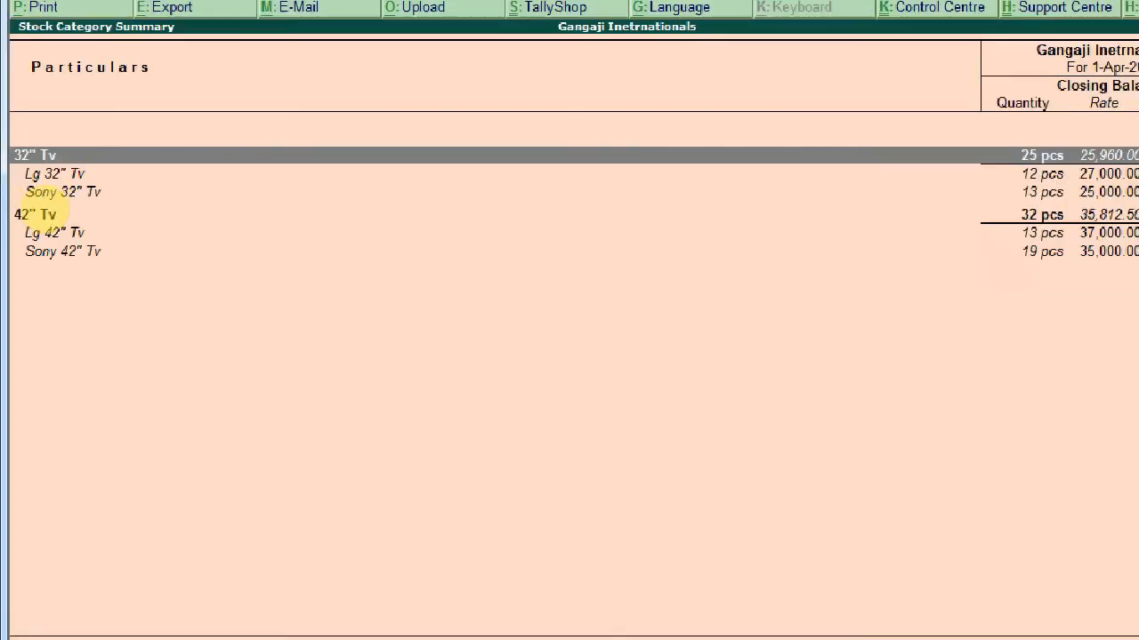